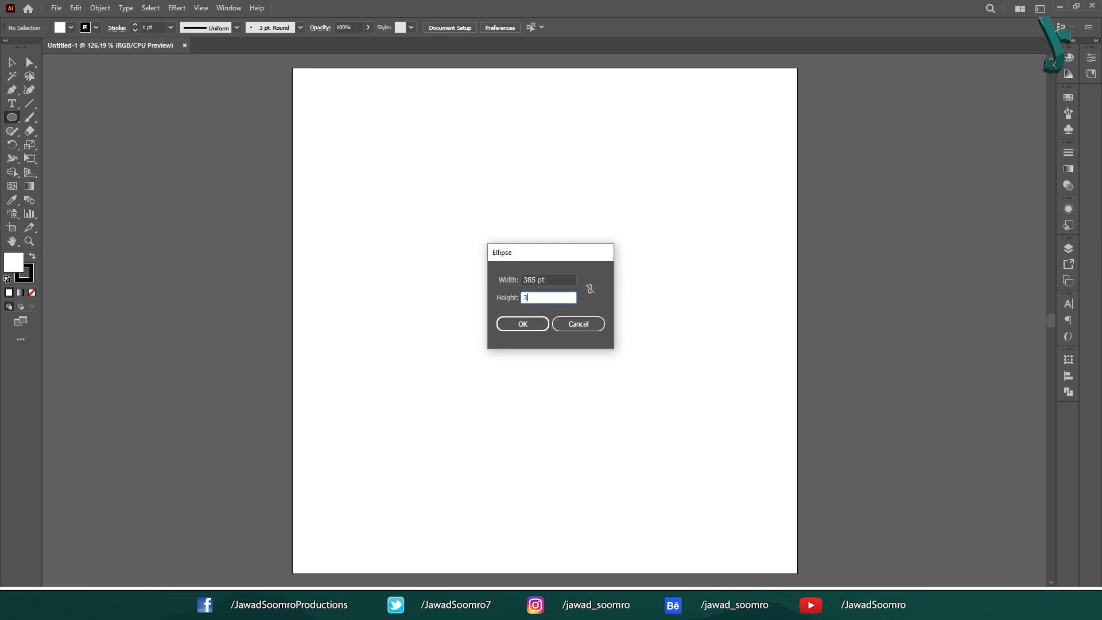
- Create a 385 by 385 pt circle and centre it on the artboard
{"action": "key", "text": "Return"}
{"action": "key", "text": "v"}
{"action": "left_click", "coordinate": [539, 27]}
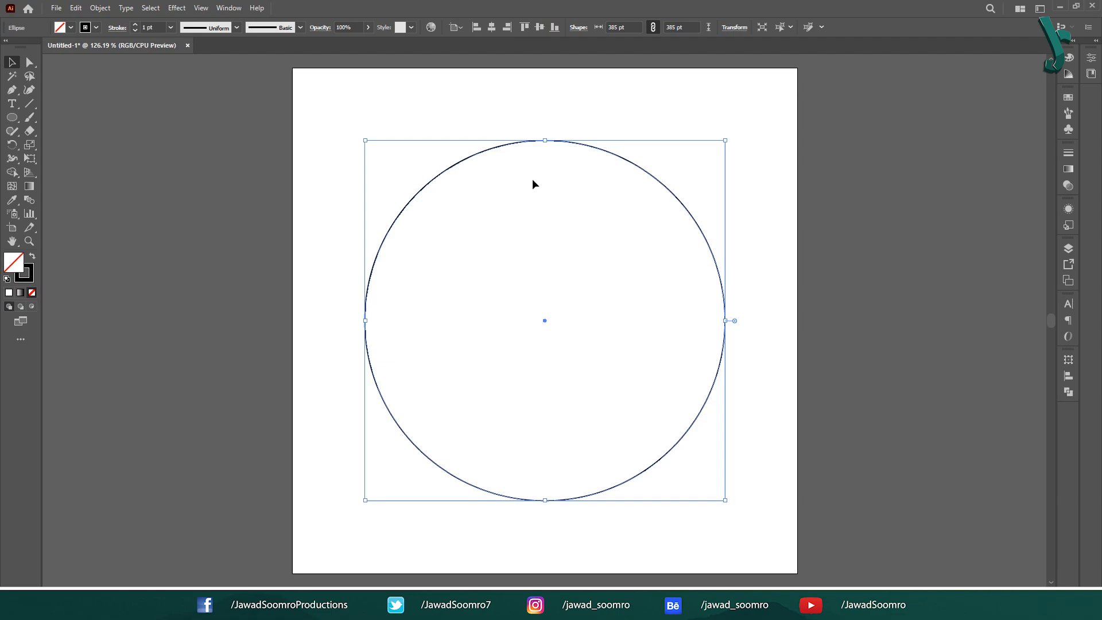
{"action": "left_click", "coordinate": [497, 115]}
{"action": "left_click", "coordinate": [511, 140]}
{"action": "left_click", "coordinate": [502, 119]}
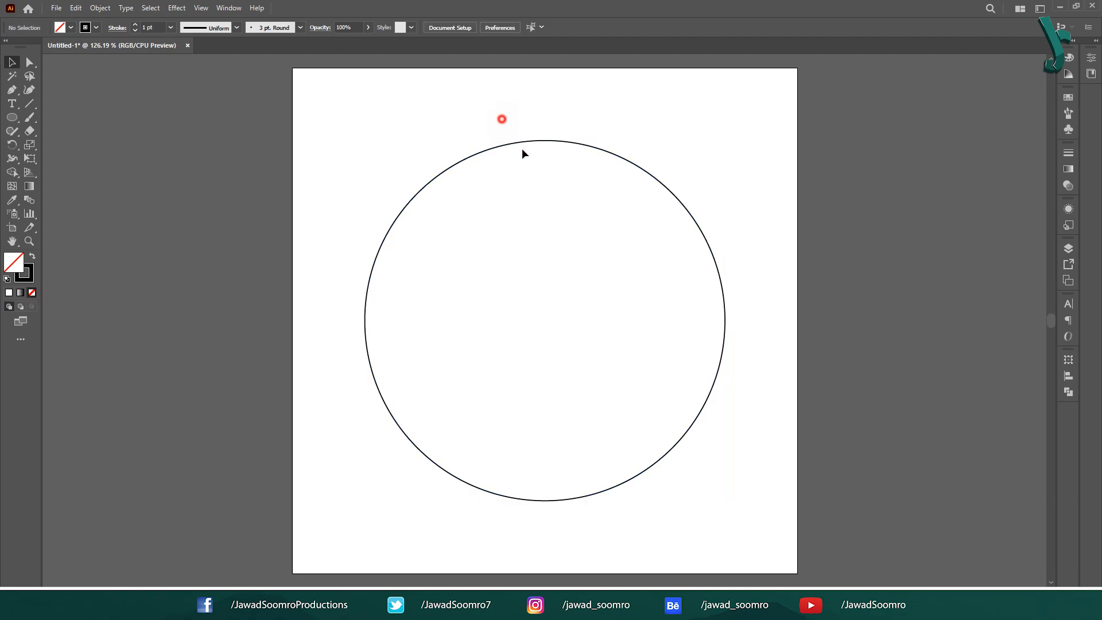
- Copy the circle and paste the duplicate in front, exactly over the original
{"action": "key", "text": "ctrl+a"}
{"action": "left_click", "coordinate": [74, 8]}
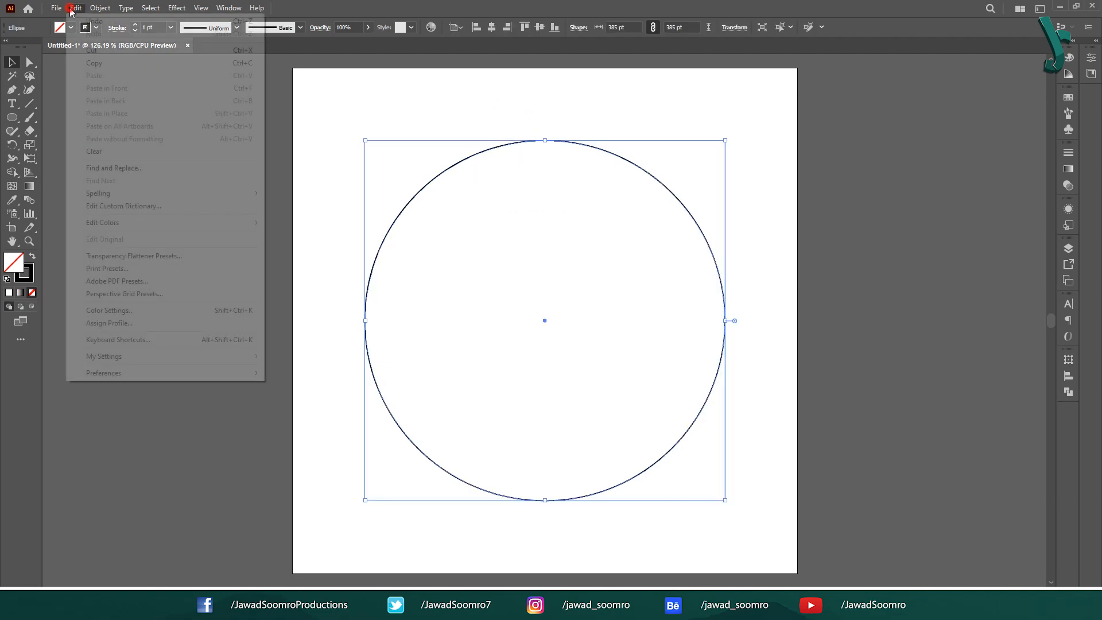
{"action": "left_click", "coordinate": [243, 65]}
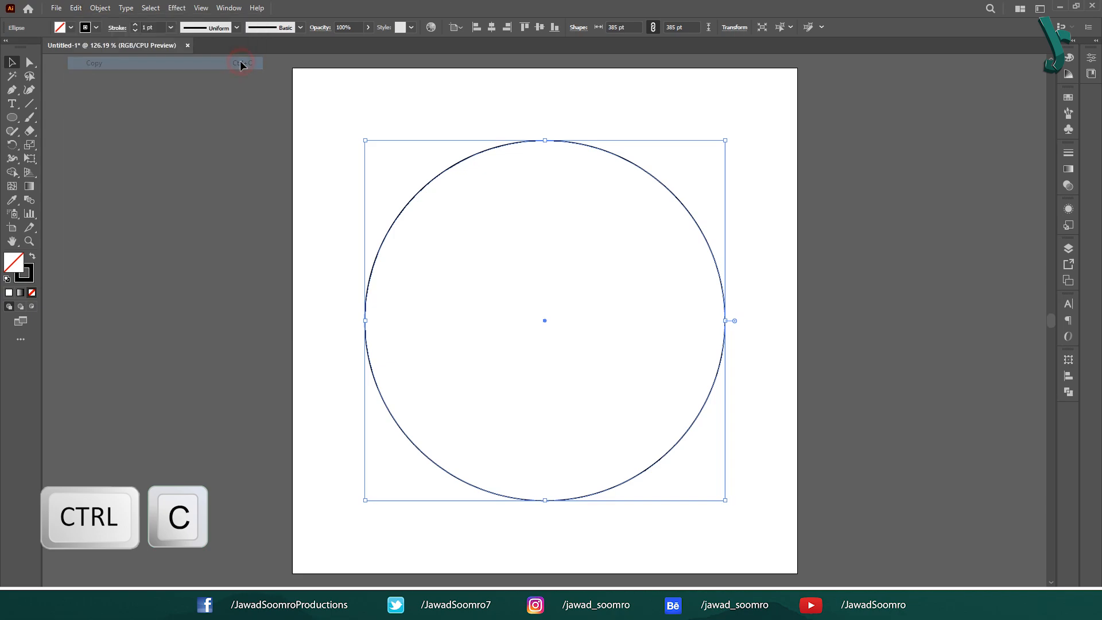
{"action": "left_click", "coordinate": [82, 10]}
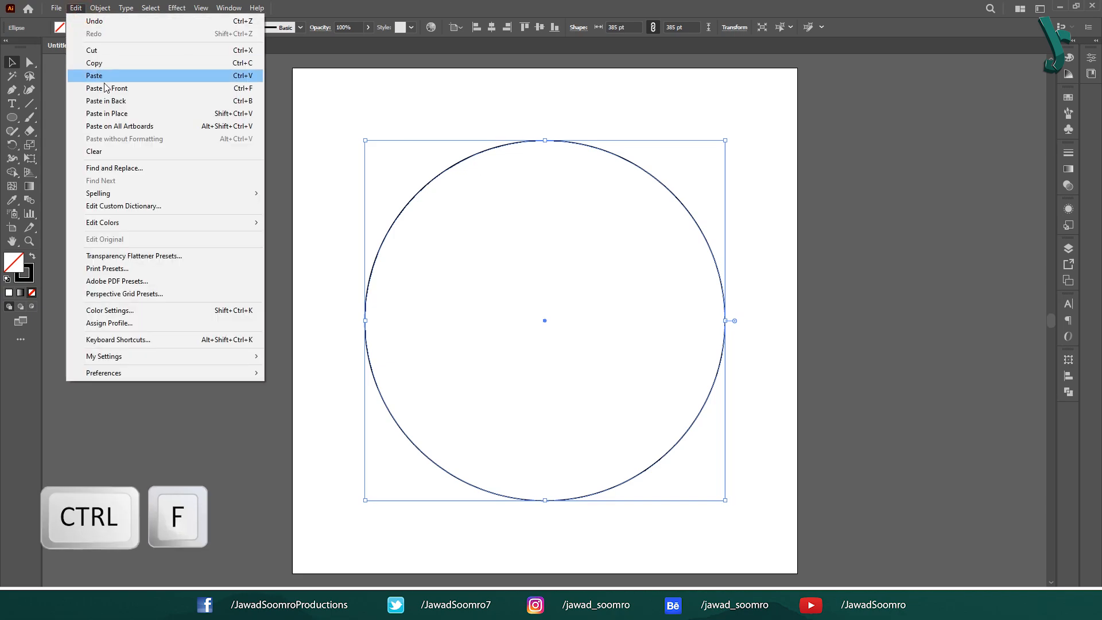
{"action": "left_click", "coordinate": [260, 89]}
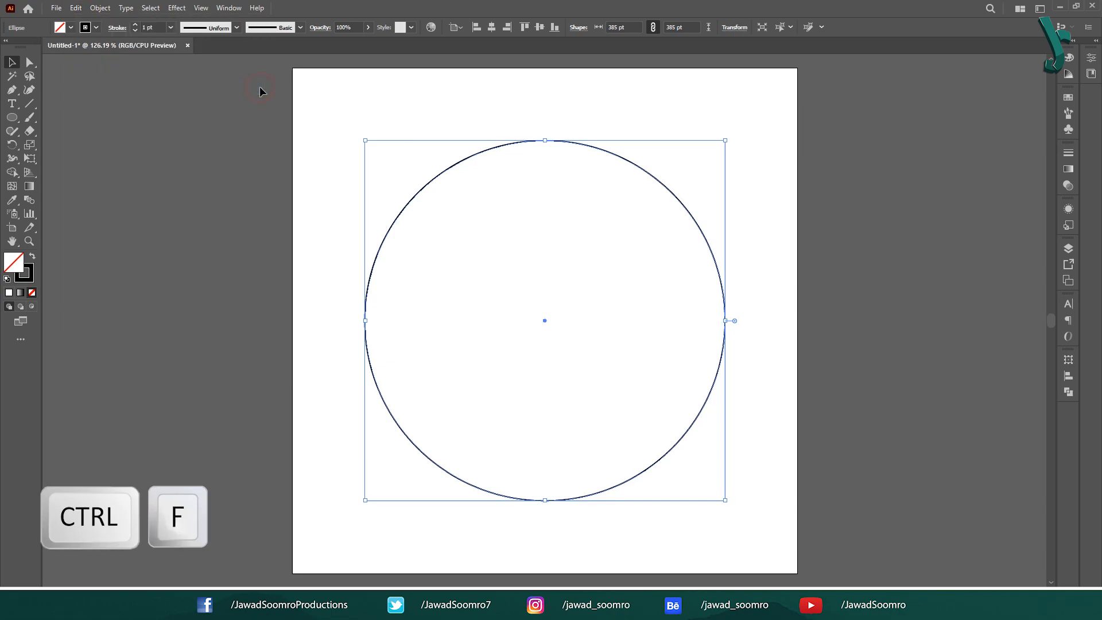
{"action": "left_click_drag", "start_coordinate": [623, 158], "coordinate": [711, 149]}
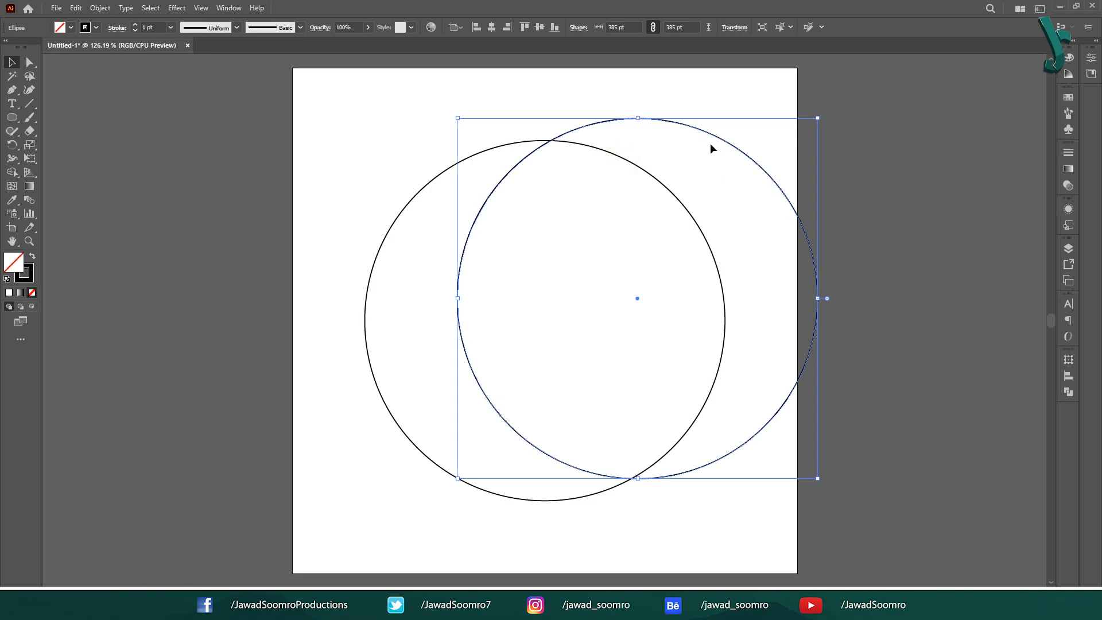
{"action": "key", "text": "ctrl+z"}
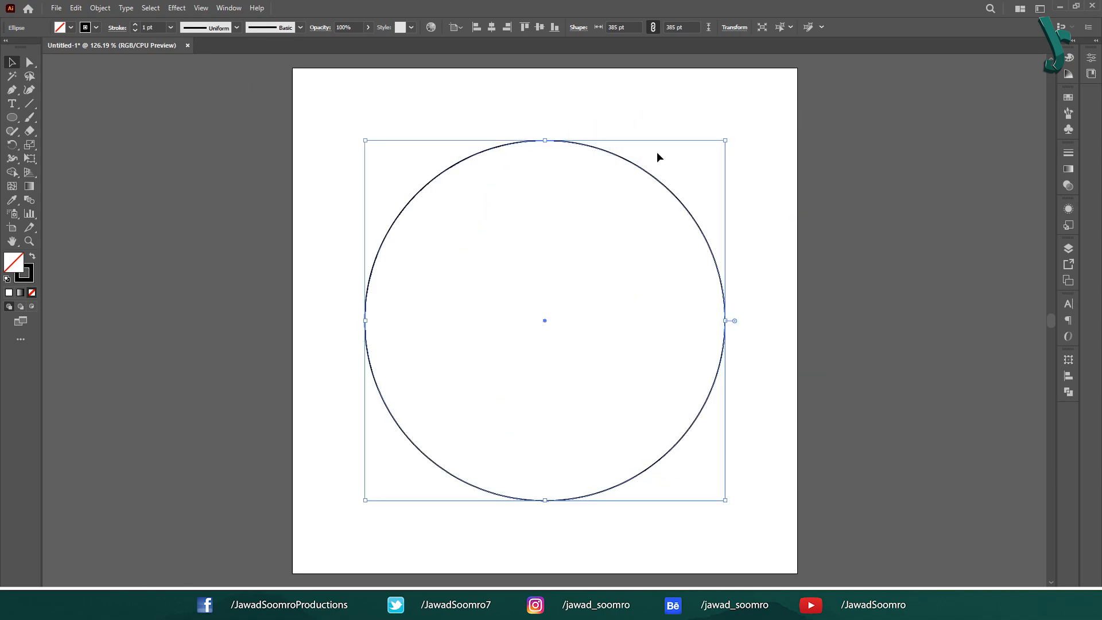
- Offset the duplicate circle 90 pt to the right and 190 pt upward from the original
{"action": "left_click", "coordinate": [734, 28]}
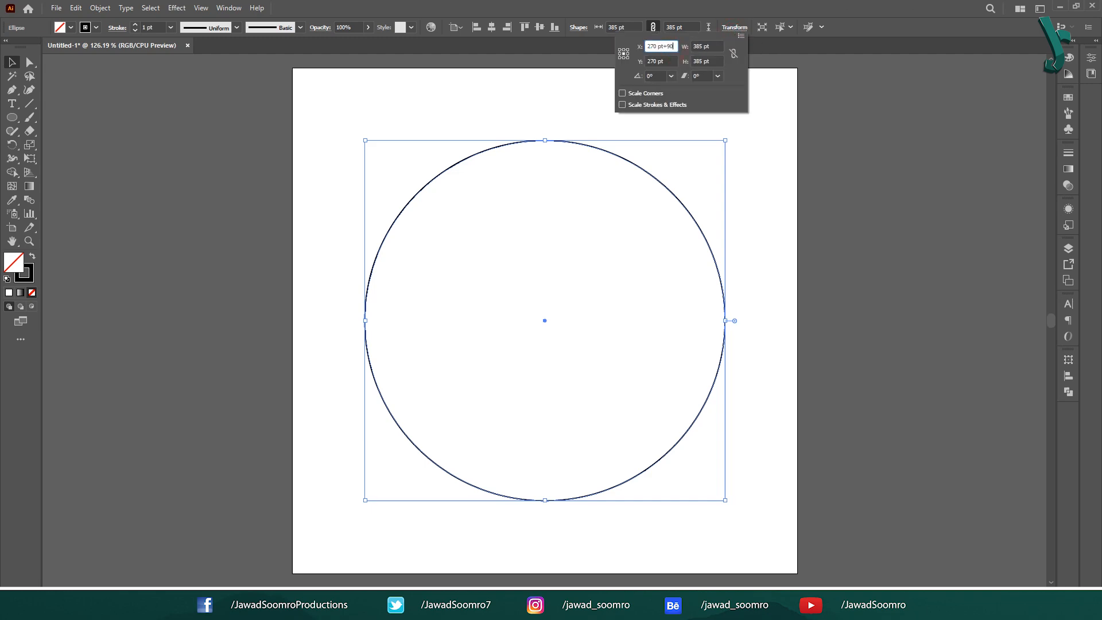
{"action": "key", "text": "alt+Return"}
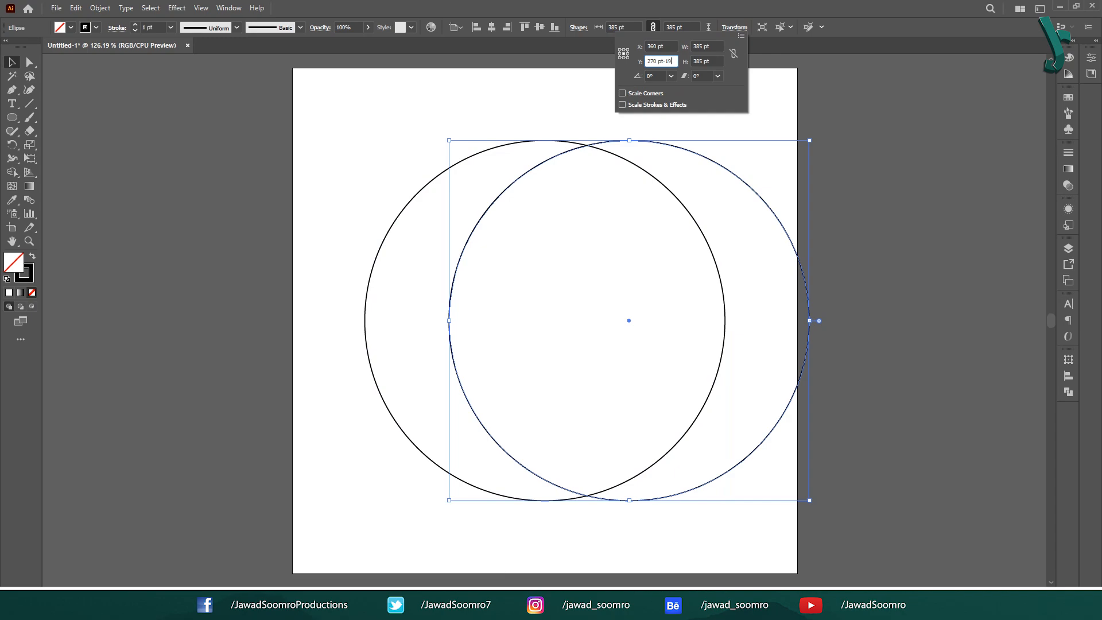
{"action": "key", "text": "Return"}
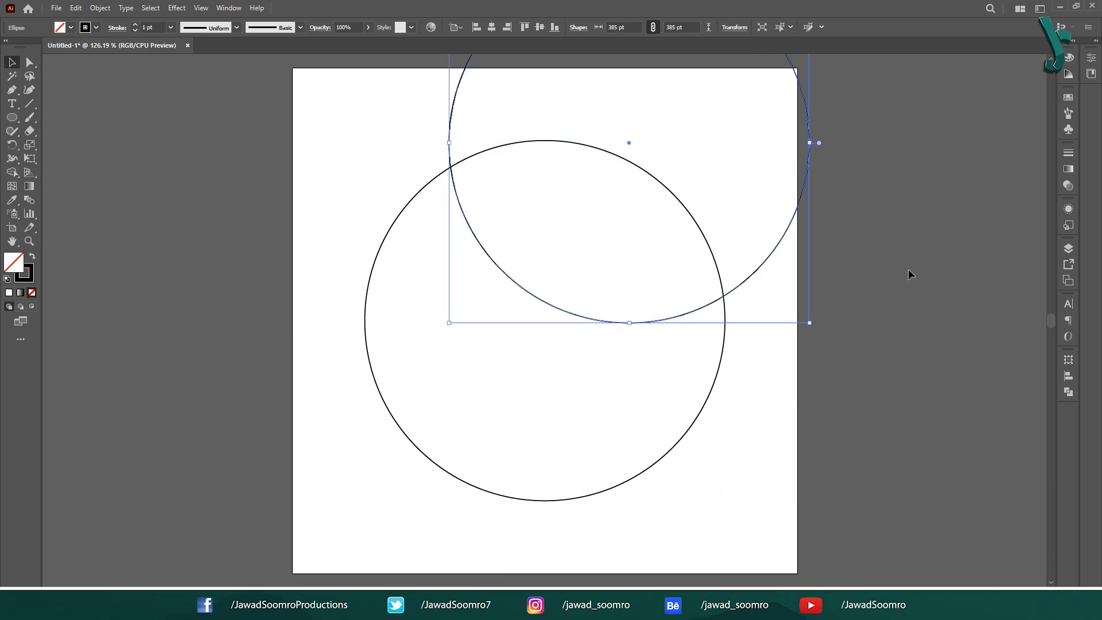
- Copy the original lower circle and paste another duplicate in front of it
{"action": "left_click", "coordinate": [722, 362]}
{"action": "left_click", "coordinate": [76, 8]}
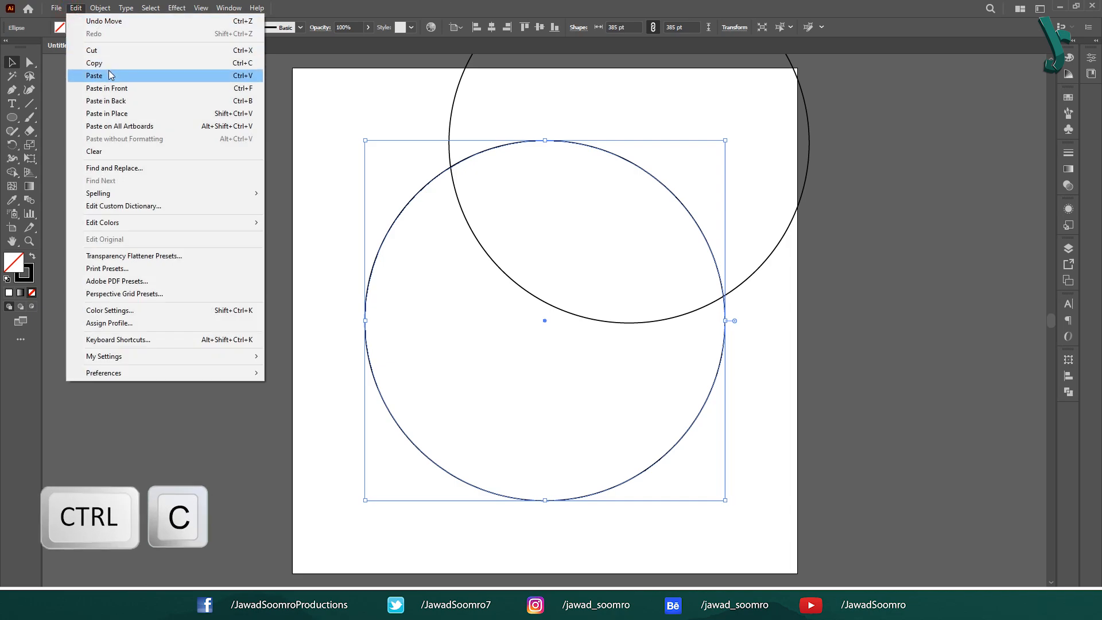
{"action": "left_click", "coordinate": [109, 63]}
{"action": "left_click", "coordinate": [76, 8]}
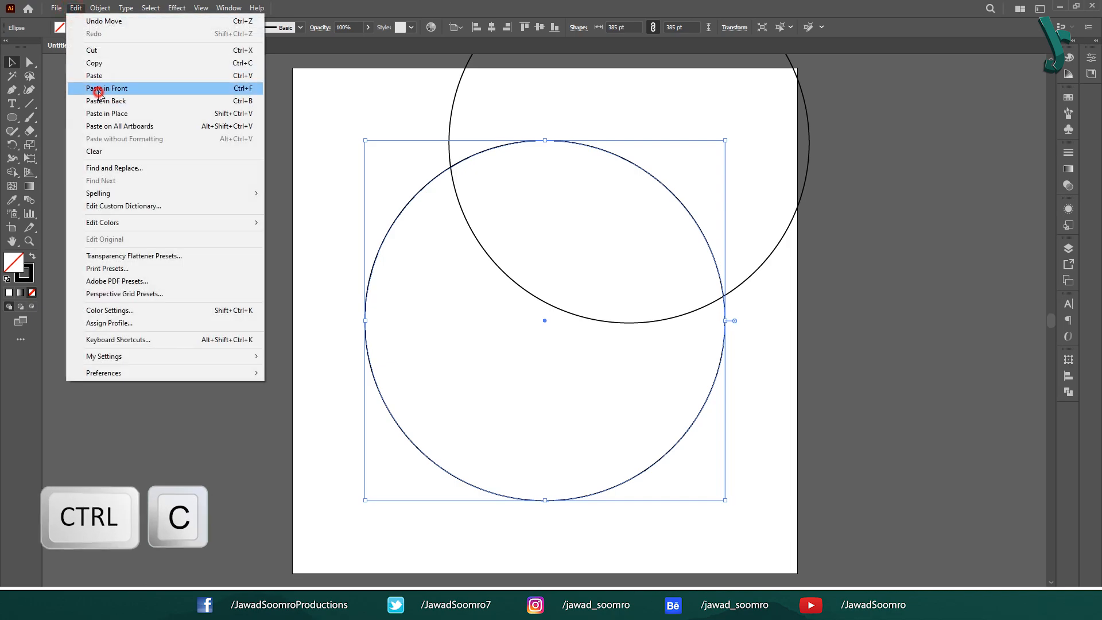
{"action": "left_click", "coordinate": [109, 83]}
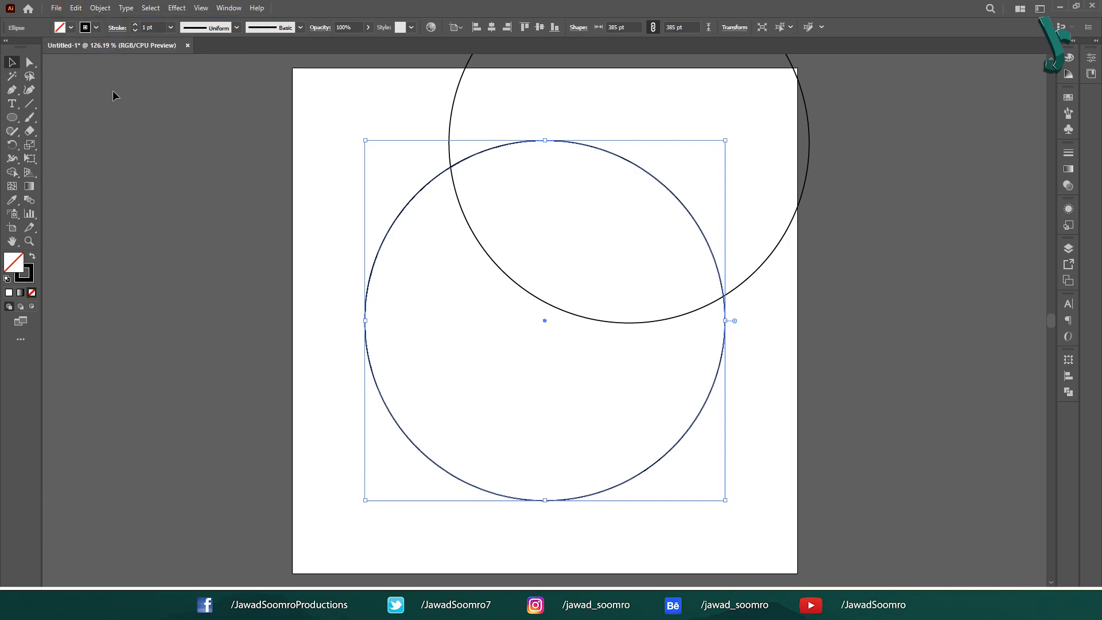
- Offset the new duplicate circle 95 pt to the left and 190 pt upward
{"action": "left_click", "coordinate": [724, 28]}
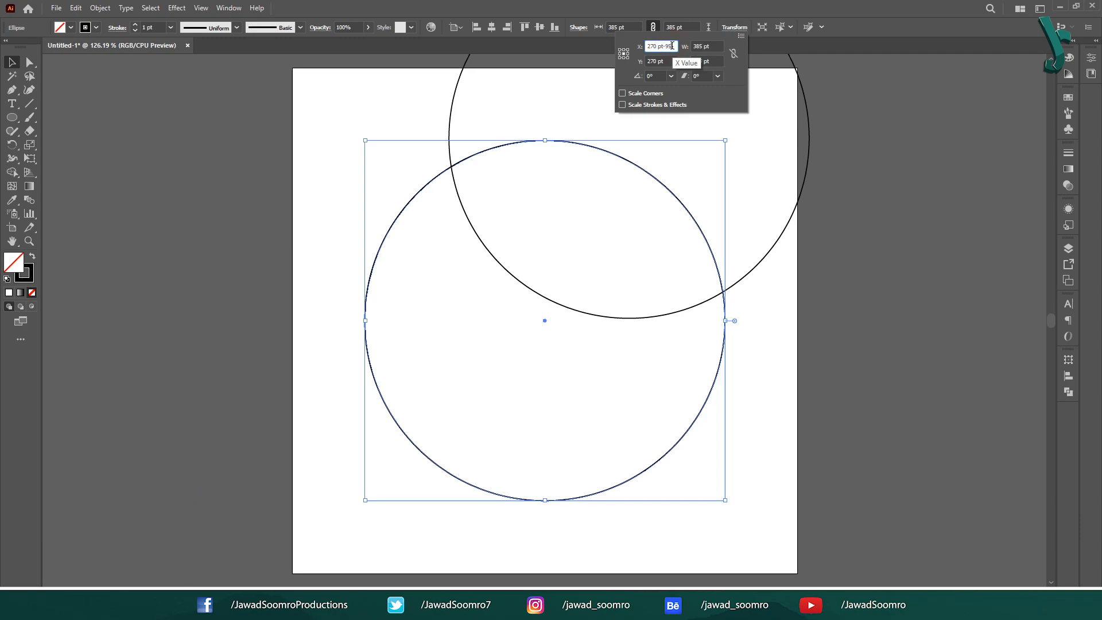
{"action": "type", "text": "-95"}
{"action": "key", "text": "Tab"}
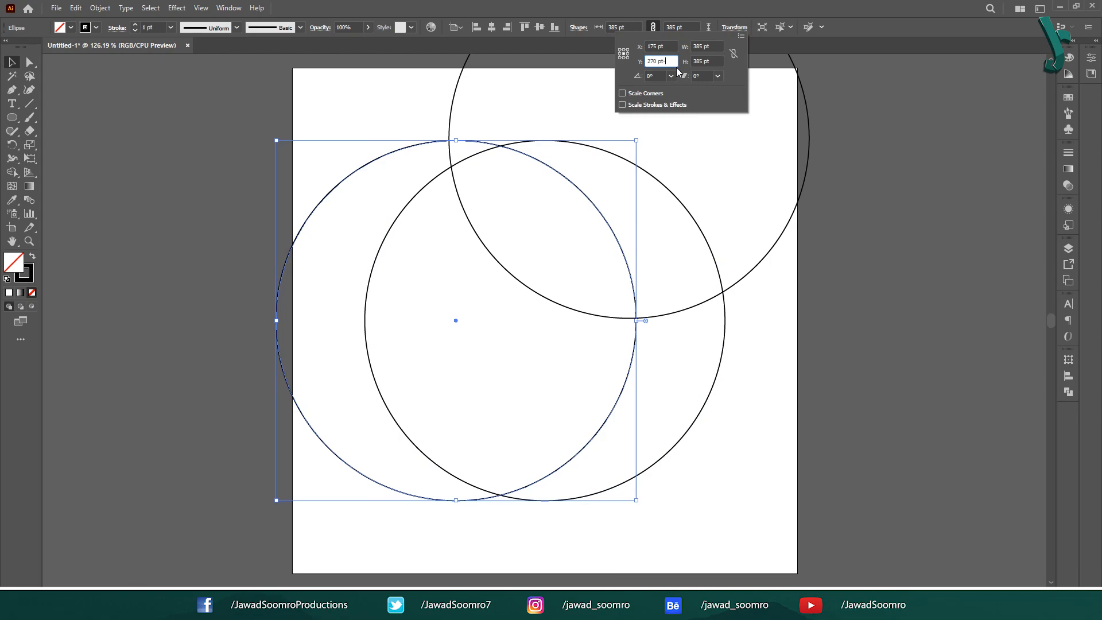
{"action": "type", "text": "-190"}
{"action": "key", "text": "Return"}
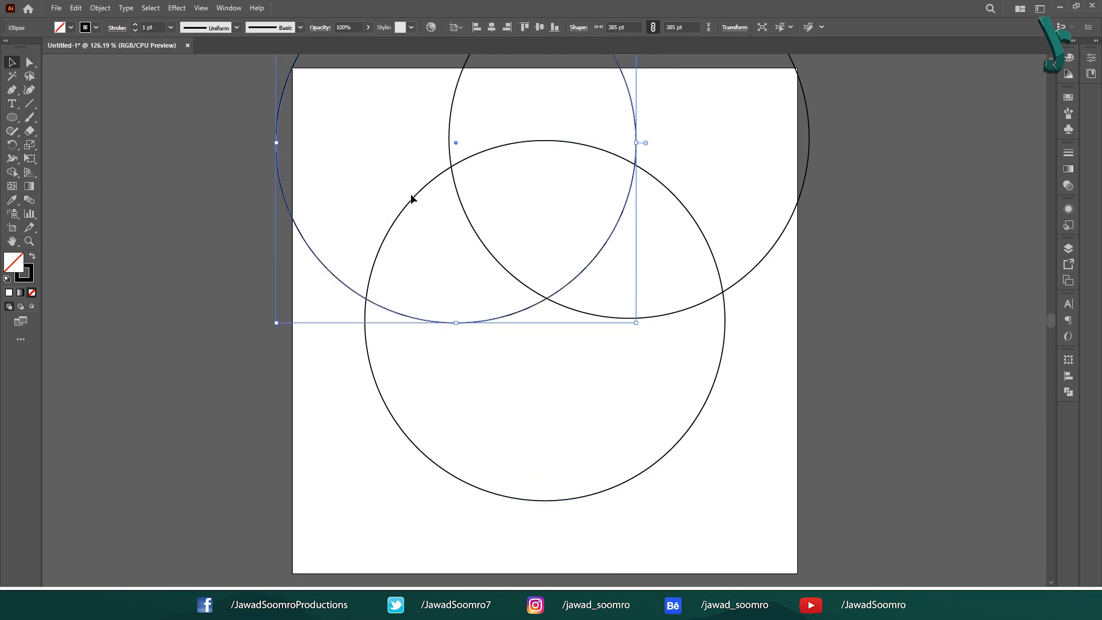
- Select all three overlapping circles and move them straight down so the upper two fit vertically within the artboard
{"action": "left_click", "coordinate": [191, 150]}
{"action": "key", "text": "ctrl+a"}
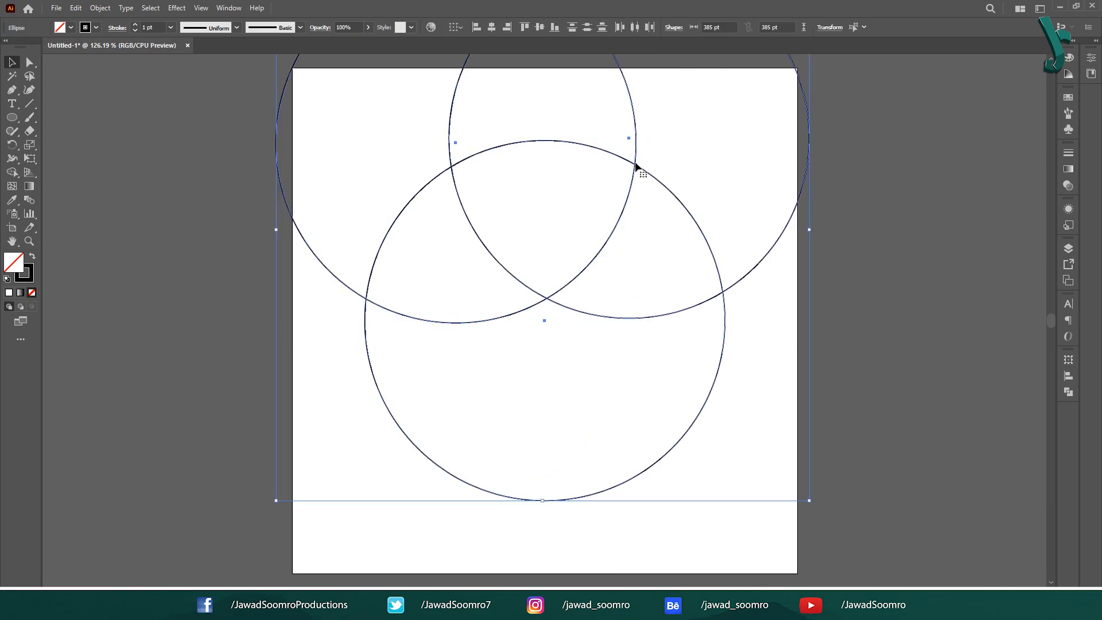
{"action": "left_click_drag", "start_coordinate": [637, 164], "coordinate": [634, 287]}
- Remove all outer regions of the three circles with the Shape Builder tool, keeping only the central shape where all three overlap
{"action": "left_click", "coordinate": [11, 172]}
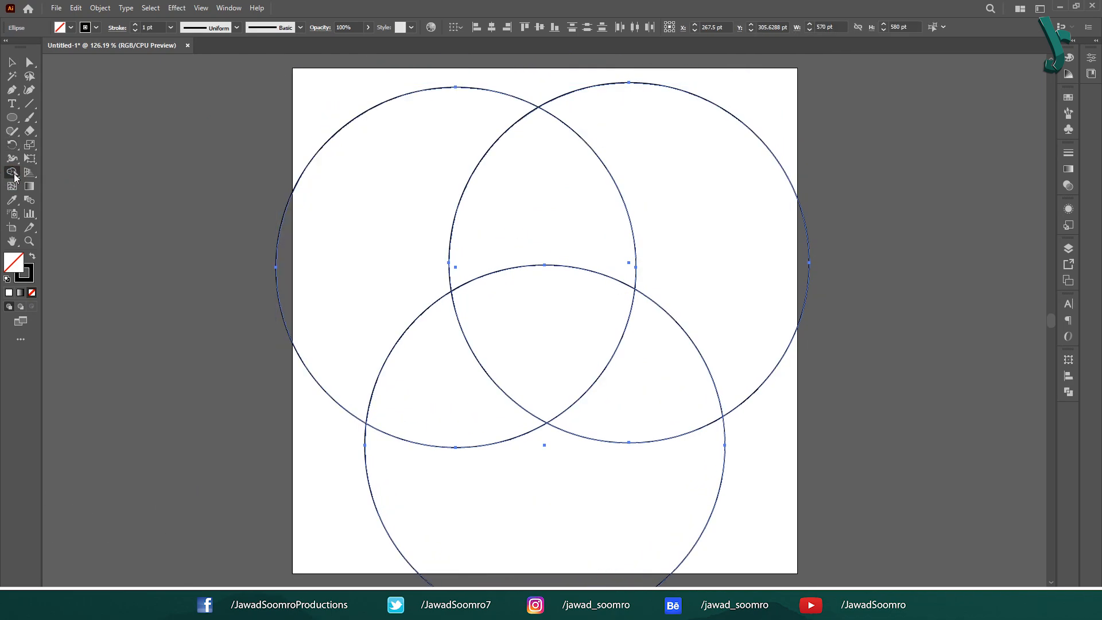
{"action": "key", "text": "shift+m"}
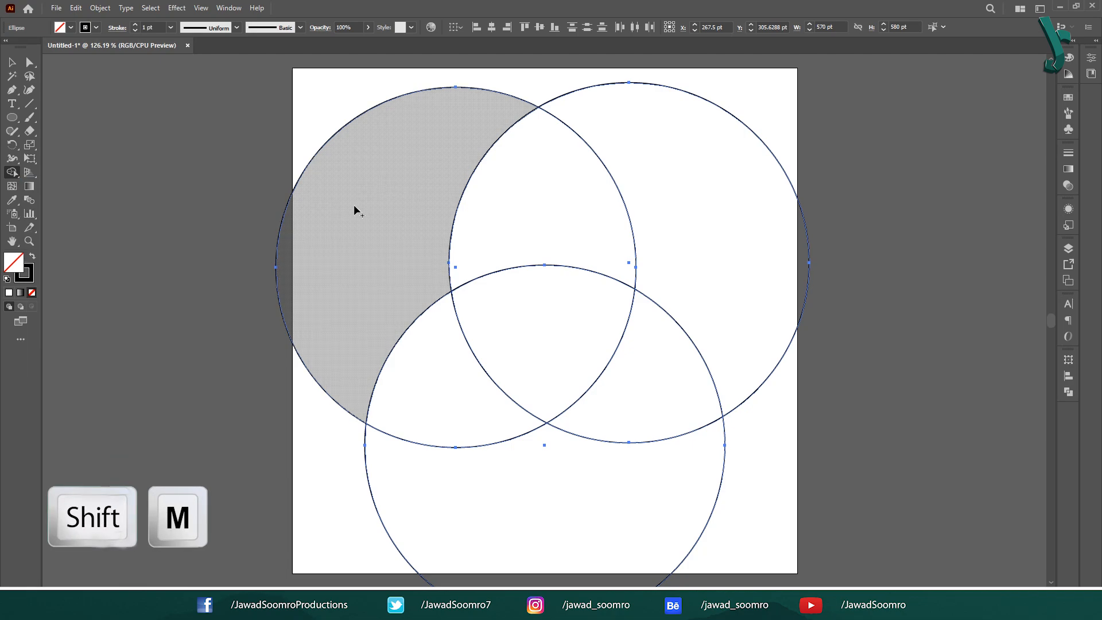
{"action": "mouse_move", "coordinate": [337, 209]}
{"action": "left_mouse_down"}
{"action": "mouse_move", "coordinate": [609, 208]}
{"action": "mouse_move", "coordinate": [694, 315]}
{"action": "mouse_move", "coordinate": [576, 443]}
{"action": "mouse_move", "coordinate": [391, 334]}
{"action": "mouse_move", "coordinate": [325, 275]}
{"action": "left_mouse_up"}
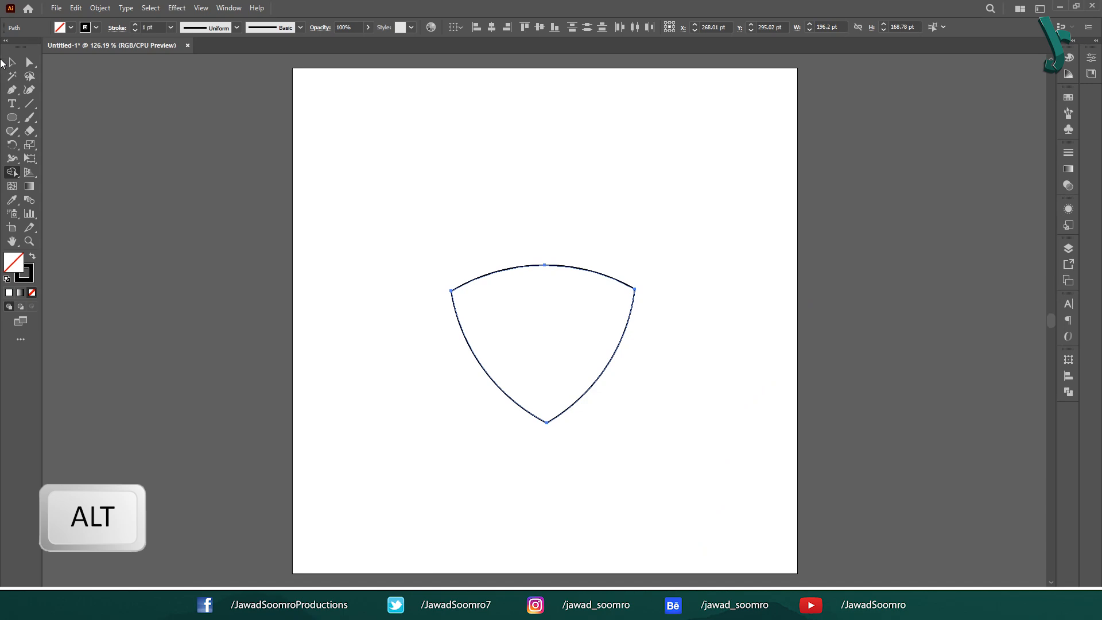
- Select the remaining rounded triangle and centre it on the artboard
{"action": "key", "text": "v"}
{"action": "left_click", "coordinate": [441, 170]}
{"action": "left_click_drag", "start_coordinate": [538, 241], "coordinate": [599, 296]}
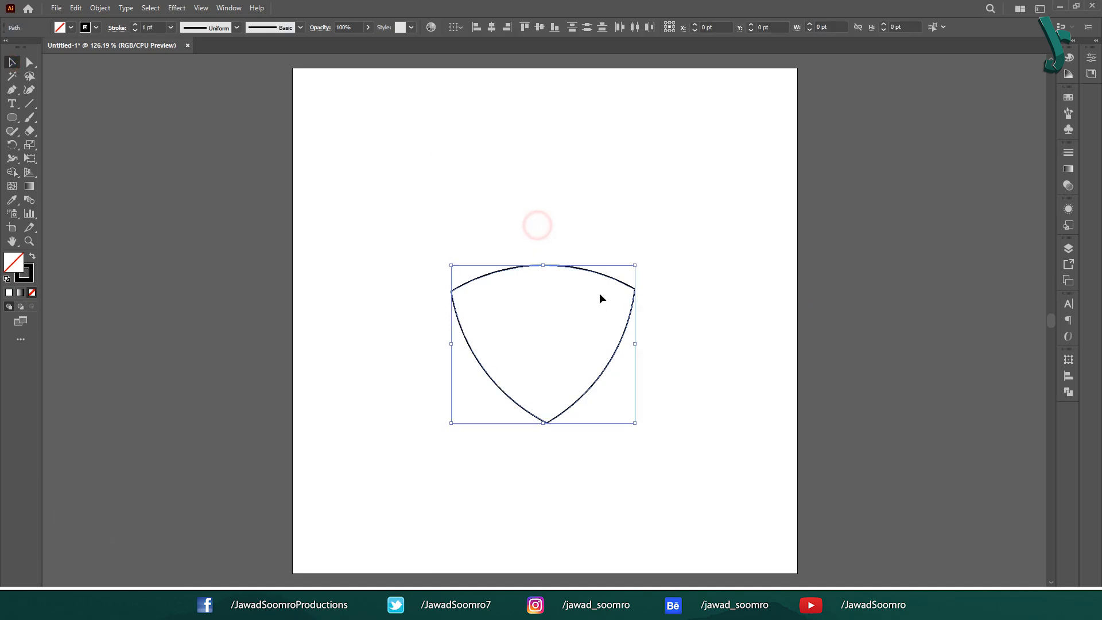
{"action": "left_click", "coordinate": [539, 27]}
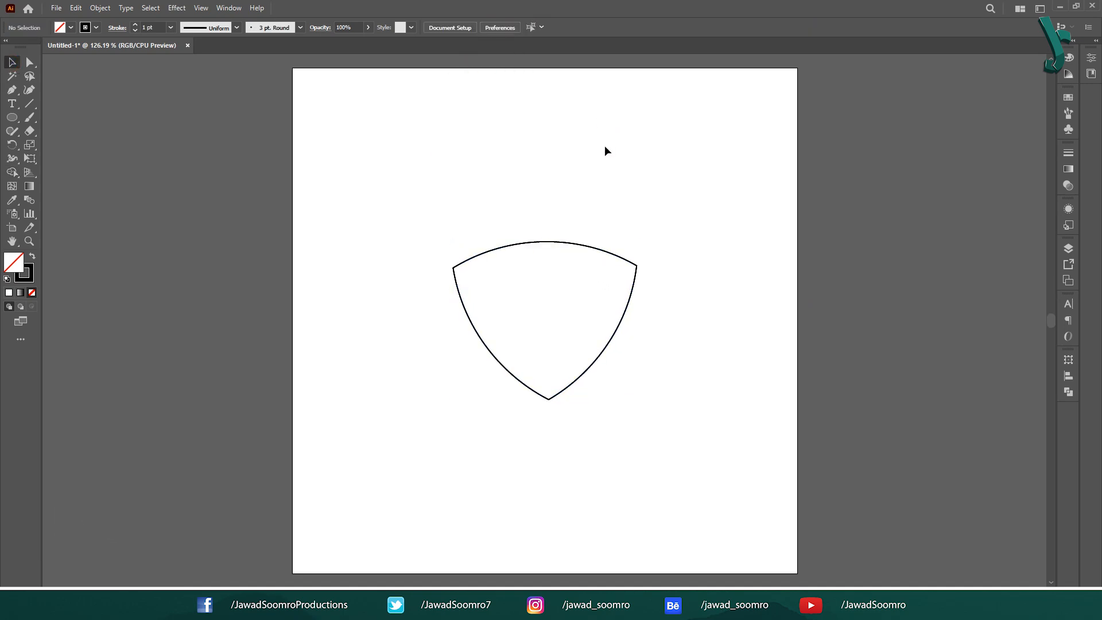
- Create an inset copy of the rounded triangle with Offset Path at -50 pt, using miter joins
{"action": "left_click", "coordinate": [100, 8]}
{"action": "mouse_move", "coordinate": [211, 294]}
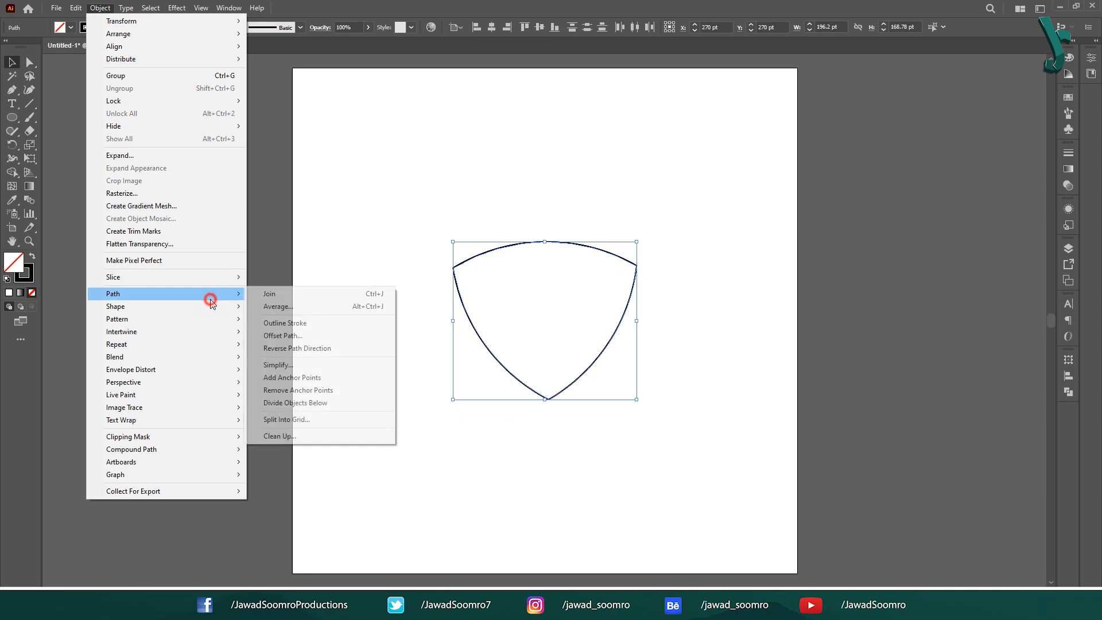
{"action": "left_click", "coordinate": [288, 333]}
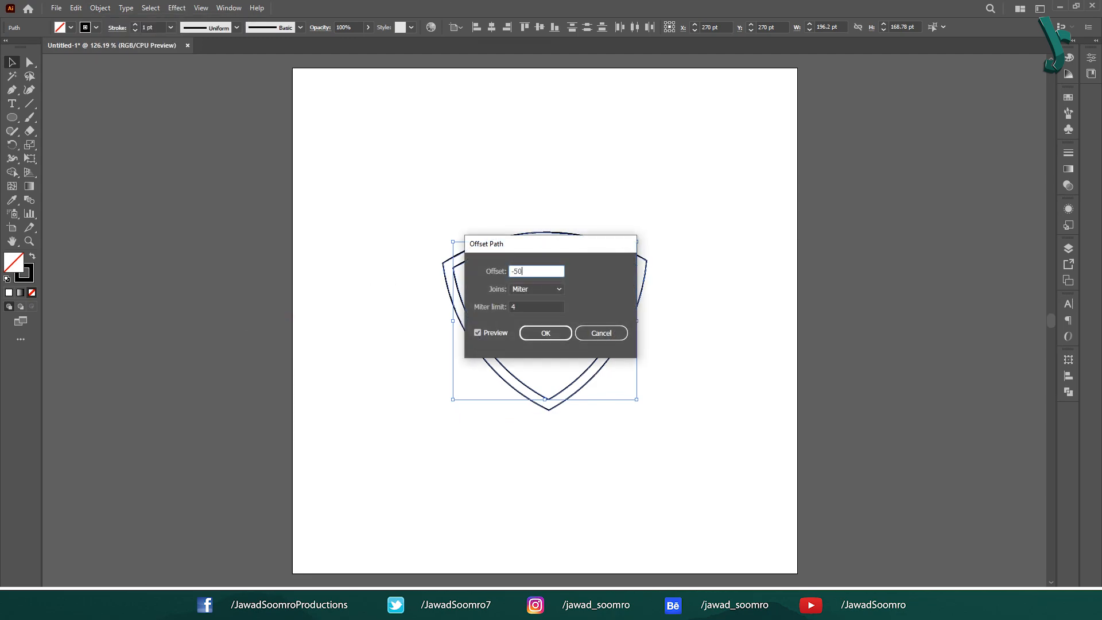
{"action": "key", "text": "Return"}
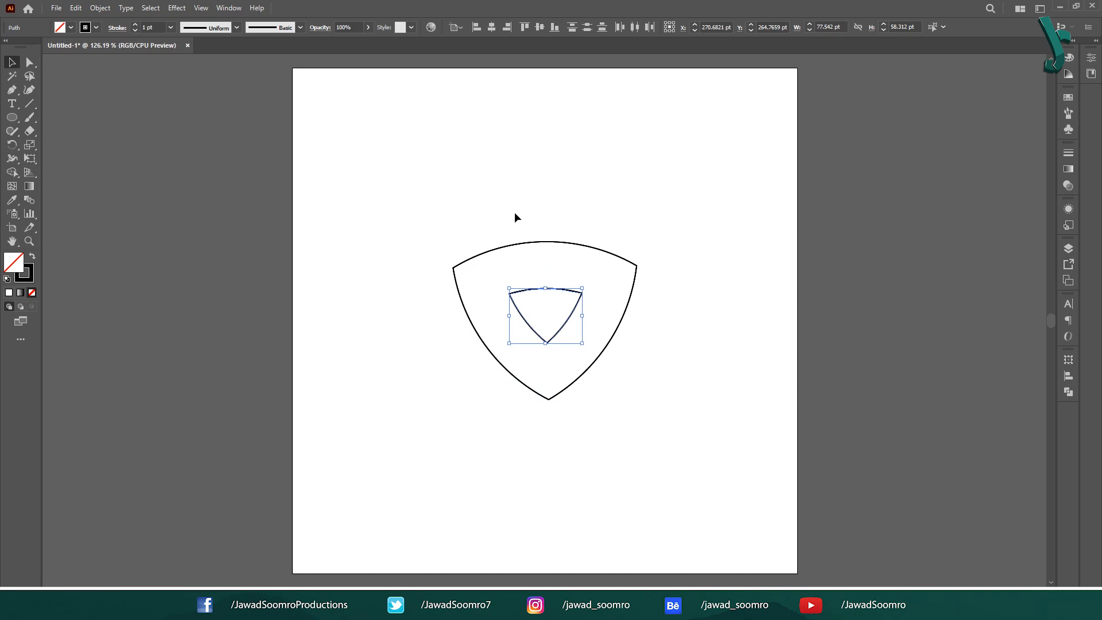
{"action": "left_click", "coordinate": [515, 215]}
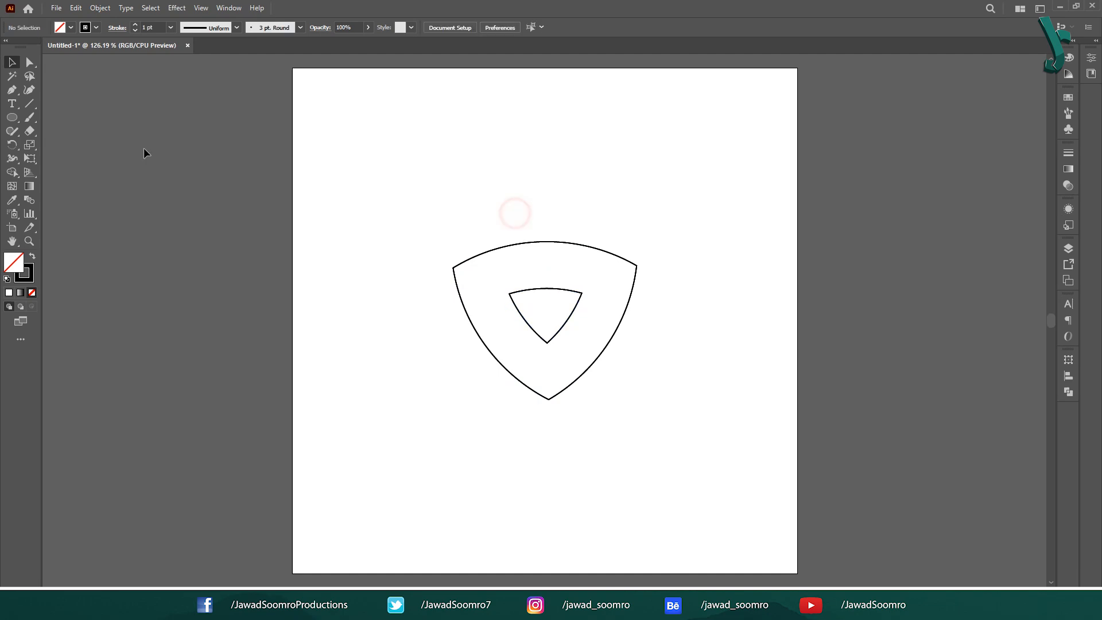
- Draw a rectangle exactly over the outer rounded triangle's bounds, about 196 by 169 pt
{"action": "left_click", "coordinate": [12, 118]}
{"action": "left_click_drag", "start_coordinate": [12, 121], "coordinate": [75, 117]}
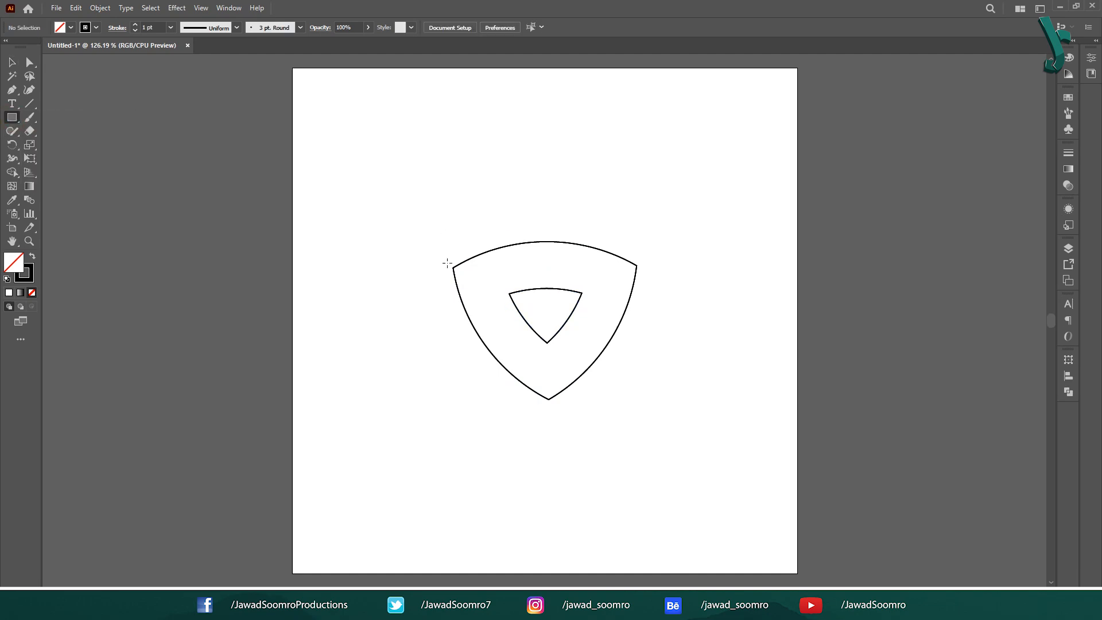
{"action": "left_click_drag", "start_coordinate": [453, 242], "coordinate": [637, 399]}
{"action": "key", "text": "v"}
- Create an inset copy of the rectangle with Offset Path at -14 pt
{"action": "left_click", "coordinate": [100, 8]}
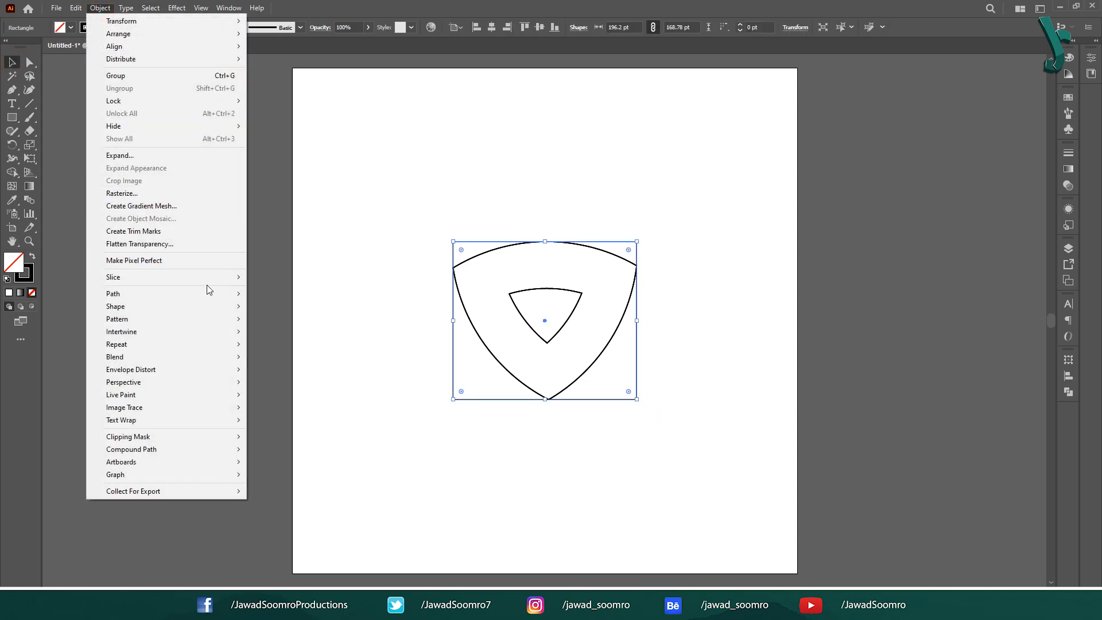
{"action": "mouse_move", "coordinate": [207, 290]}
{"action": "left_click", "coordinate": [283, 336]}
{"action": "type", "text": "-"}
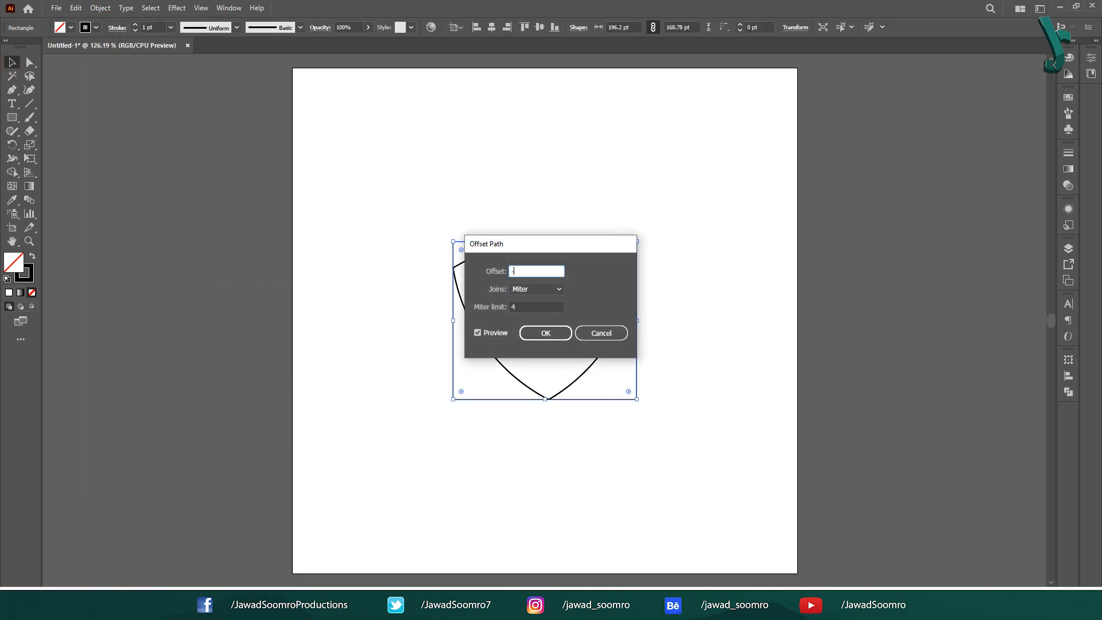
{"action": "type", "text": "14"}
{"action": "key", "text": "Return"}
- Delete the original outer rectangle, keeping the inset one
{"action": "left_click", "coordinate": [497, 202]}
{"action": "left_click_drag", "start_coordinate": [433, 231], "coordinate": [463, 251]}
{"action": "key", "text": "Delete"}
- Cut the small inner triangle's path at its upper-left and bottom corners with the Scissors tool
{"action": "left_click", "coordinate": [561, 320]}
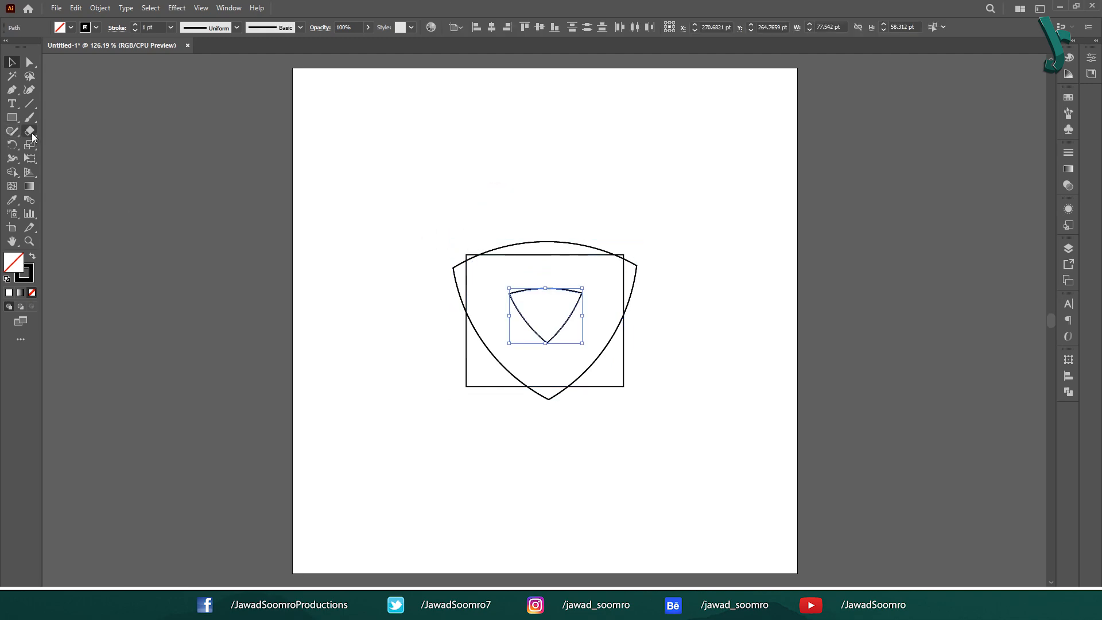
{"action": "left_click", "coordinate": [32, 133]}
{"action": "key", "text": "c"}
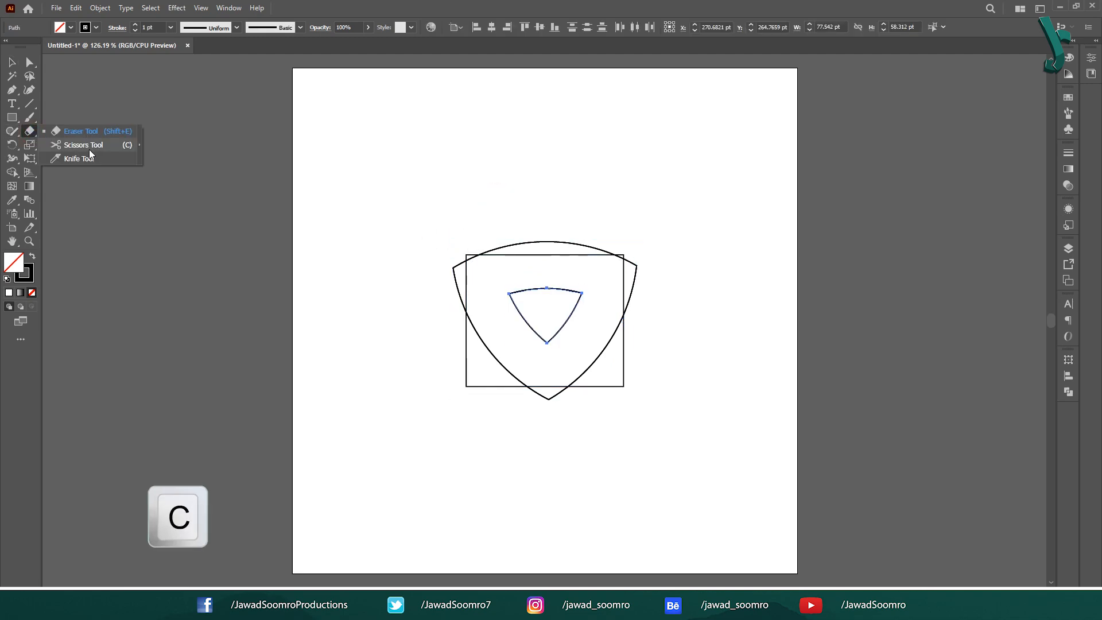
{"action": "left_click", "coordinate": [128, 146]}
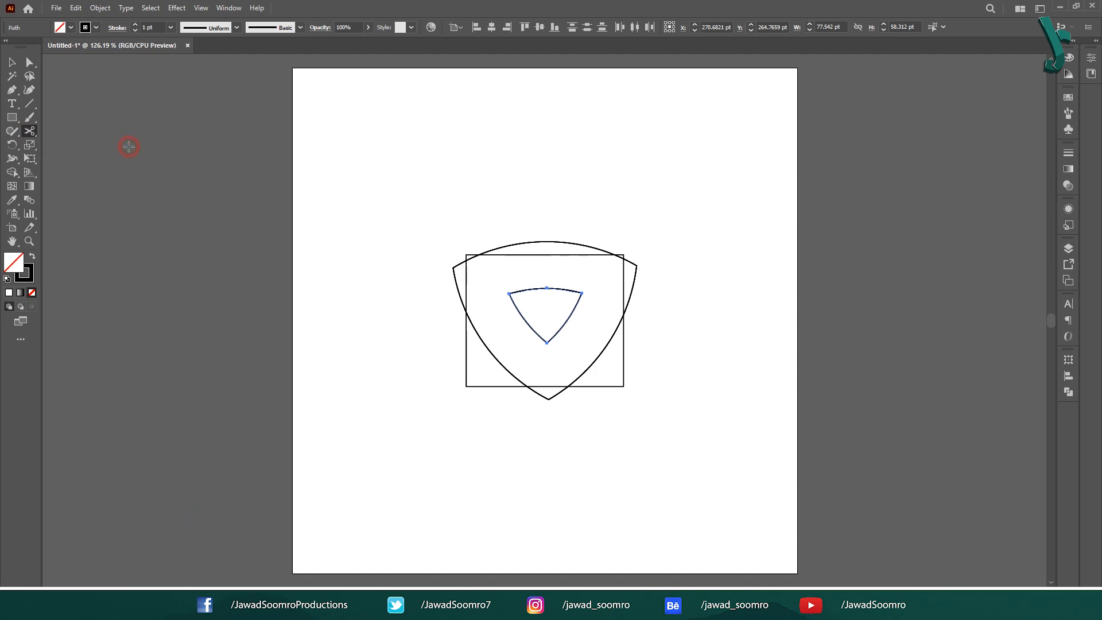
{"action": "left_click", "coordinate": [510, 294]}
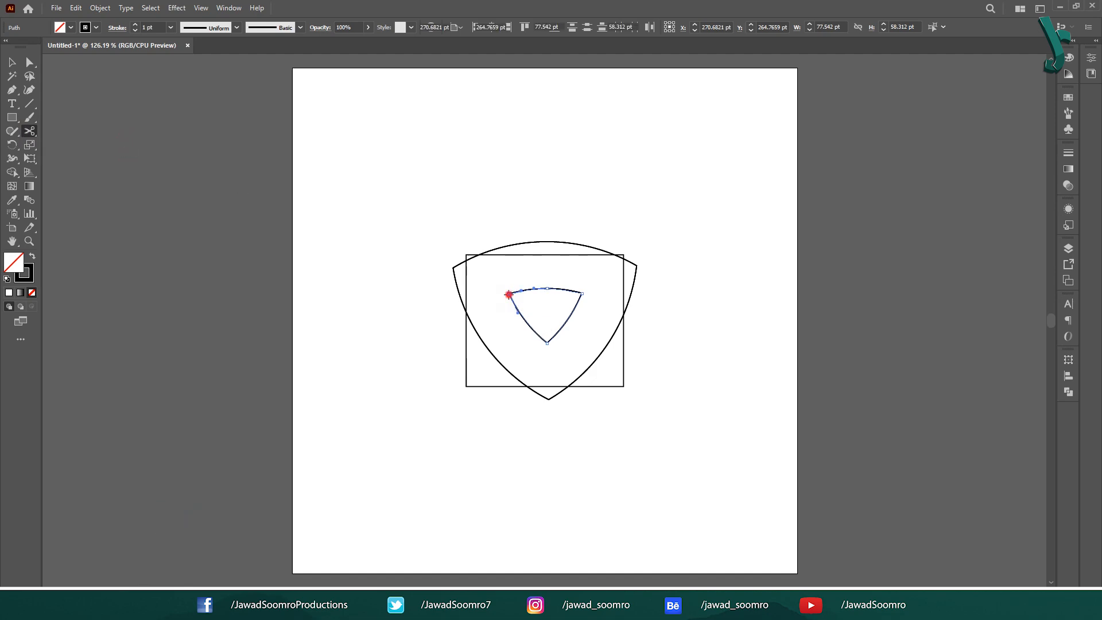
{"action": "left_click", "coordinate": [548, 343]}
- Delete the small inner triangle's left edge between its upper-left and bottom cut points
{"action": "key", "text": "Delete"}
{"action": "key", "text": "v"}
{"action": "left_click_drag", "start_coordinate": [532, 316], "coordinate": [507, 337]}
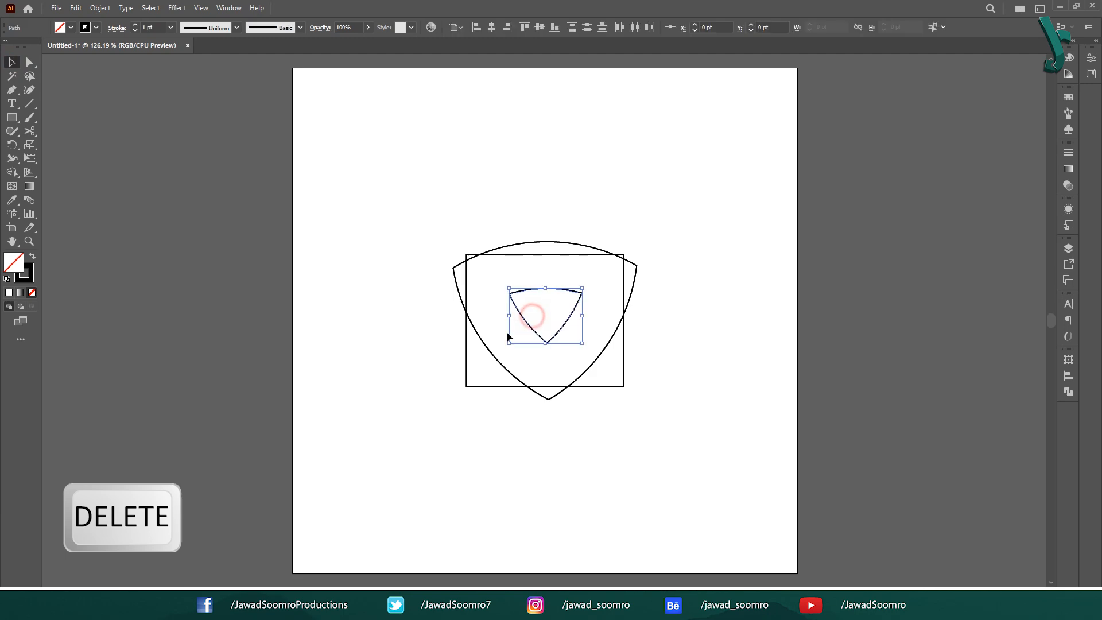
{"action": "key", "text": "Delete"}
- Draw a curved Pen segment from the inner path's upper-left end to the rectangle's lower-left corner, and delete the rectangle
{"action": "key", "text": "p"}
{"action": "left_click", "coordinate": [509, 293]}
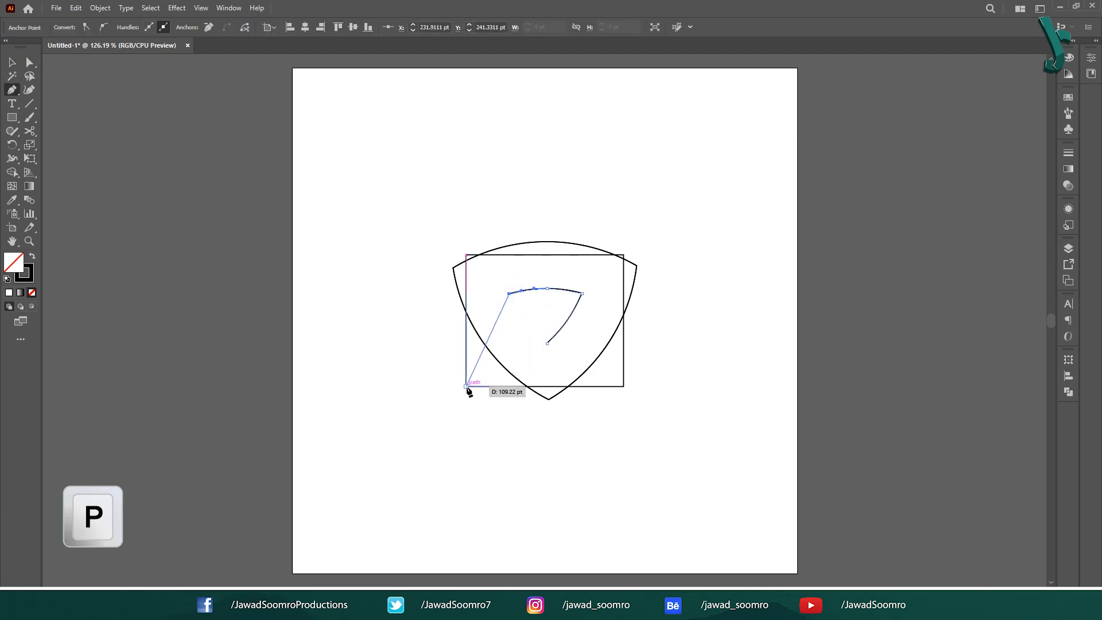
{"action": "left_click_drag", "start_coordinate": [466, 386], "coordinate": [418, 433]}
{"action": "key", "text": "v"}
{"action": "left_click", "coordinate": [419, 433]}
{"action": "left_click", "coordinate": [624, 283]}
{"action": "key", "text": "Delete"}
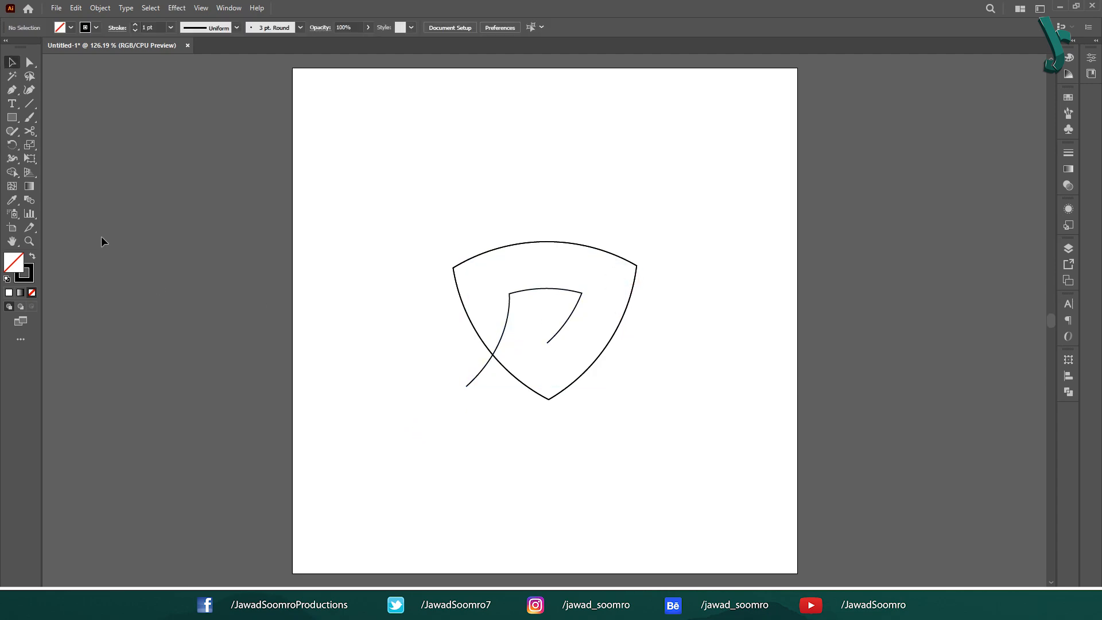
- Close the inner shape with a Pen segment joining its lower-left tail to the open bottom end of its right edge
{"action": "left_click", "coordinate": [12, 90]}
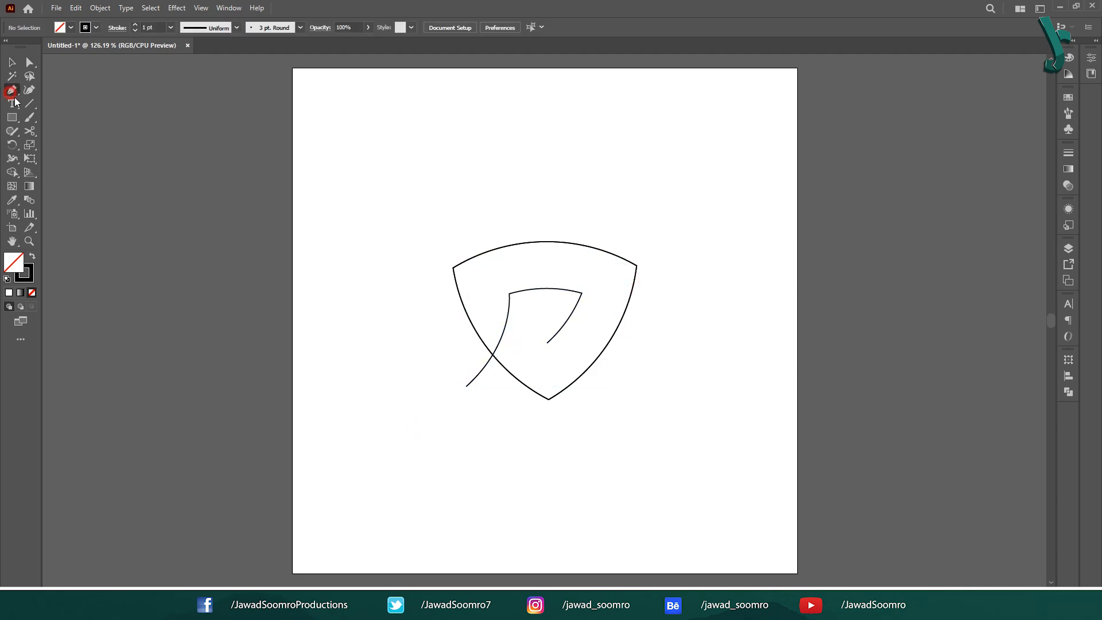
{"action": "left_click", "coordinate": [467, 386]}
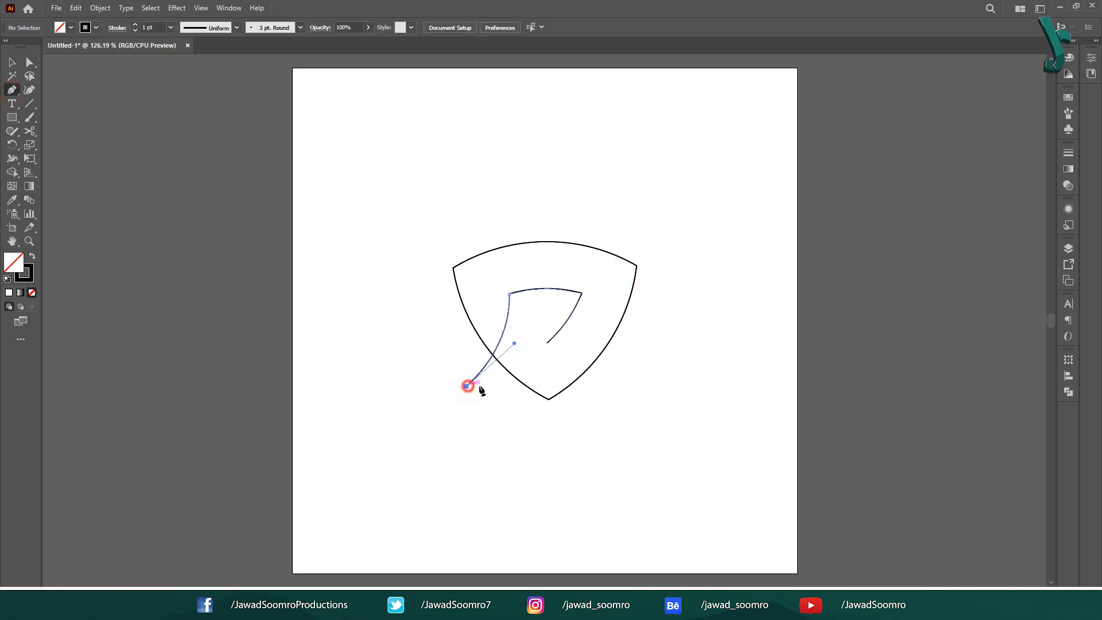
{"action": "left_click", "coordinate": [547, 343]}
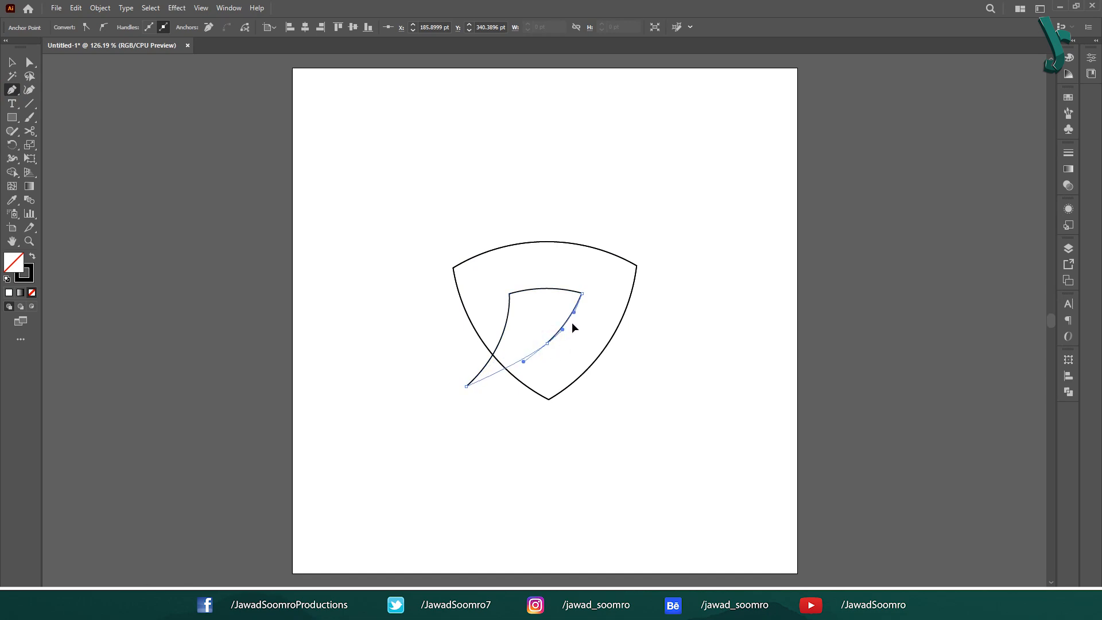
{"action": "left_click", "coordinate": [423, 244], "text": "ctrl"}
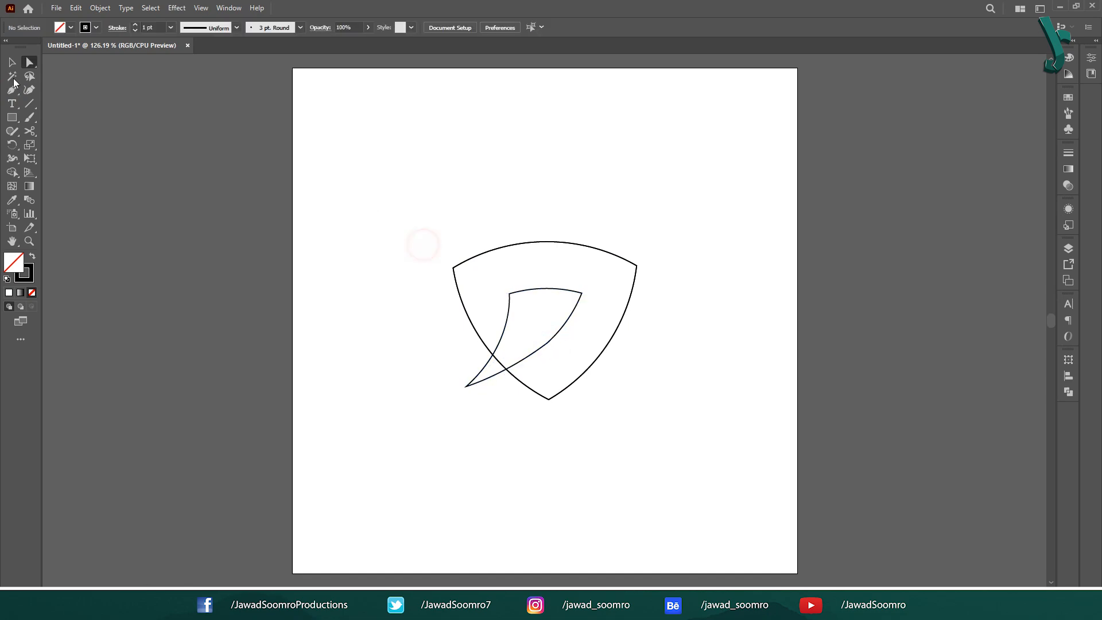
- Create an outward copy of the closed inner shape with Offset Path at 14 pt
{"action": "left_click", "coordinate": [14, 62]}
{"action": "left_click_drag", "start_coordinate": [586, 310], "coordinate": [587, 312]}
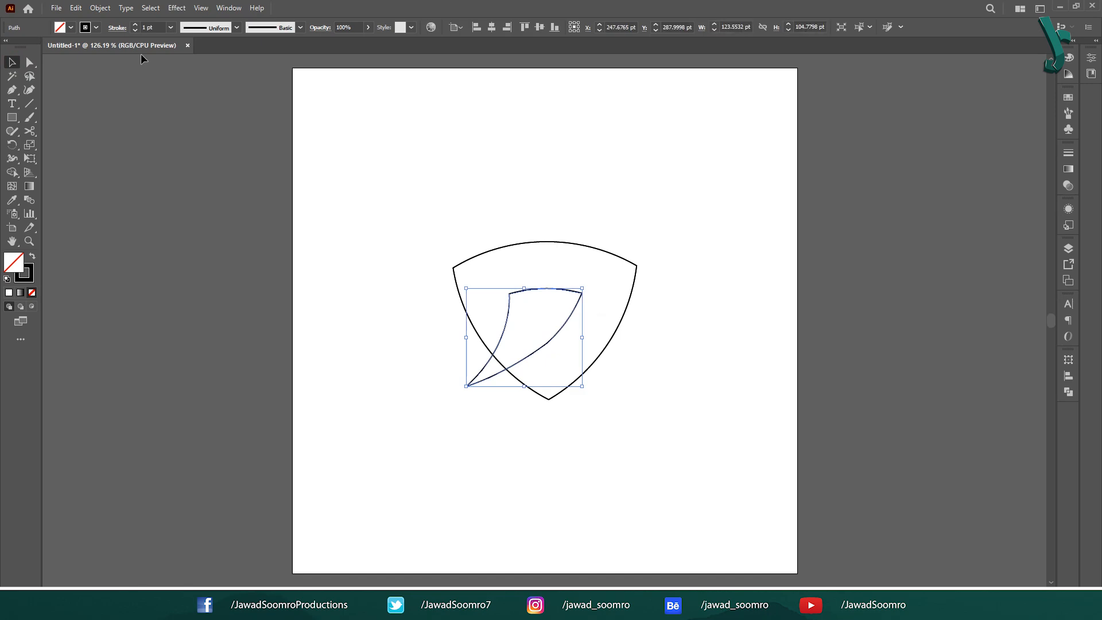
{"action": "left_click", "coordinate": [100, 8]}
{"action": "left_click", "coordinate": [201, 293]}
{"action": "left_click", "coordinate": [295, 329]}
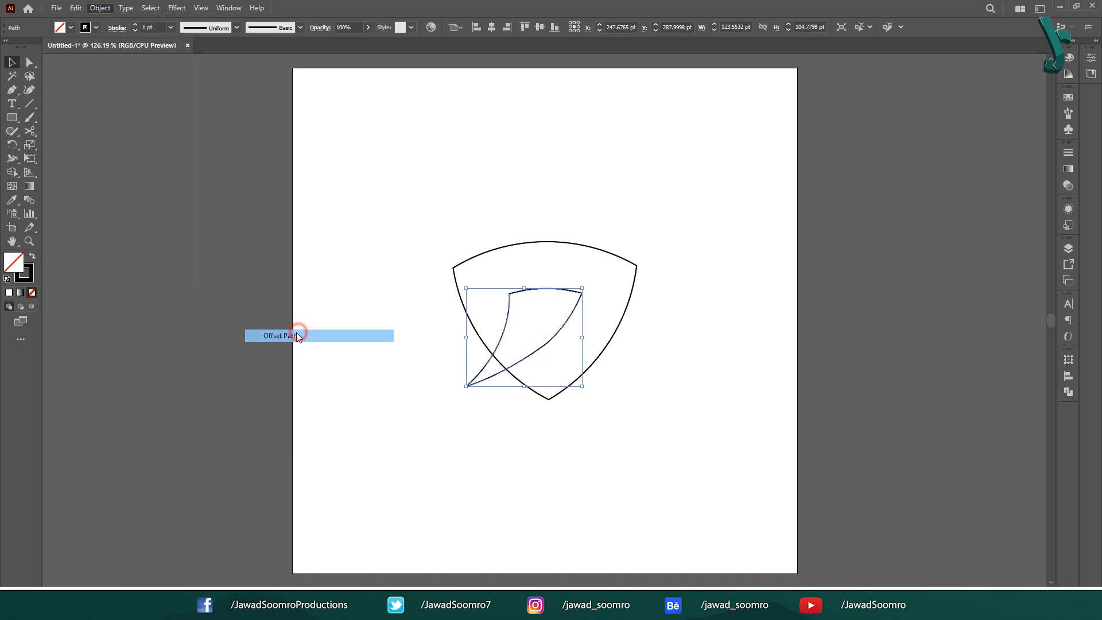
{"action": "type", "text": "14"}
{"action": "left_click", "coordinate": [545, 331]}
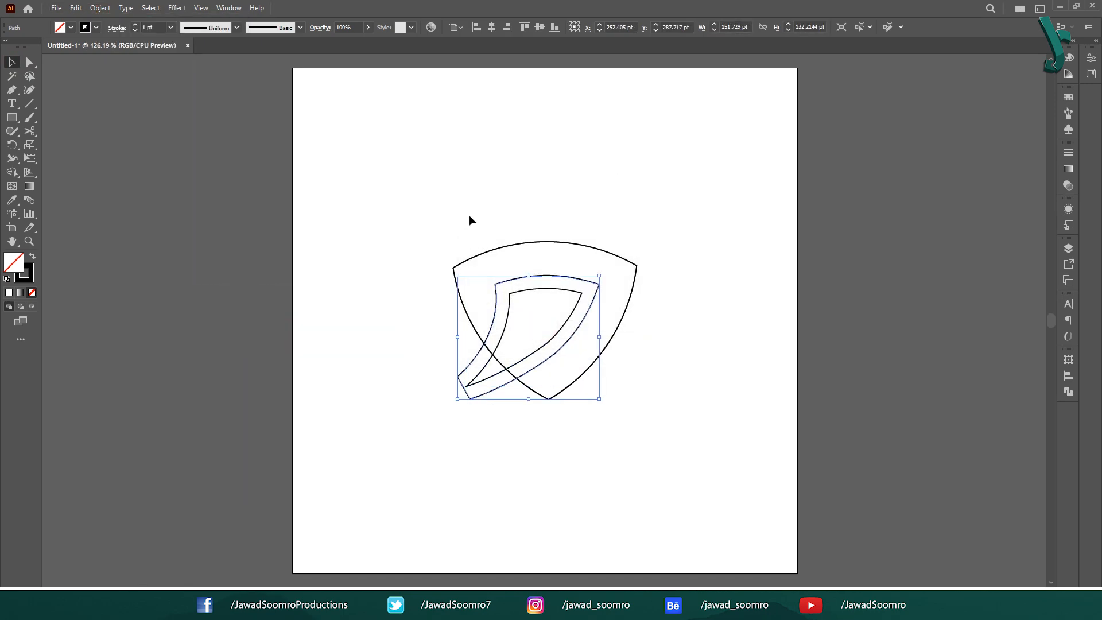
- Subtract the offset shape from the outer rounded triangle with Shape Builder, including its protruding lower-left end
{"action": "left_click_drag", "start_coordinate": [497, 250], "coordinate": [495, 253]}
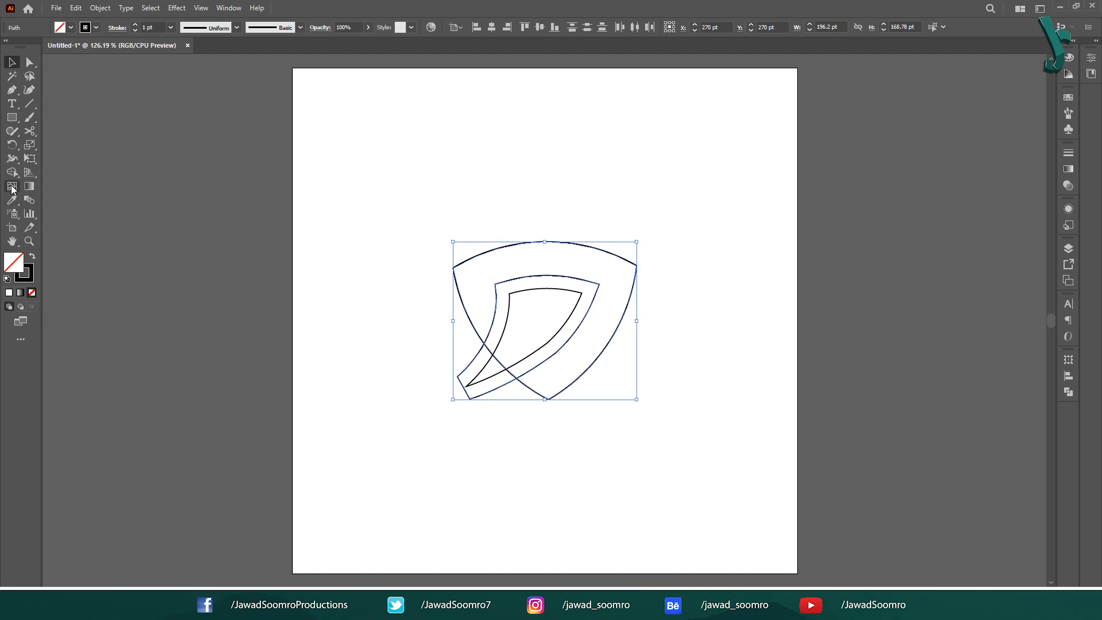
{"action": "key", "text": "shift+m"}
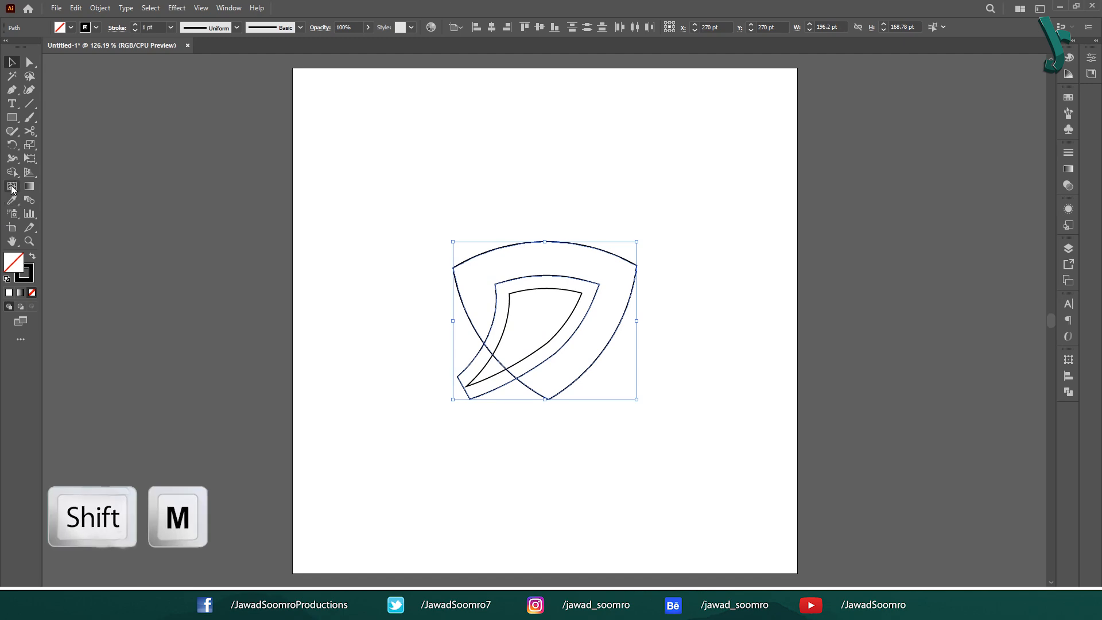
{"action": "left_click_drag", "start_coordinate": [450, 368], "coordinate": [556, 340]}
{"action": "left_click", "coordinate": [11, 63]}
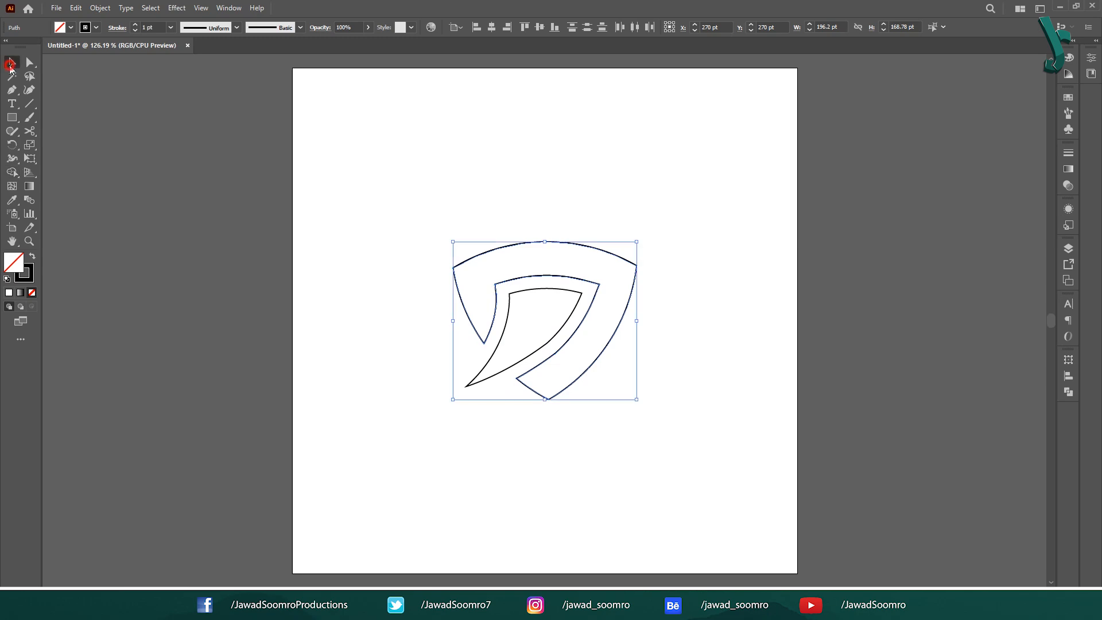
{"action": "left_click", "coordinate": [663, 186]}
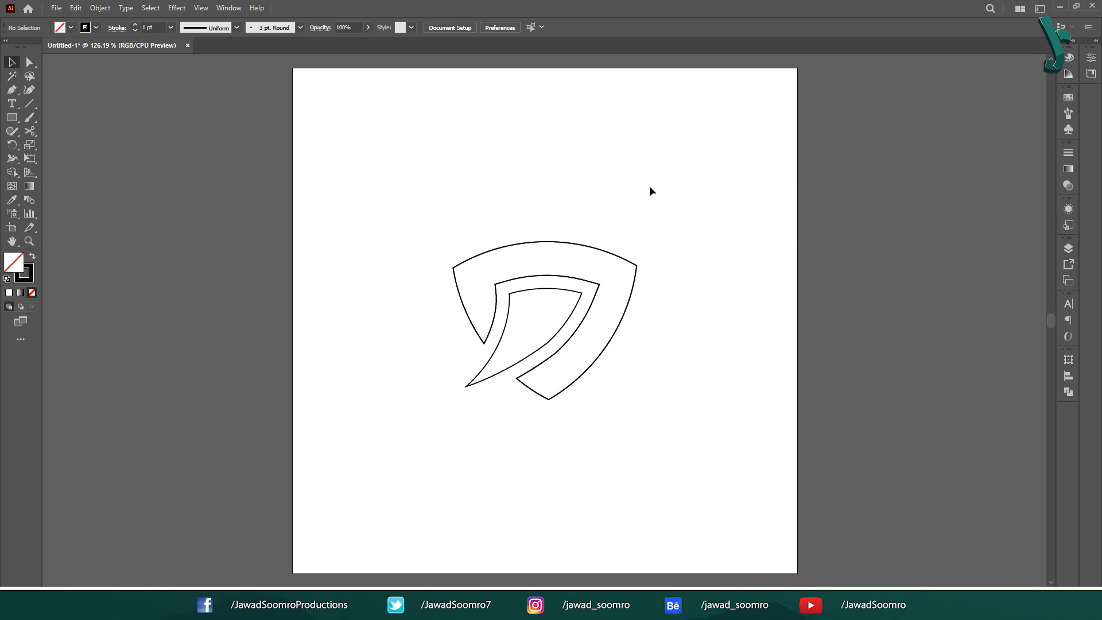
- Group the outer cut-out shape and the inner shape into one logo
{"action": "left_click_drag", "start_coordinate": [559, 153], "coordinate": [602, 426]}
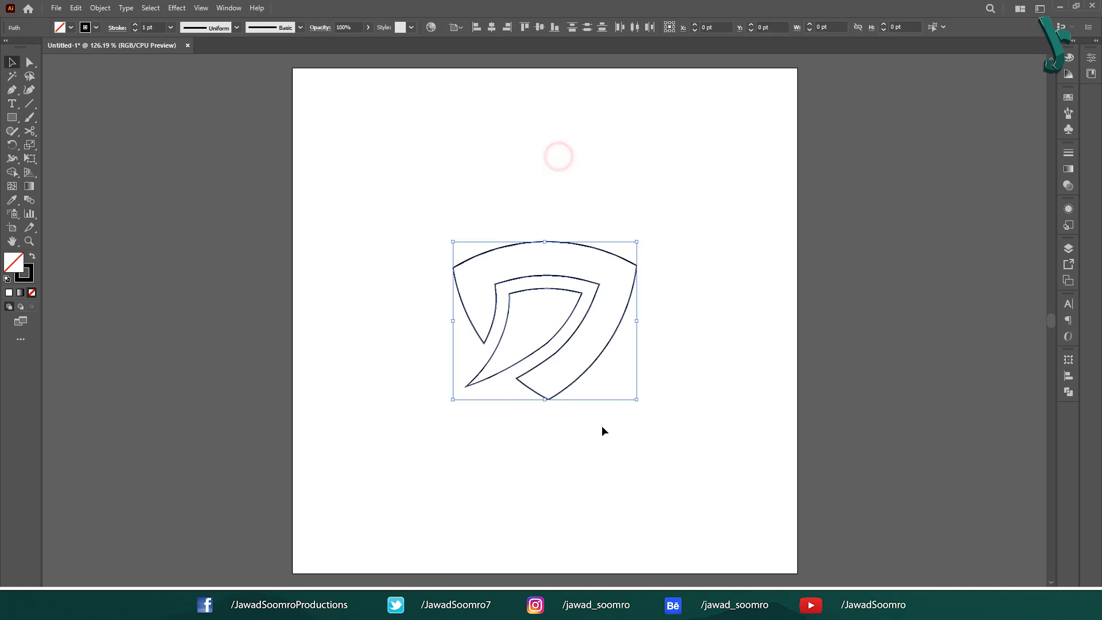
{"action": "right_click", "coordinate": [522, 289]}
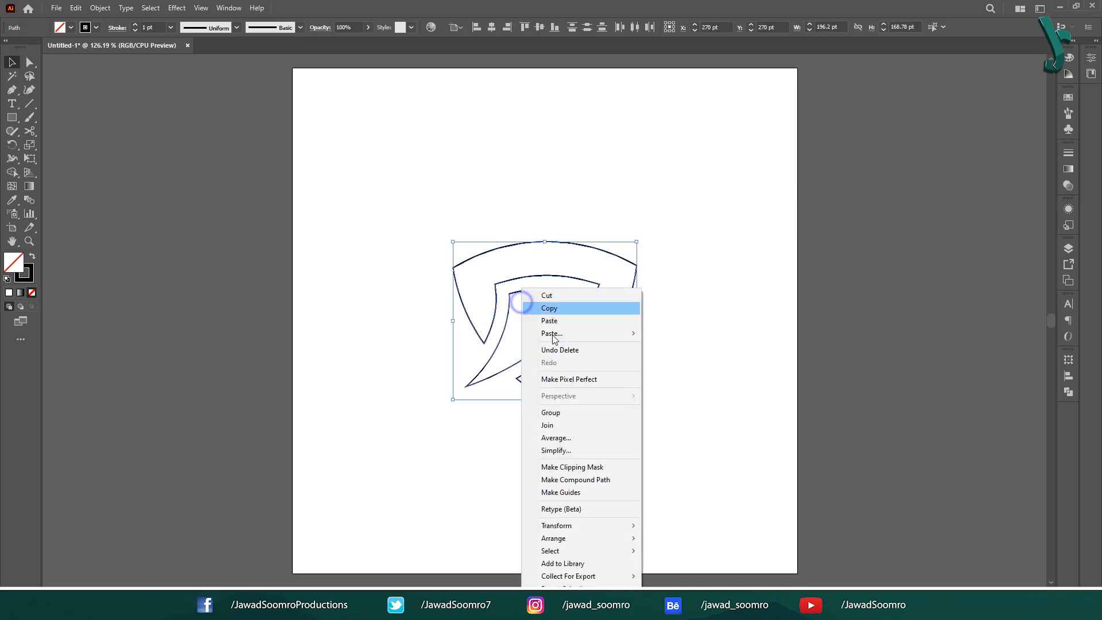
{"action": "left_click", "coordinate": [574, 412]}
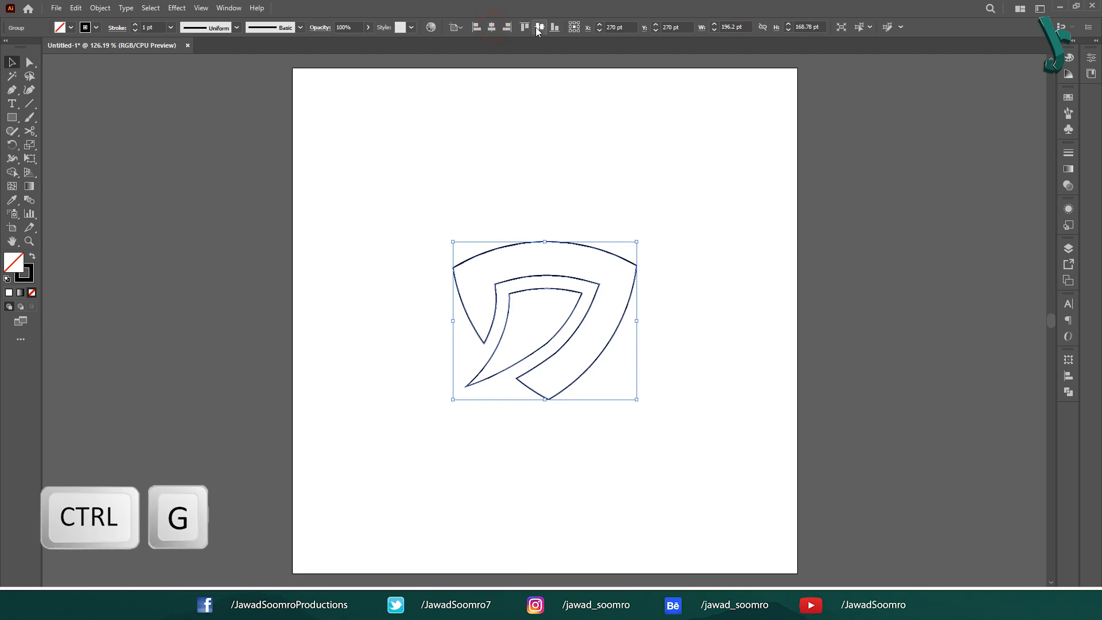
{"action": "left_click", "coordinate": [615, 210]}
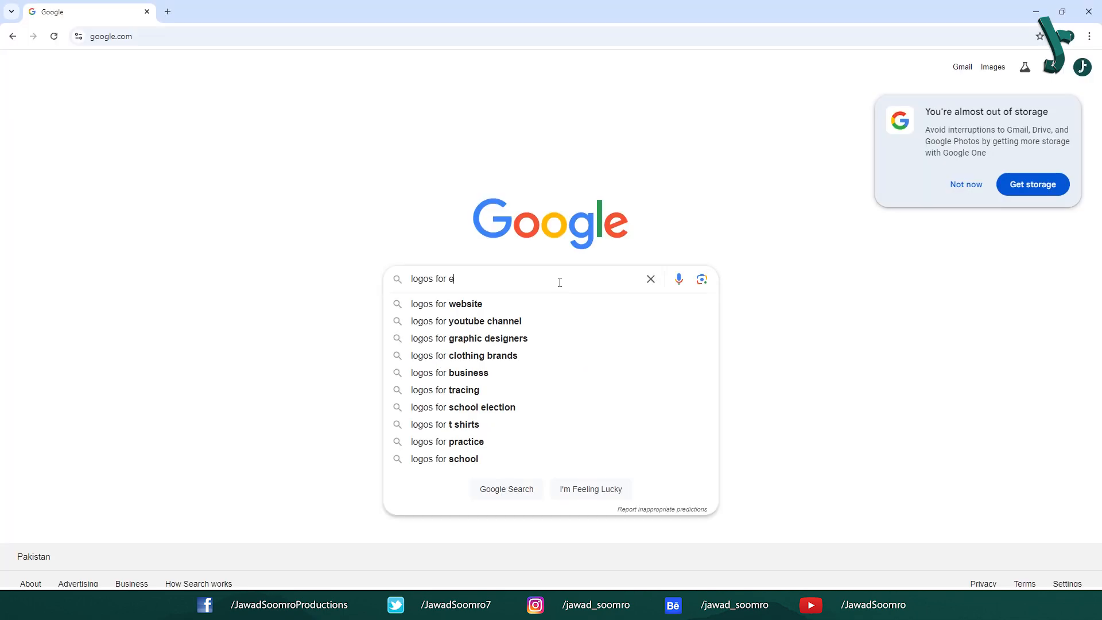
- Search Google Images for "logos for security companies"
{"action": "type", "text": "ecurity"}
{"action": "key", "text": "Down"}
{"action": "key", "text": "Return"}
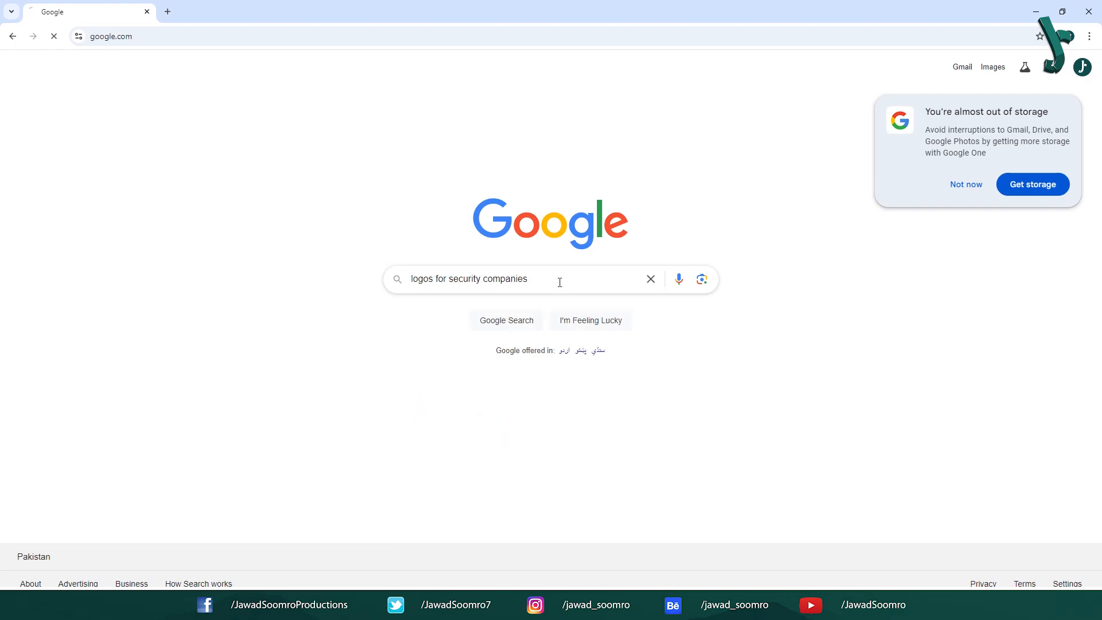
{"action": "left_click", "coordinate": [169, 109]}
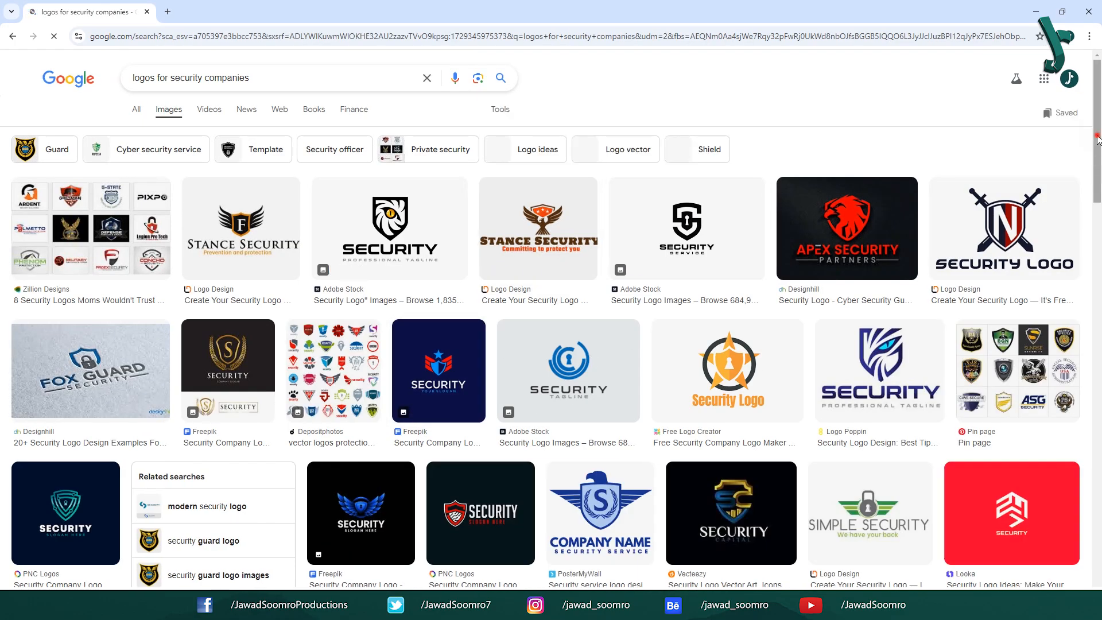
- Preview the PosterMyWall security service logo and the Ebaqdesign cyber security logo collection among the image results
{"action": "scroll", "coordinate": [1097, 138], "scroll_direction": "down", "scroll_amount": 5}
{"action": "left_click", "coordinate": [600, 253]}
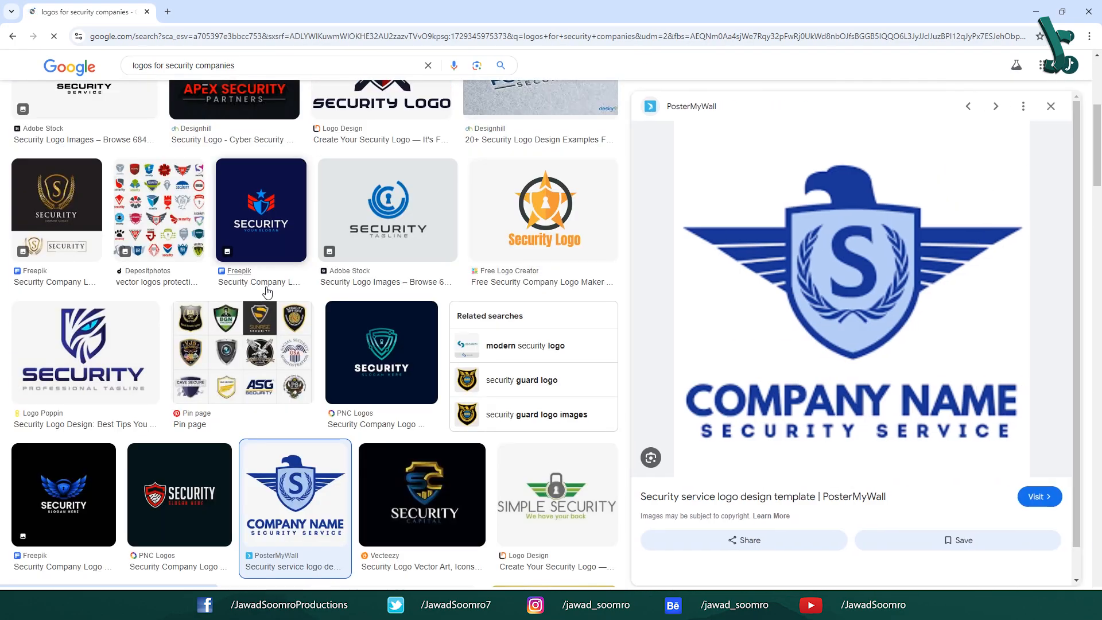
{"action": "scroll", "coordinate": [545, 517], "scroll_direction": "down", "scroll_amount": 10}
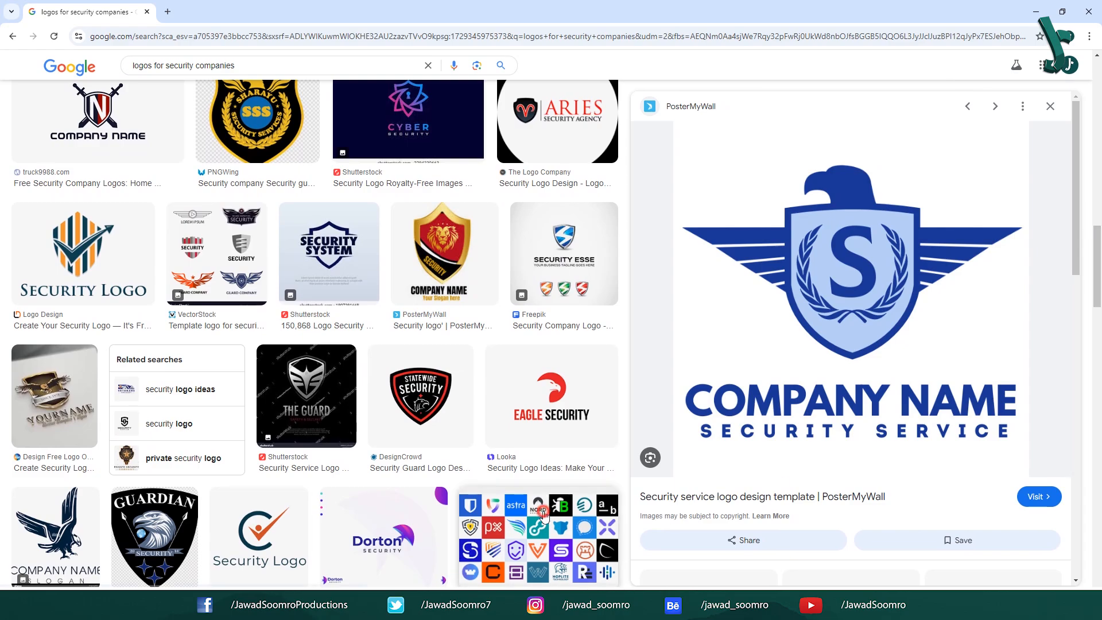
{"action": "left_click", "coordinate": [544, 517]}
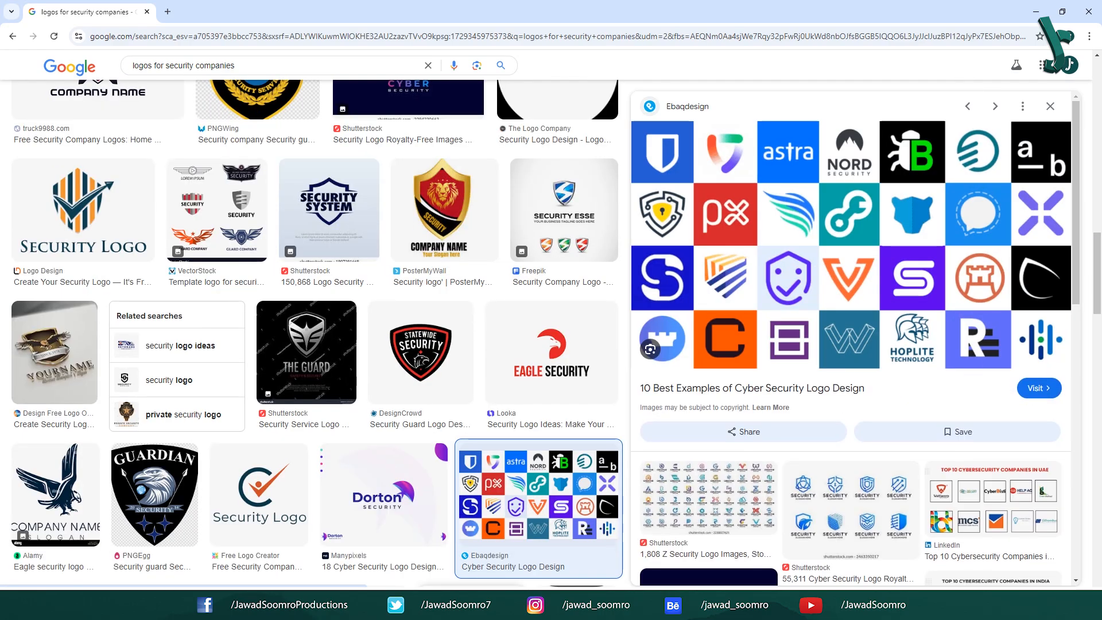
- Search Google Images for "color palette for tech company" from a new browser tab
{"action": "key", "text": "ctrl+t"}
{"action": "left_click", "coordinate": [504, 236]}
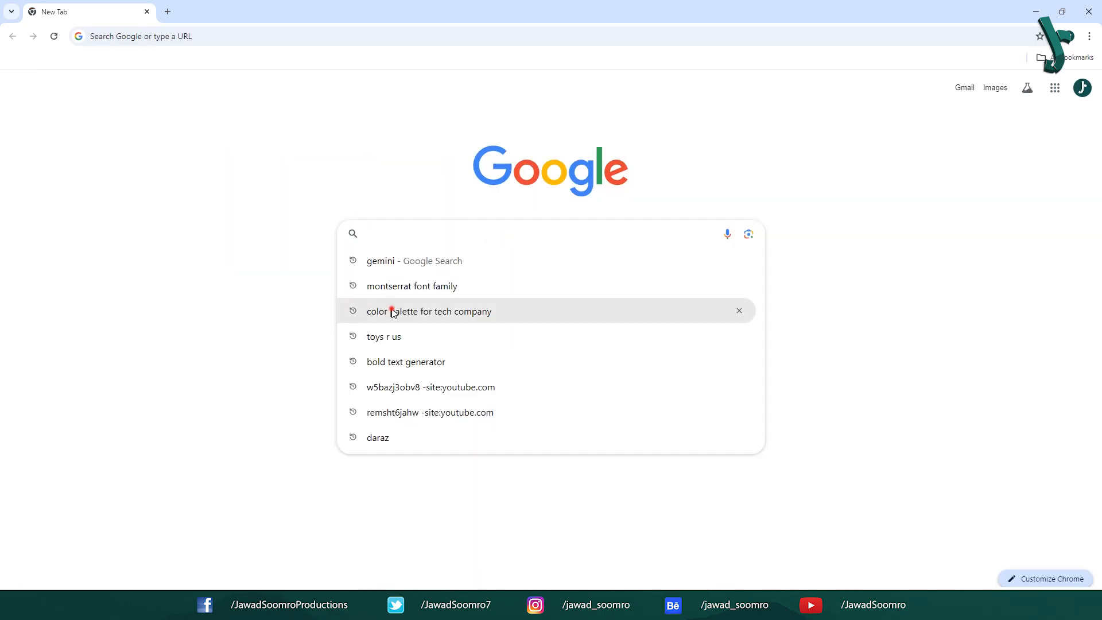
{"action": "left_click", "coordinate": [393, 312]}
{"action": "left_click", "coordinate": [167, 108]}
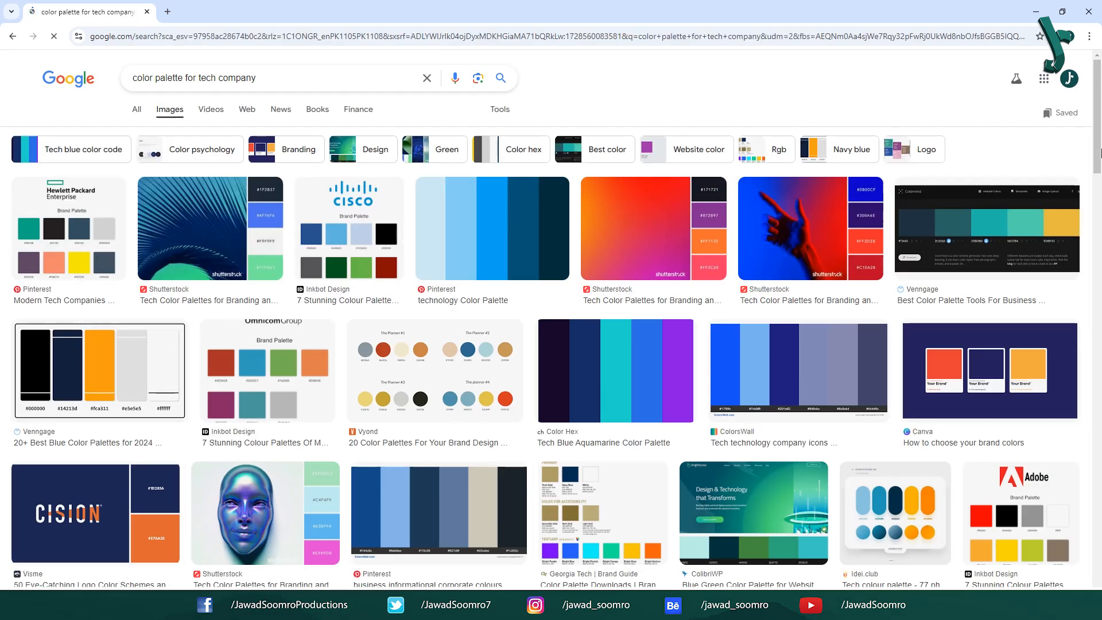
- Open the Technology Blues Color Scheme image from the results and save it
{"action": "scroll", "coordinate": [517, 345], "scroll_direction": "down", "scroll_amount": 4}
{"action": "left_click", "coordinate": [504, 462]}
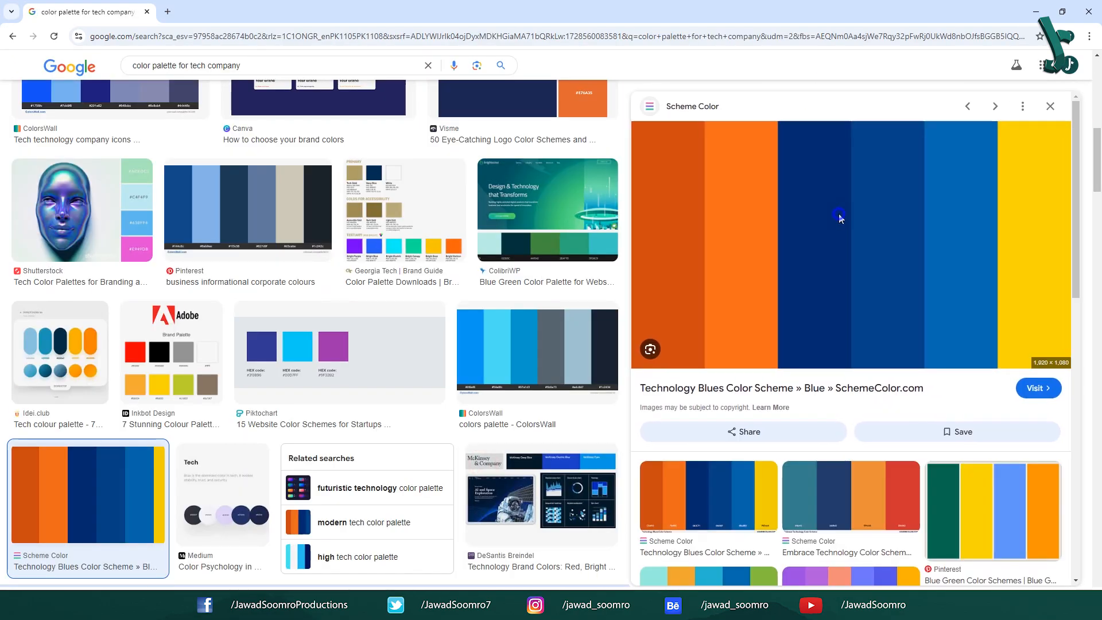
{"action": "right_click", "coordinate": [881, 217]}
{"action": "left_click", "coordinate": [967, 383]}
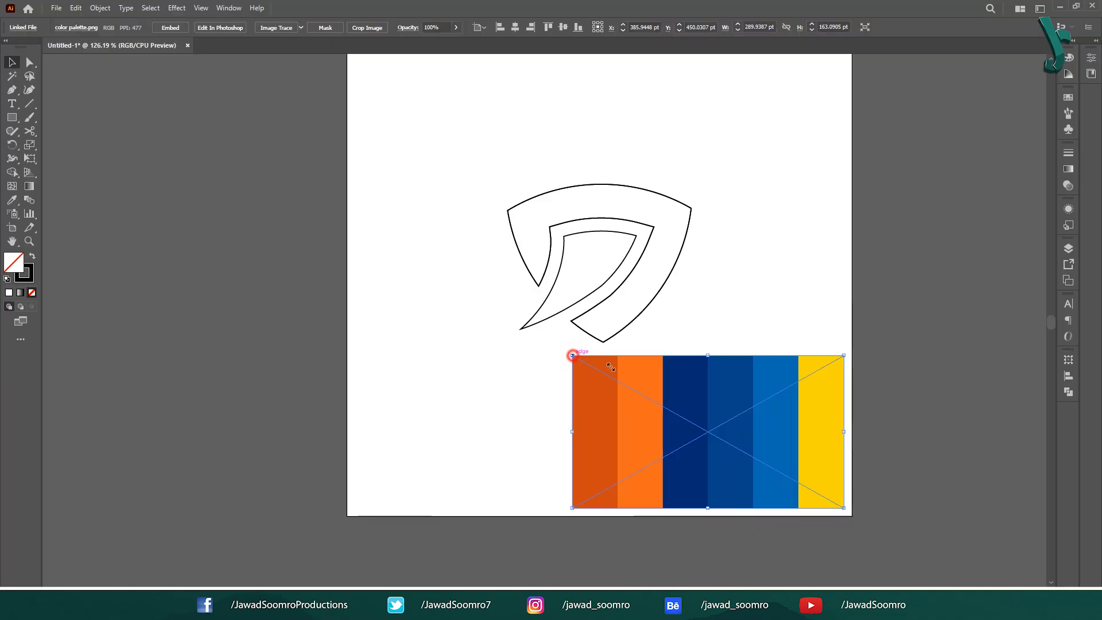
- Switch to Illustrator, shrink the placed palette in the artboard's lower-right corner, and stack three logo copies from the artboard's upper-left corner downward
{"action": "left_click_drag", "start_coordinate": [573, 355], "coordinate": [630, 386]}
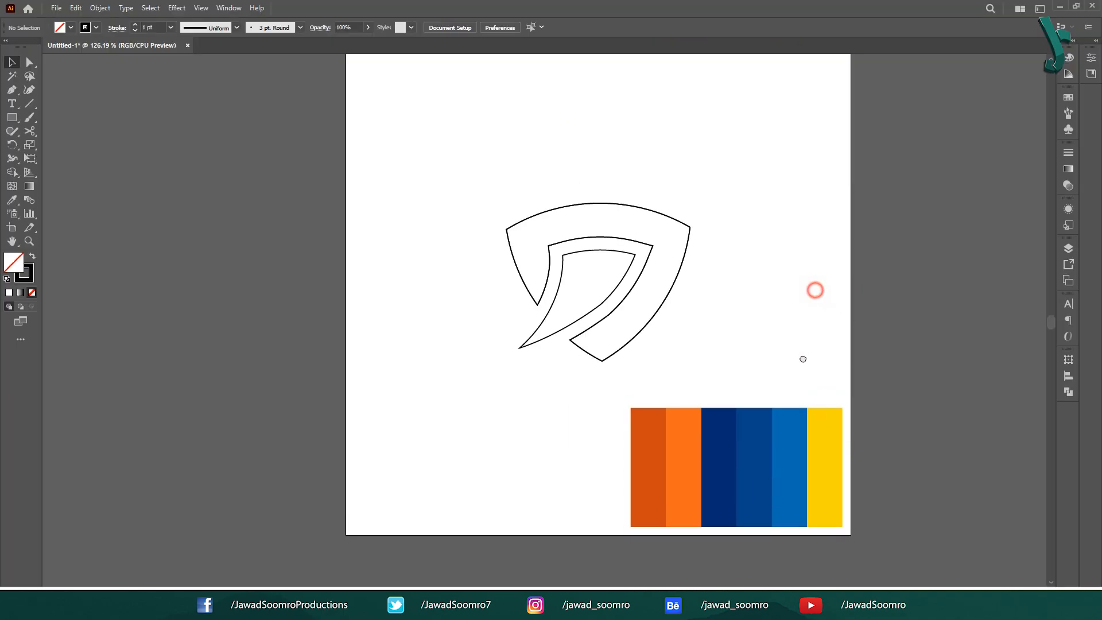
{"action": "left_click_drag", "start_coordinate": [551, 295], "coordinate": [411, 136]}
{"action": "left_click_drag", "start_coordinate": [411, 136], "coordinate": [410, 329], "text": "alt"}
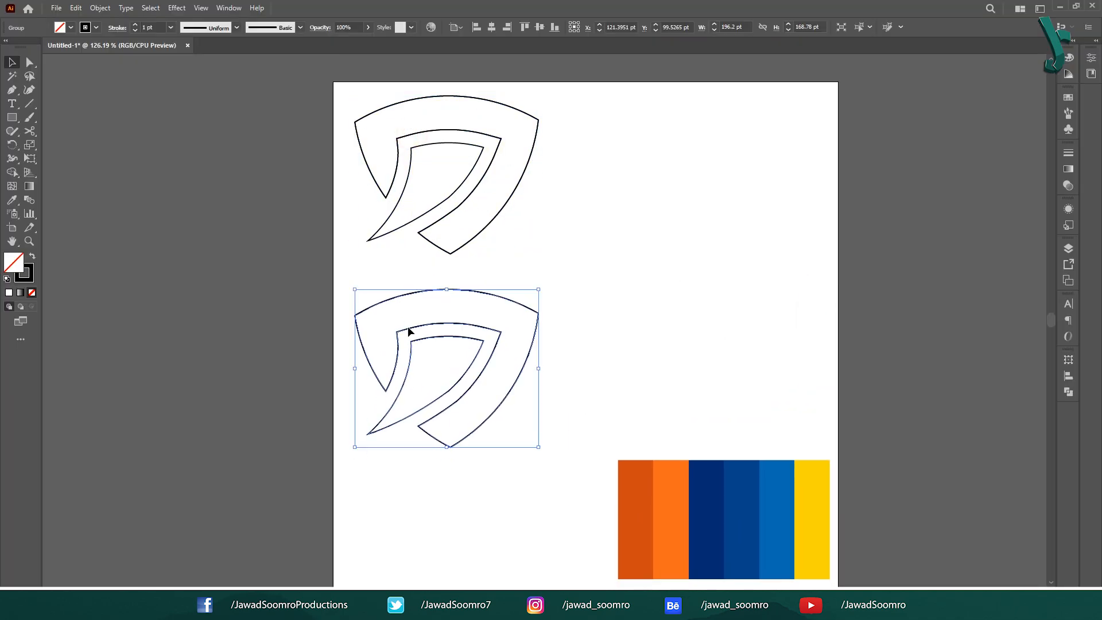
{"action": "key", "text": "ctrl+d"}
{"action": "left_click_drag", "start_coordinate": [649, 403], "coordinate": [649, 277]}
{"action": "key", "text": "ctrl+minus"}
- Scale the three stacked logos together to about 169 by 502 pt and reposition them within the artboard's left side
{"action": "left_click_drag", "start_coordinate": [635, 165], "coordinate": [570, 313]}
{"action": "key", "text": "ctrl+a"}
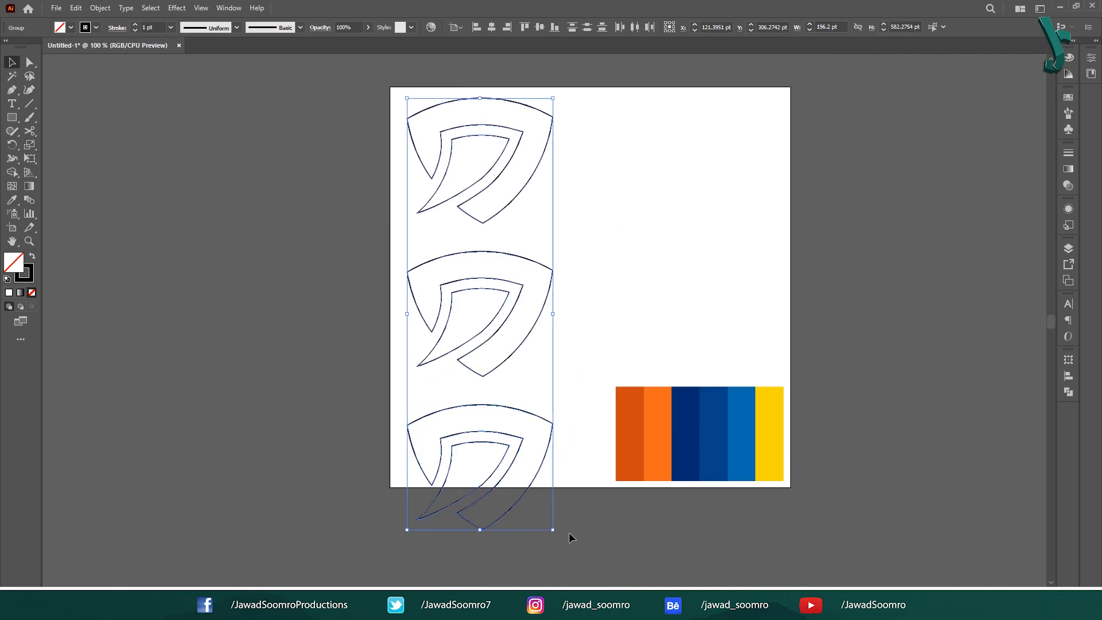
{"action": "left_click_drag", "start_coordinate": [553, 529], "coordinate": [533, 471], "text": "shift"}
{"action": "left_click_drag", "start_coordinate": [509, 173], "coordinate": [515, 177]}
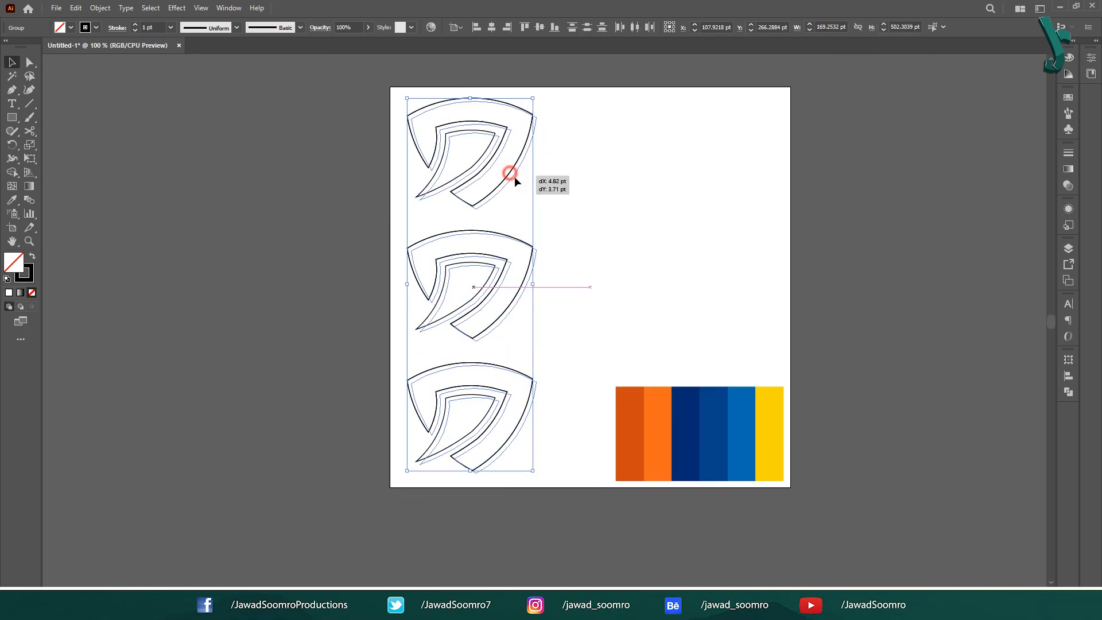
- Fill the top logo's outer shape with the palette's darkest blue and its inner shape with the dark orange, using the Eyedropper
{"action": "left_click", "coordinate": [519, 138]}
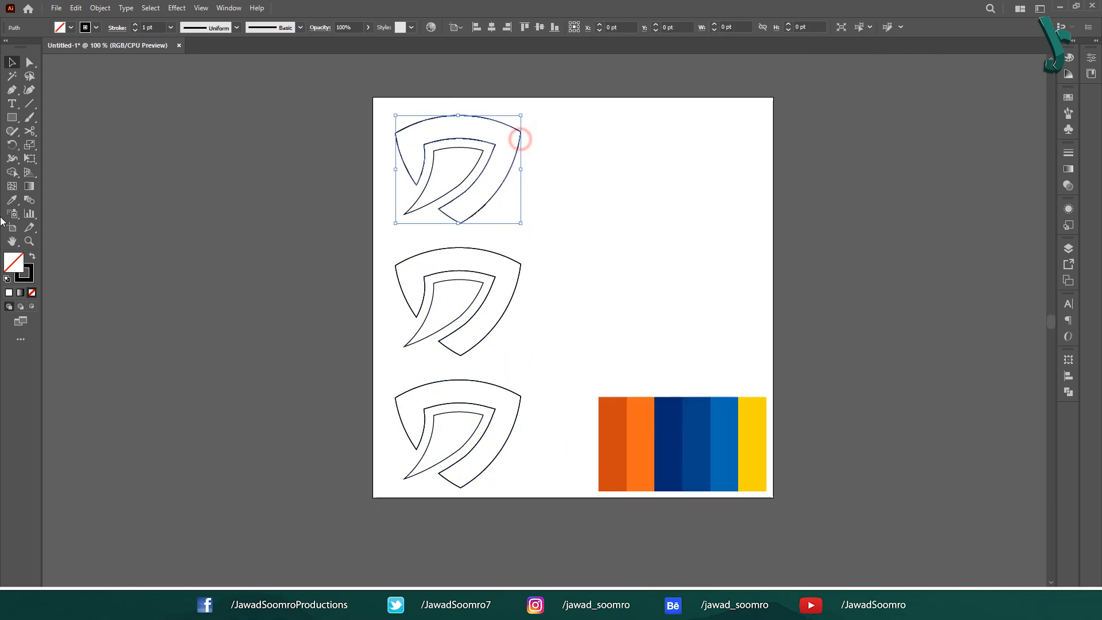
{"action": "left_click", "coordinate": [11, 199]}
{"action": "left_click", "coordinate": [674, 404]}
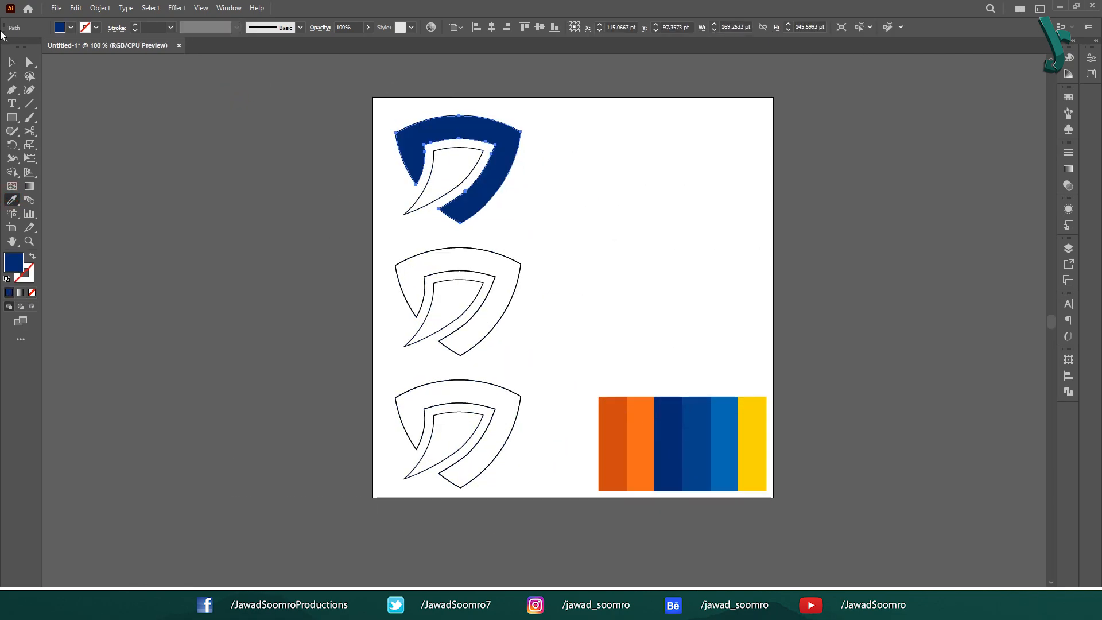
{"action": "key", "text": "v"}
{"action": "left_click", "coordinate": [445, 177]}
{"action": "left_click", "coordinate": [11, 201]}
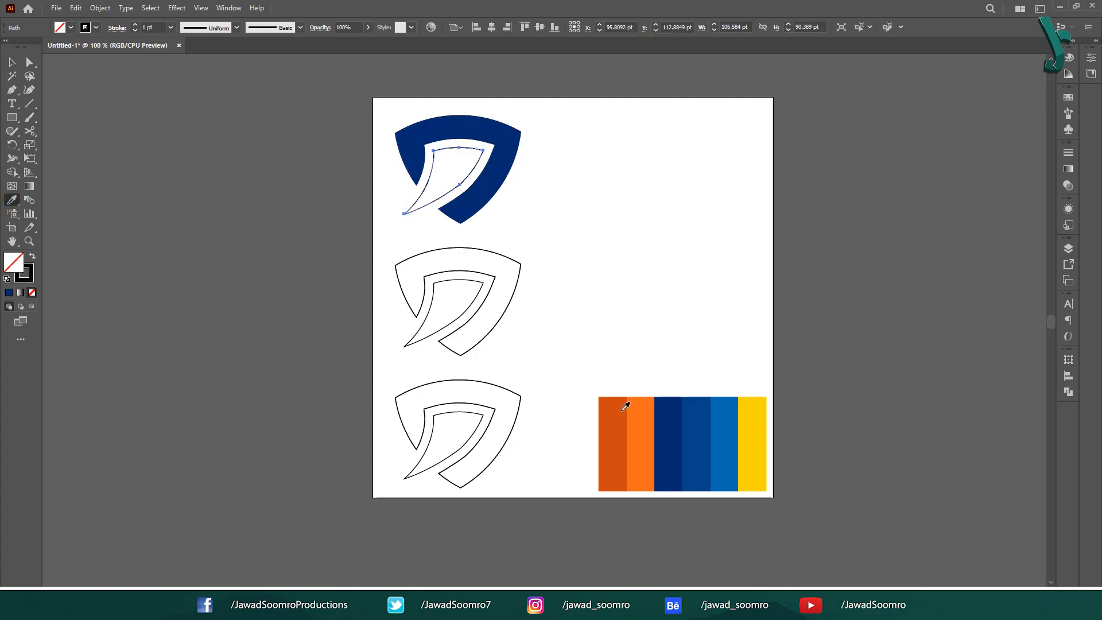
{"action": "left_click", "coordinate": [620, 410]}
- Group the top logo's blue outer shape and orange inner shape, and clear the selection
{"action": "left_click", "coordinate": [11, 62]}
{"action": "left_click", "coordinate": [418, 177], "text": "shift"}
{"action": "right_click", "coordinate": [419, 178]}
{"action": "left_click", "coordinate": [478, 308]}
{"action": "left_click", "coordinate": [390, 245]}
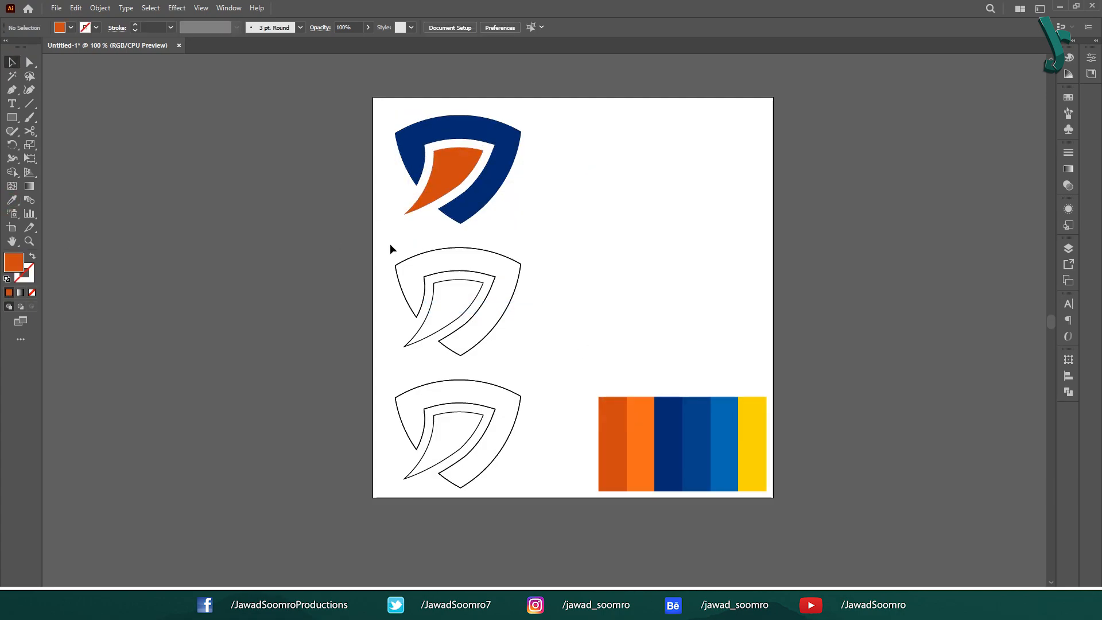
- Fill the middle logo's outer shape with the palette's lightest blue and its inner shape with the bright orange, using the Eyedropper
{"action": "left_click_drag", "start_coordinate": [409, 276], "coordinate": [409, 275]}
{"action": "key", "text": "i"}
{"action": "left_click", "coordinate": [715, 408]}
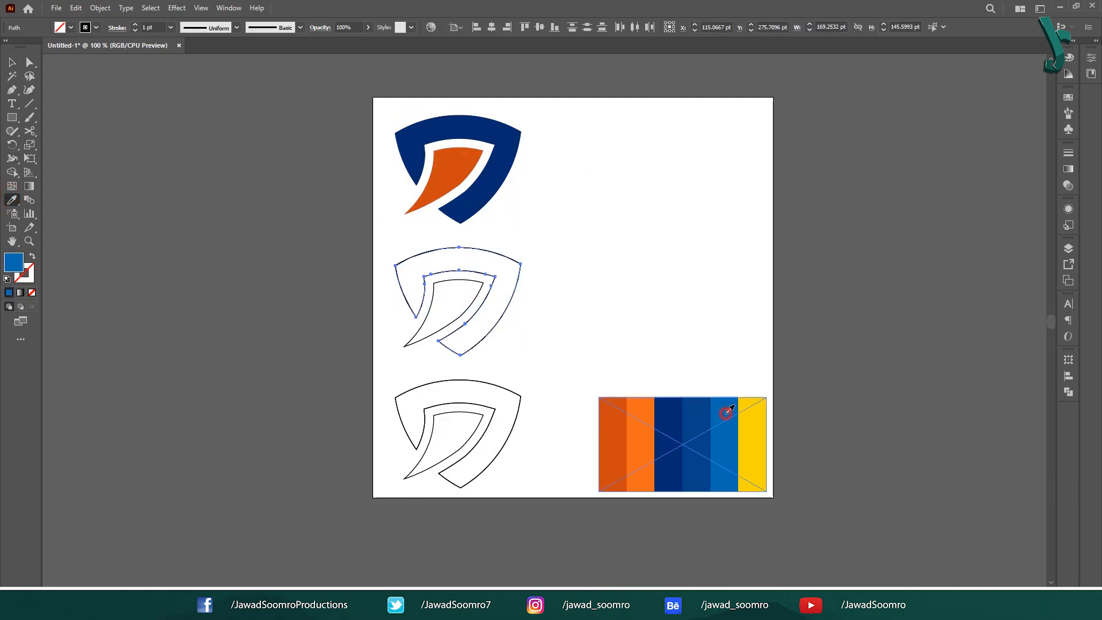
{"action": "left_click", "coordinate": [11, 64]}
{"action": "left_click", "coordinate": [431, 327]}
{"action": "key", "text": "i"}
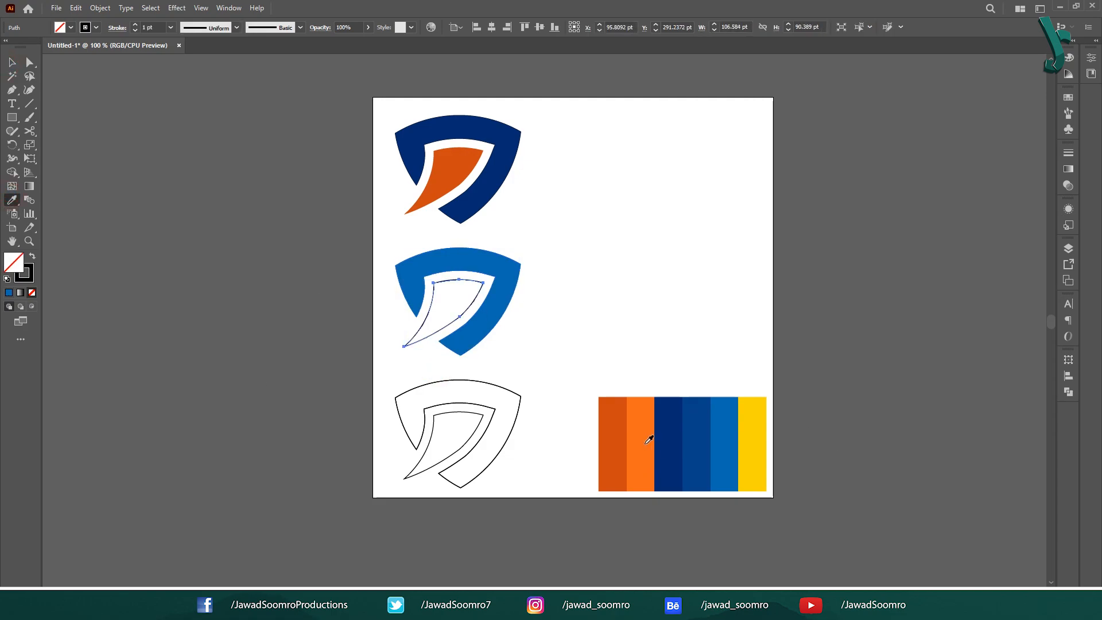
{"action": "left_click", "coordinate": [651, 437]}
{"action": "left_click", "coordinate": [12, 62]}
{"action": "left_click", "coordinate": [670, 317]}
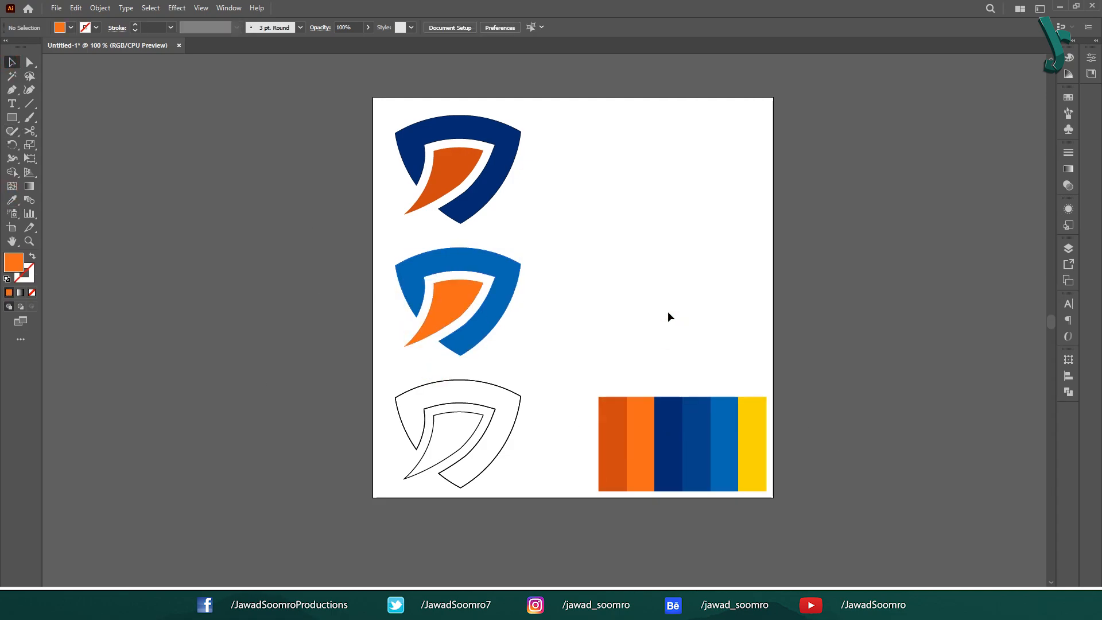
- Fill the lowest logo's outer shape with the palette's dark orange and its inner shape with the medium blue, using the Eyedropper
{"action": "left_click", "coordinate": [392, 396]}
{"action": "key", "text": "i"}
{"action": "left_click", "coordinate": [612, 418]}
{"action": "left_click", "coordinate": [12, 63]}
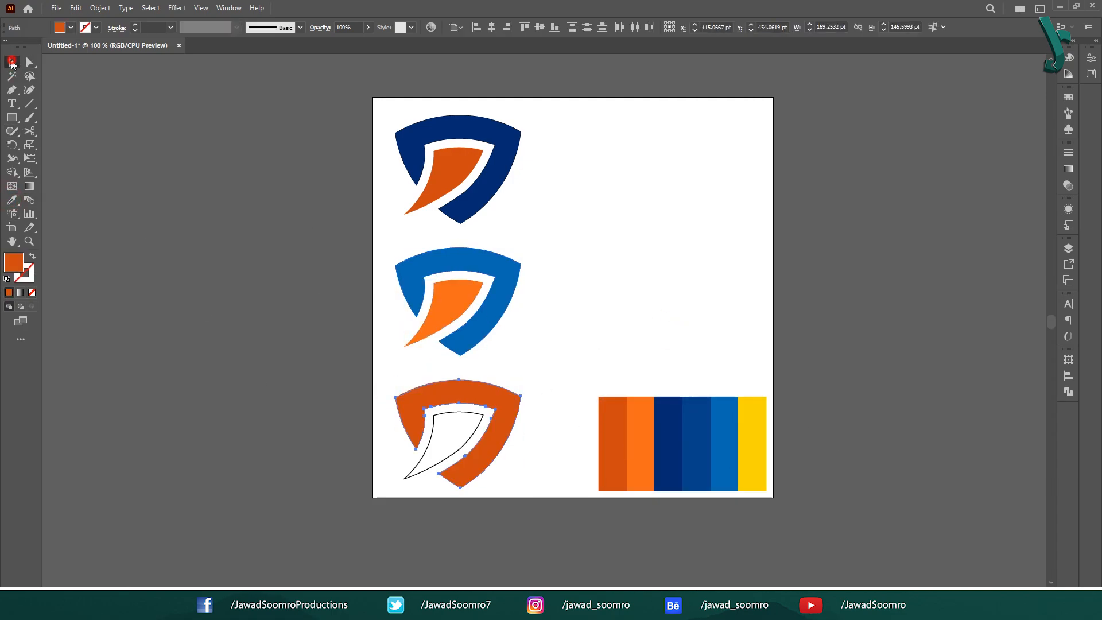
{"action": "left_click", "coordinate": [471, 418]}
{"action": "key", "text": "i"}
{"action": "left_click", "coordinate": [696, 428]}
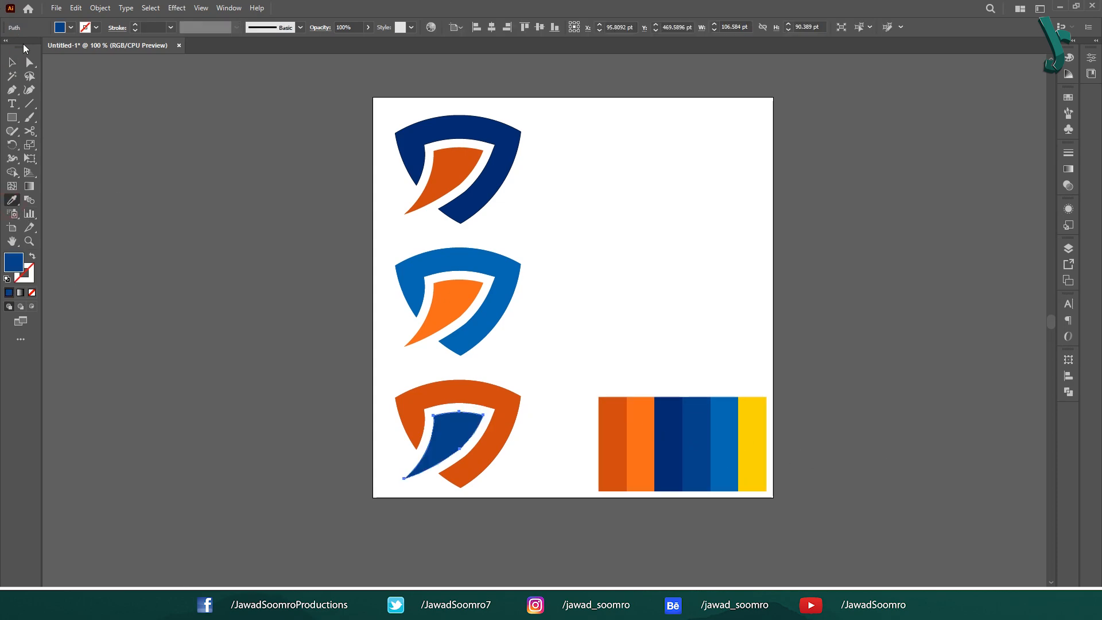
{"action": "left_click", "coordinate": [11, 62]}
{"action": "left_click", "coordinate": [782, 300]}
- Group the outer and inner shapes of the lowest logo, and likewise group those of the middle logo
{"action": "left_click_drag", "start_coordinate": [373, 382], "coordinate": [442, 427]}
{"action": "right_click", "coordinate": [442, 426]}
{"action": "left_click", "coordinate": [517, 241]}
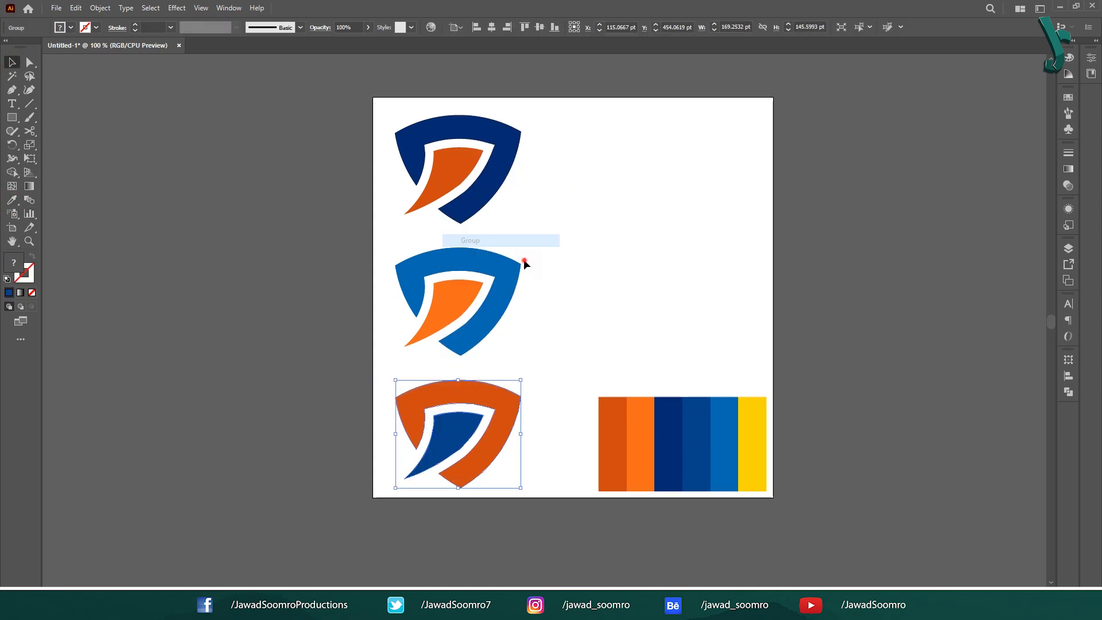
{"action": "left_click_drag", "start_coordinate": [524, 261], "coordinate": [431, 287]}
{"action": "right_click", "coordinate": [431, 288]}
{"action": "left_click", "coordinate": [476, 413]}
{"action": "left_click", "coordinate": [673, 322]}
- Delete the placed colour palette and the two lower logos, keeping only the dark blue and orange one
{"action": "left_click", "coordinate": [618, 441]}
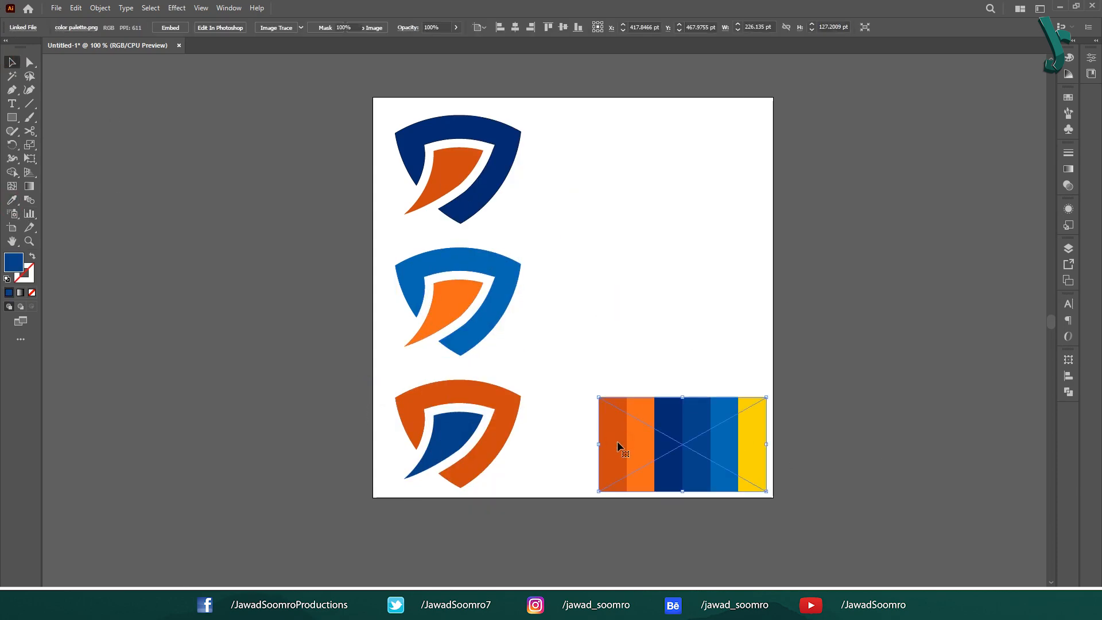
{"action": "key", "text": "Delete"}
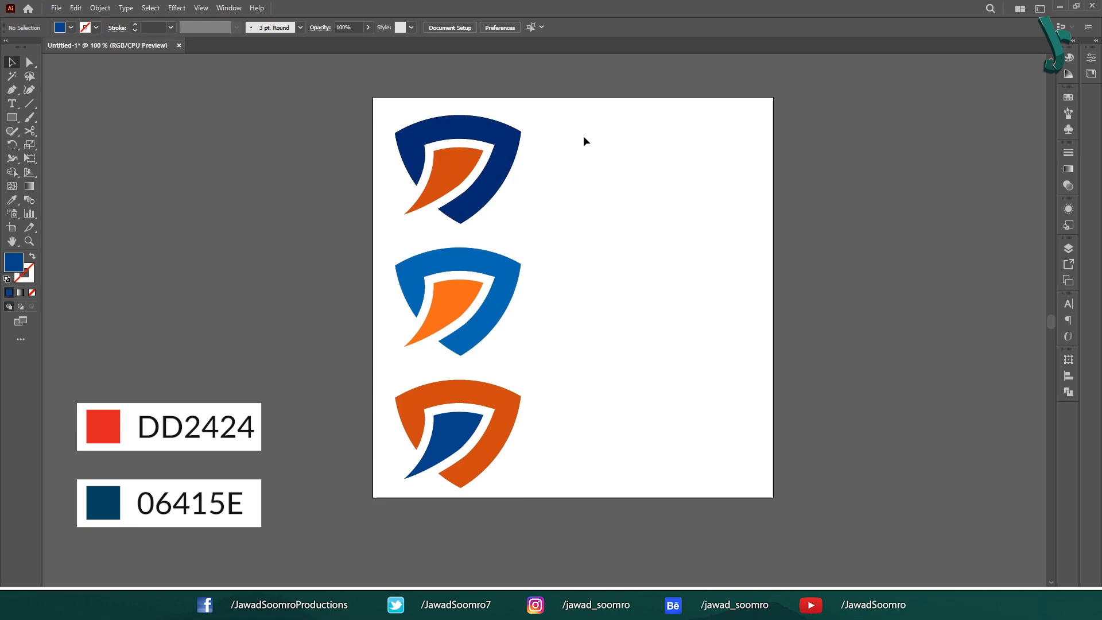
{"action": "left_click_drag", "start_coordinate": [580, 248], "coordinate": [396, 488]}
{"action": "key", "text": "Delete"}
- Move the remaining logo to the middle of the artboard and enlarge it proportionally to about 203 by 175 pt
{"action": "left_click_drag", "start_coordinate": [570, 144], "coordinate": [402, 190]}
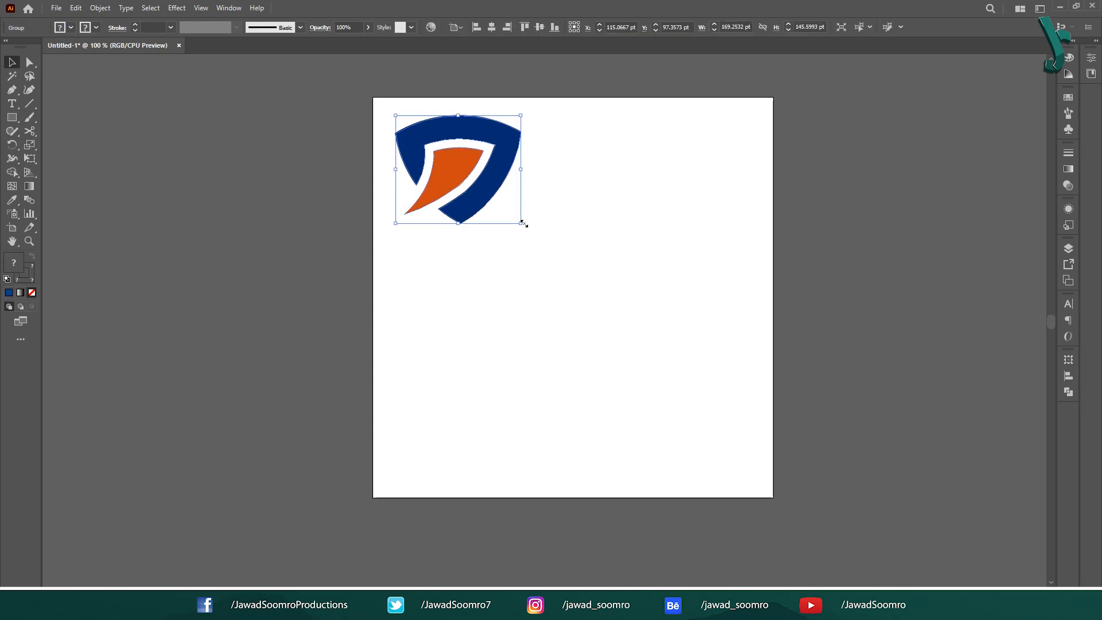
{"action": "left_click_drag", "start_coordinate": [471, 169], "coordinate": [546, 288]}
{"action": "left_click_drag", "start_coordinate": [599, 344], "coordinate": [622, 365]}
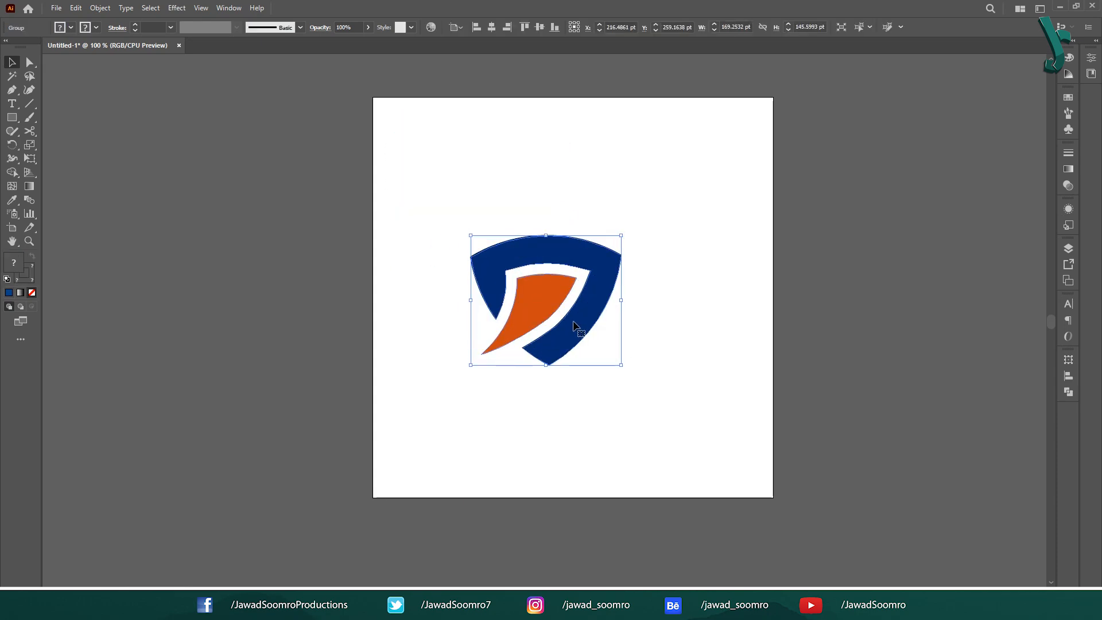
{"action": "left_click_drag", "start_coordinate": [576, 326], "coordinate": [591, 321]}
{"action": "left_click", "coordinate": [574, 391]}
- Set the fill of the logo's outer shape to hex colour 06415E inside the group
{"action": "double_click", "coordinate": [510, 254]}
{"action": "left_click", "coordinate": [510, 254]}
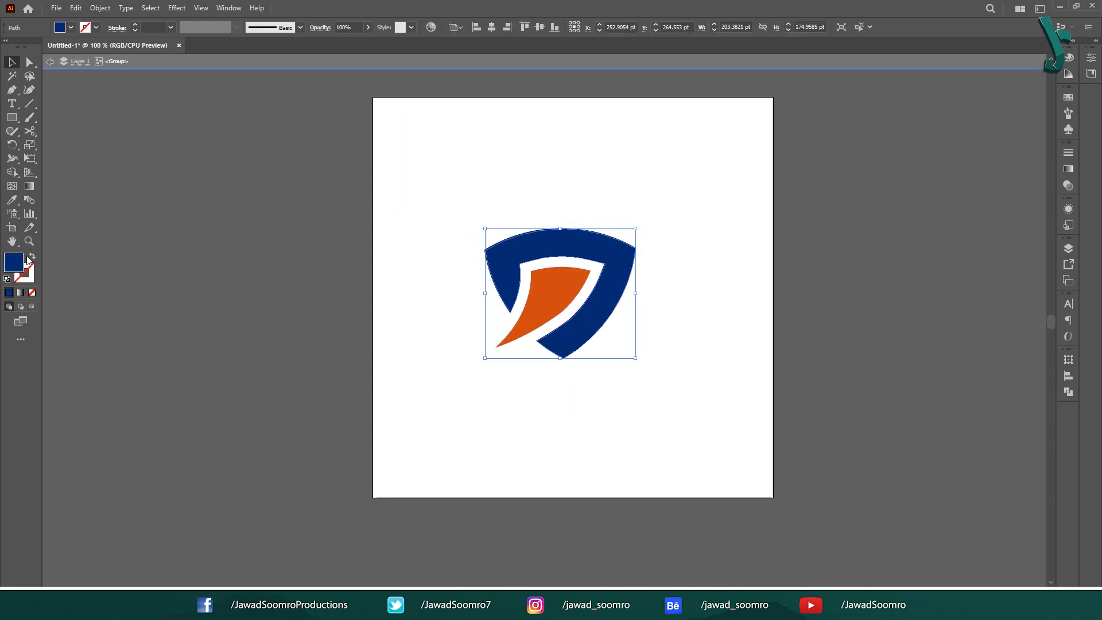
{"action": "double_click", "coordinate": [18, 264]}
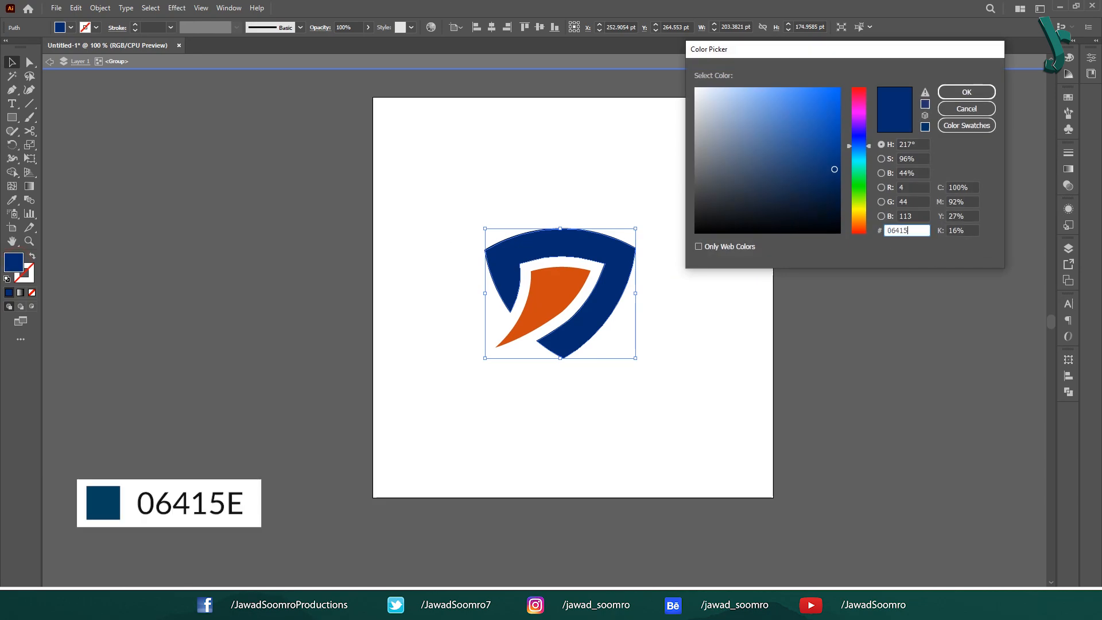
{"action": "left_click", "coordinate": [967, 93]}
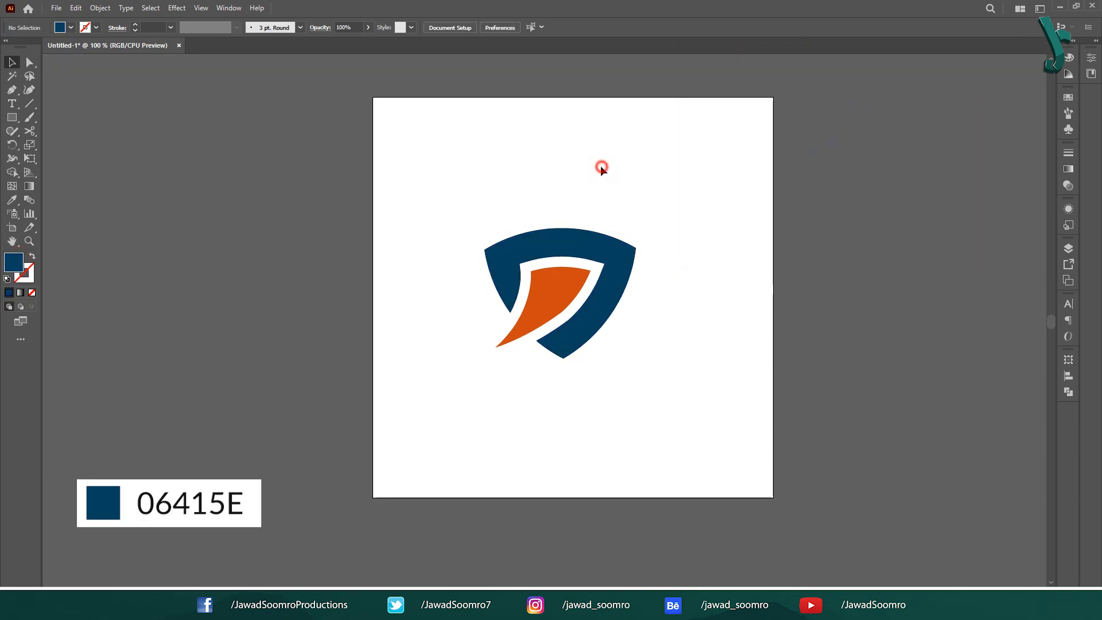
- Set the fill of the logo's inner shape to hex colour DD2424
{"action": "left_click", "coordinate": [539, 301]}
{"action": "double_click", "coordinate": [14, 262]}
{"action": "type", "text": "dd2424"}
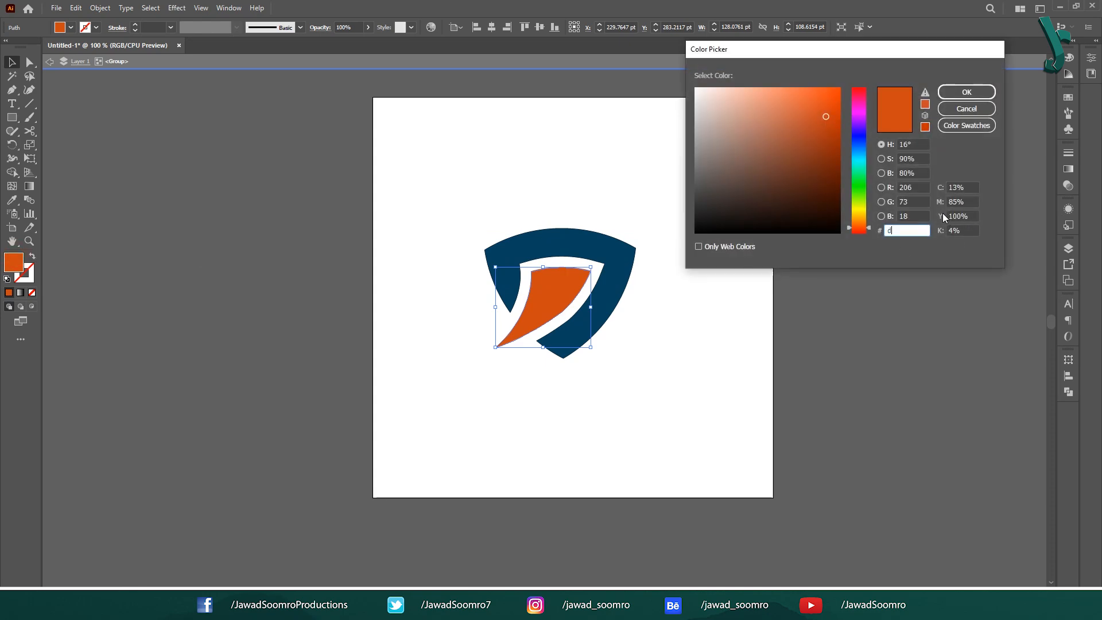
{"action": "left_click", "coordinate": [963, 93]}
- Move the recoloured logo to the artboard's upper-left area and shrink it proportionally to make room for text beside it
{"action": "left_click_drag", "start_coordinate": [546, 296], "coordinate": [457, 194]}
{"action": "left_click", "coordinate": [581, 233]}
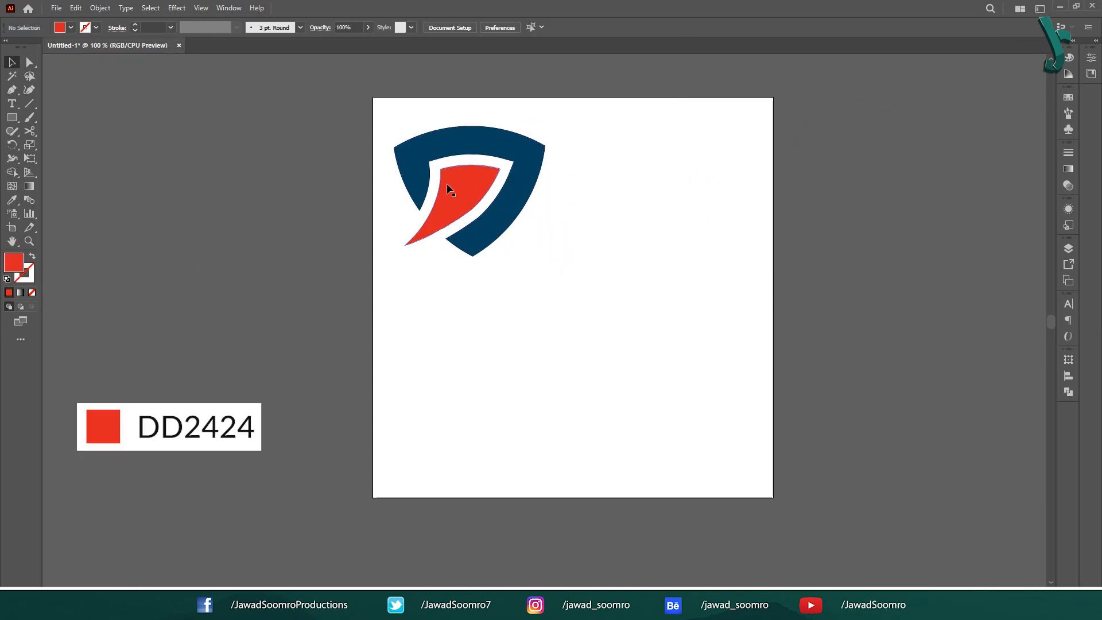
{"action": "left_click", "coordinate": [505, 205]}
{"action": "left_click_drag", "start_coordinate": [545, 256], "coordinate": [516, 230]}
{"action": "left_click_drag", "start_coordinate": [462, 185], "coordinate": [467, 215]}
{"action": "left_click", "coordinate": [208, 62]}
- Create an area text frame beside the logo with the placeholder "TEXT" at 60 pt
{"action": "left_click", "coordinate": [13, 104]}
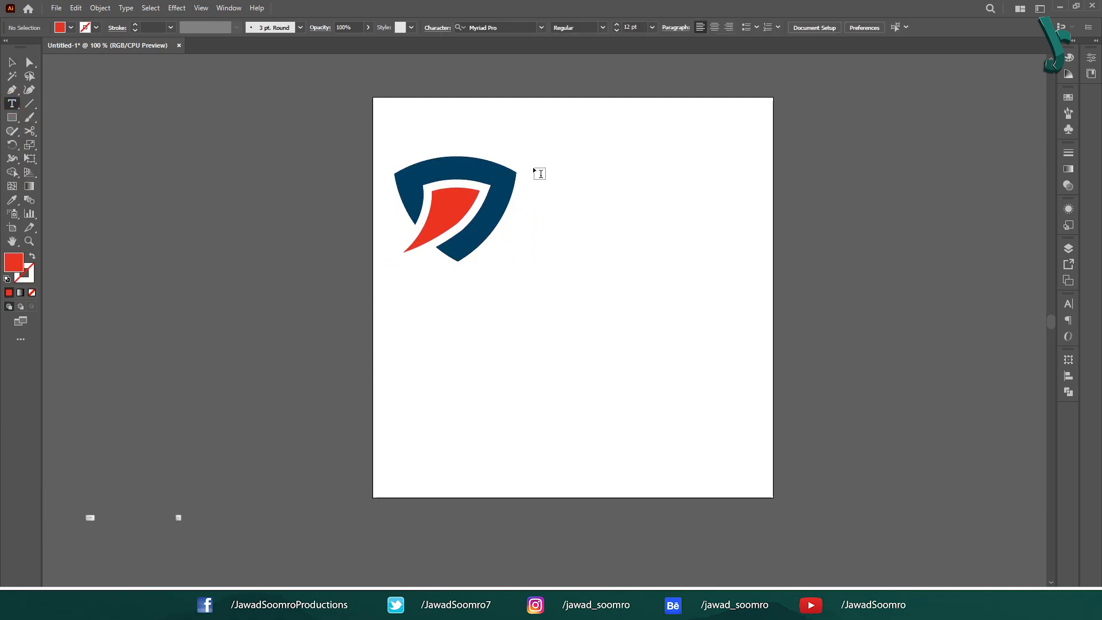
{"action": "left_click_drag", "start_coordinate": [744, 219], "coordinate": [741, 213]}
{"action": "type", "text": "TEXT"}
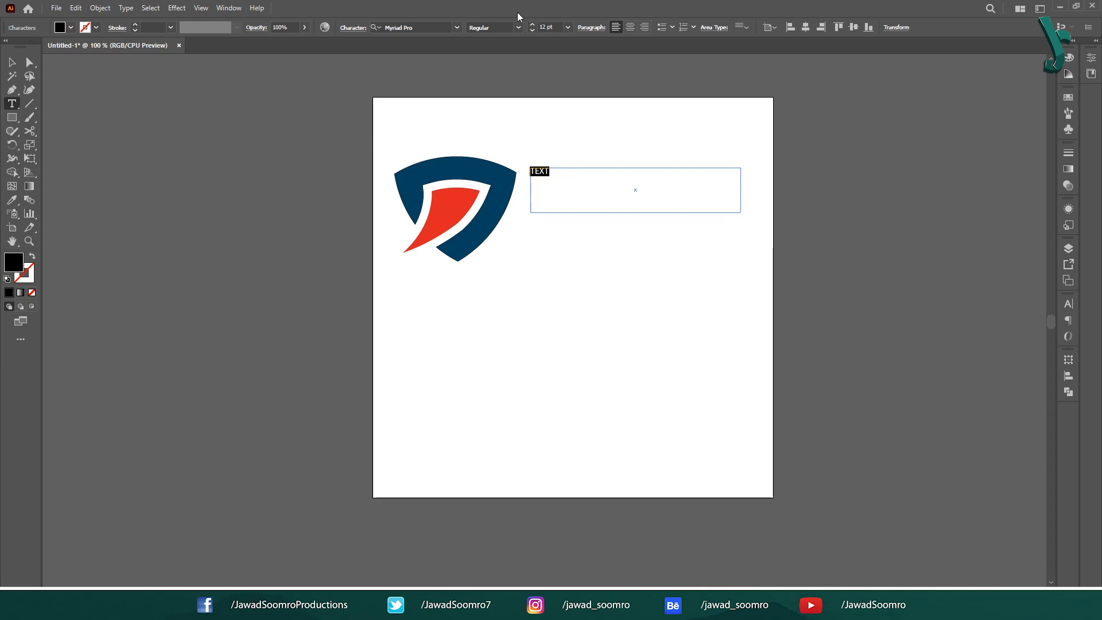
{"action": "left_click", "coordinate": [568, 27]}
{"action": "left_click", "coordinate": [582, 220]}
{"action": "key", "text": "Escape"}
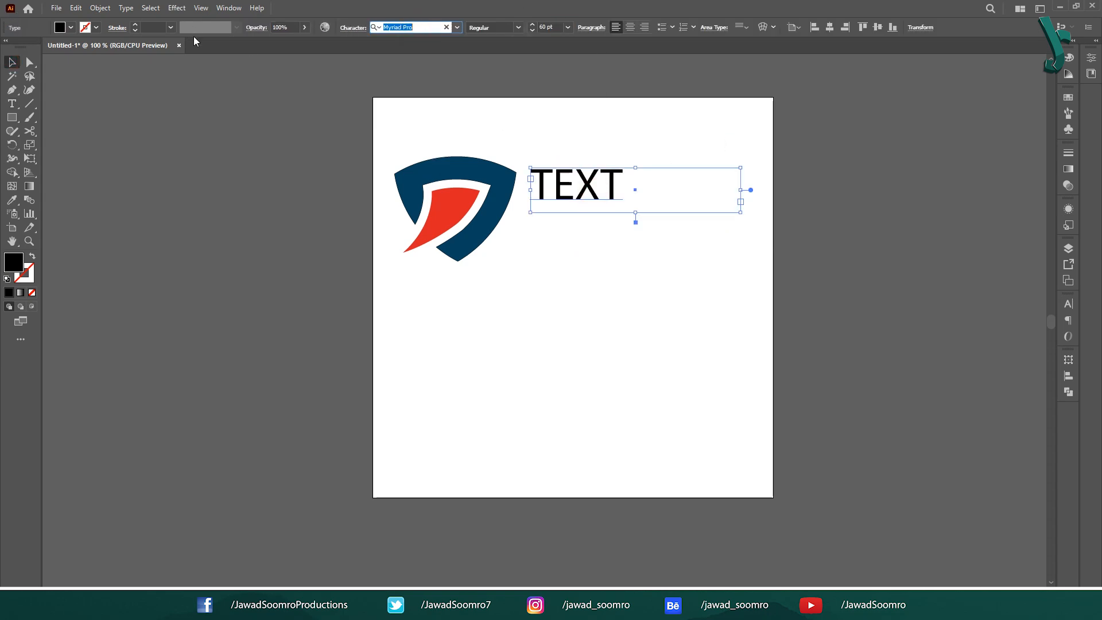
- Try Arial Black on the placeholder text, and set its font to Impact
{"action": "type", "text": "arial"}
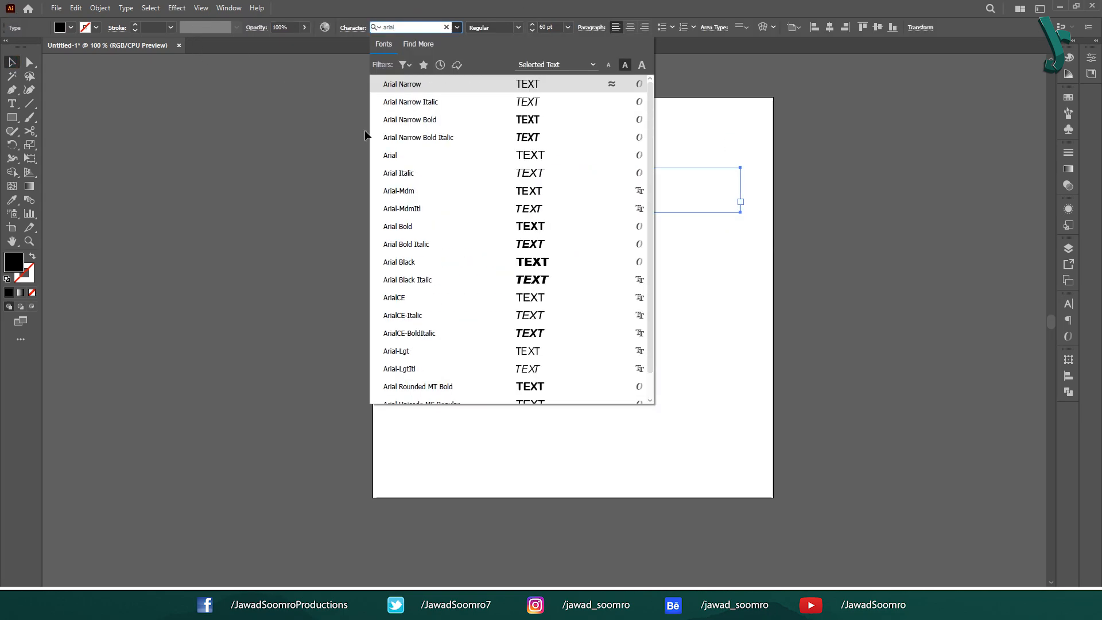
{"action": "left_click", "coordinate": [433, 260]}
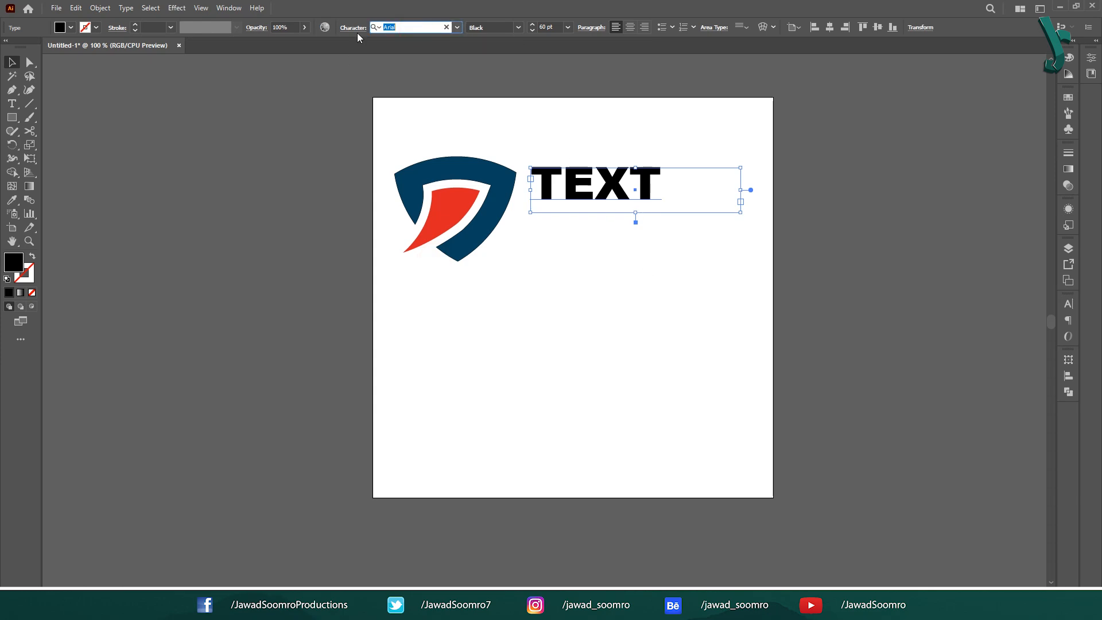
{"action": "type", "text": "impact"}
{"action": "left_click", "coordinate": [411, 87]}
- Replace the placeholder text with "BeakGuard", keep its size at 60 pt, and nudge it slightly down
{"action": "double_click", "coordinate": [625, 177]}
{"action": "key", "text": "ctrl+a"}
{"action": "type", "text": "Bea"}
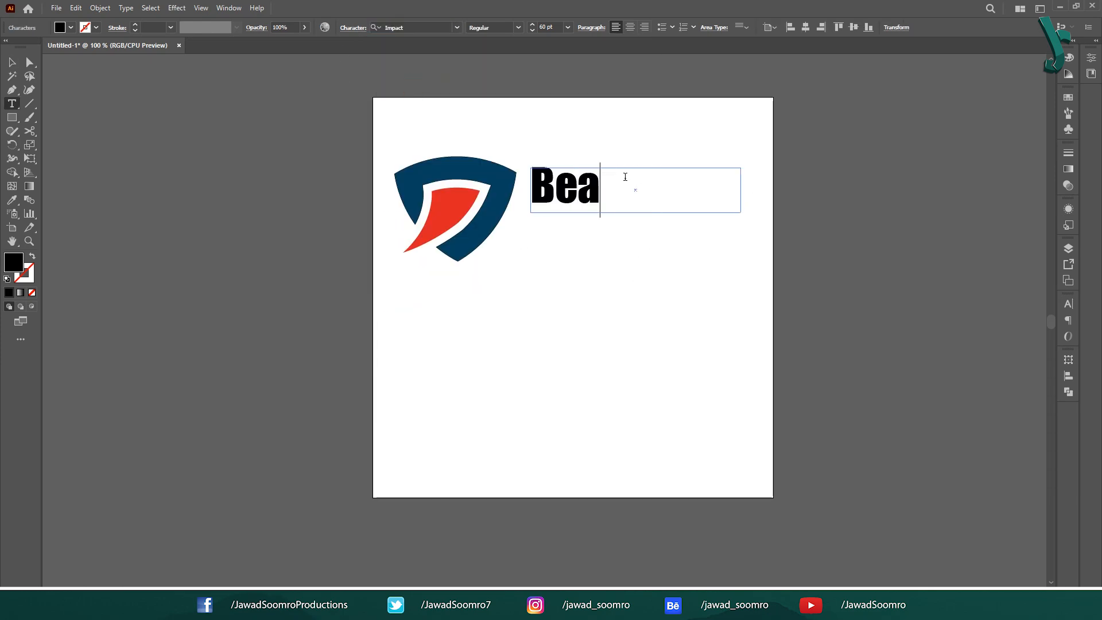
{"action": "key", "text": "Escape"}
{"action": "left_click", "coordinate": [567, 27]}
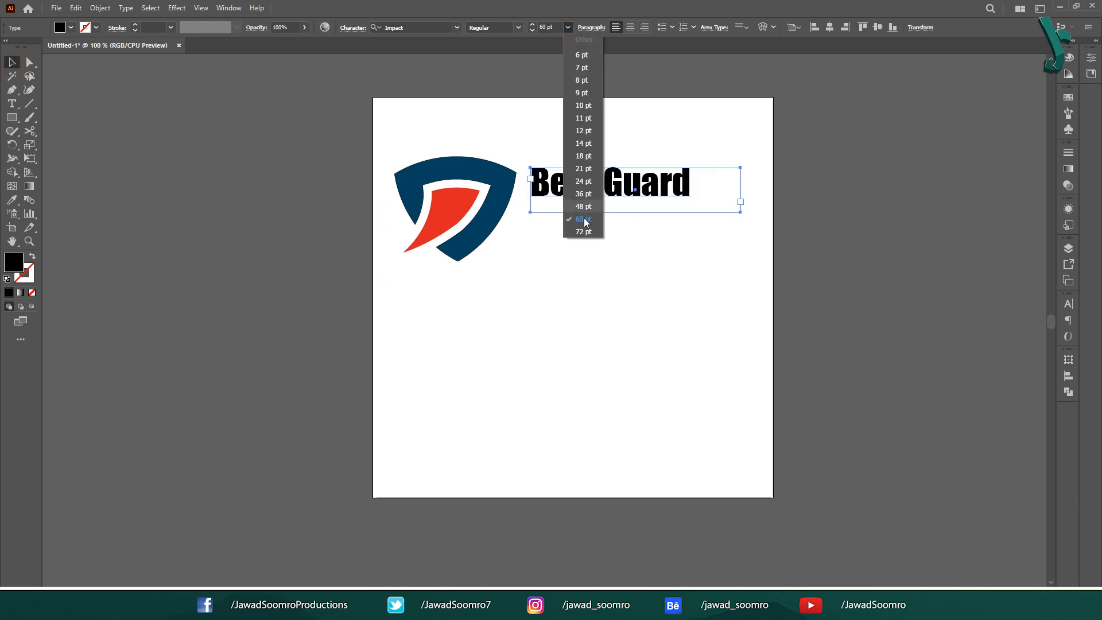
{"action": "left_click", "coordinate": [702, 238]}
{"action": "left_click_drag", "start_coordinate": [576, 201], "coordinate": [576, 204]}
{"action": "left_click", "coordinate": [569, 277]}
- Add the tagline "GUARDING YOUR INTERESTS" below the wordmark in Milford Regular at 16 pt with tracking 200
{"action": "left_click", "coordinate": [12, 103]}
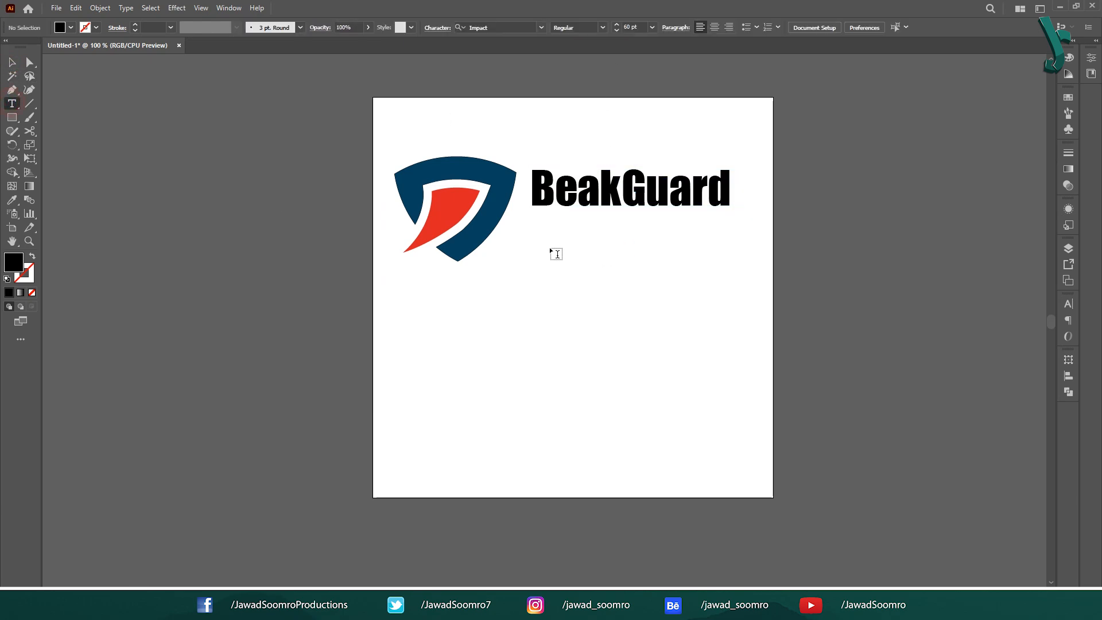
{"action": "left_click_drag", "start_coordinate": [769, 263], "coordinate": [747, 253]}
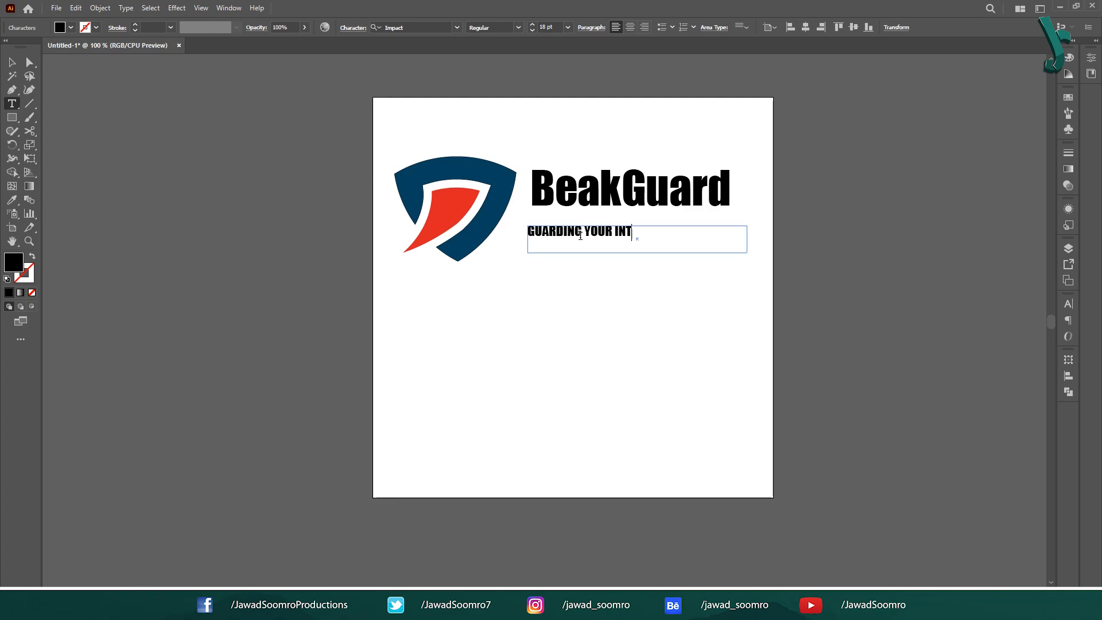
{"action": "key", "text": "ctrl+a"}
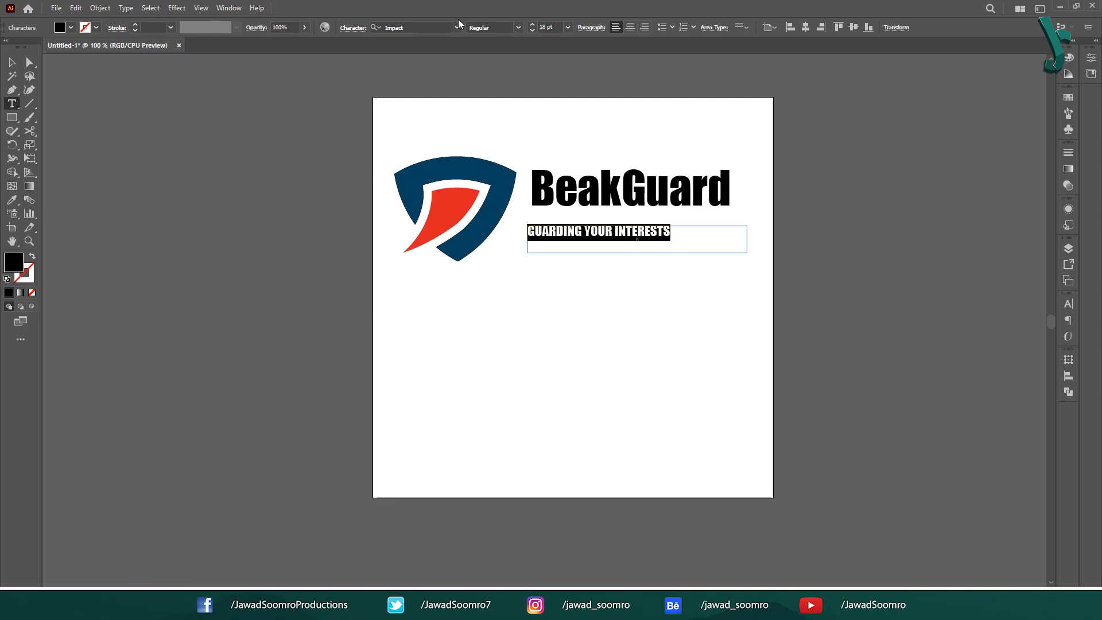
{"action": "type", "text": "MILFO"}
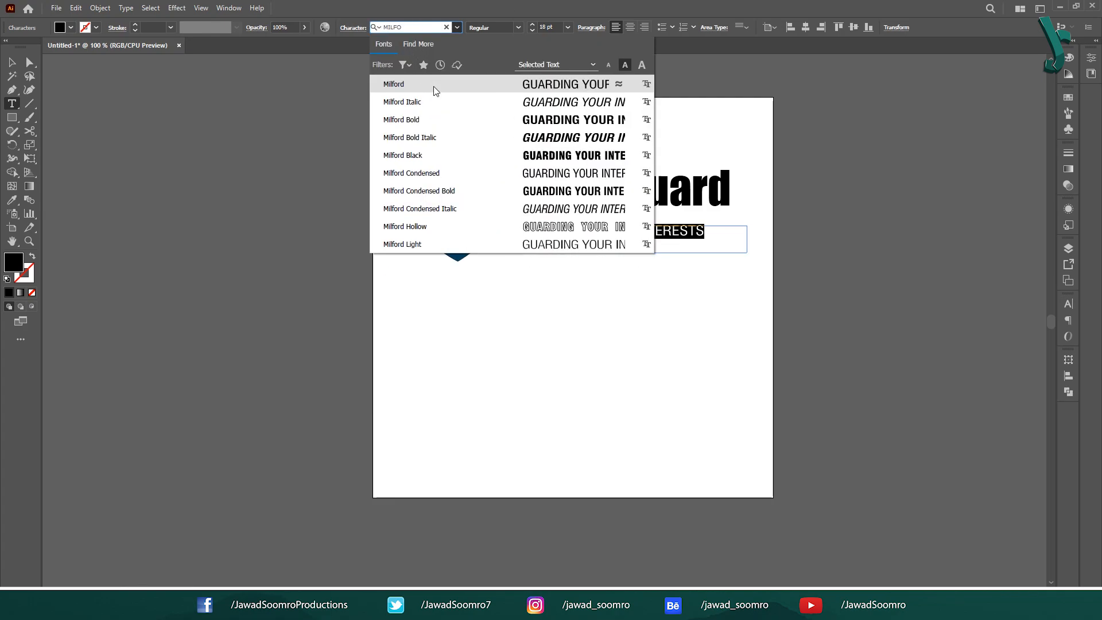
{"action": "left_click", "coordinate": [435, 91]}
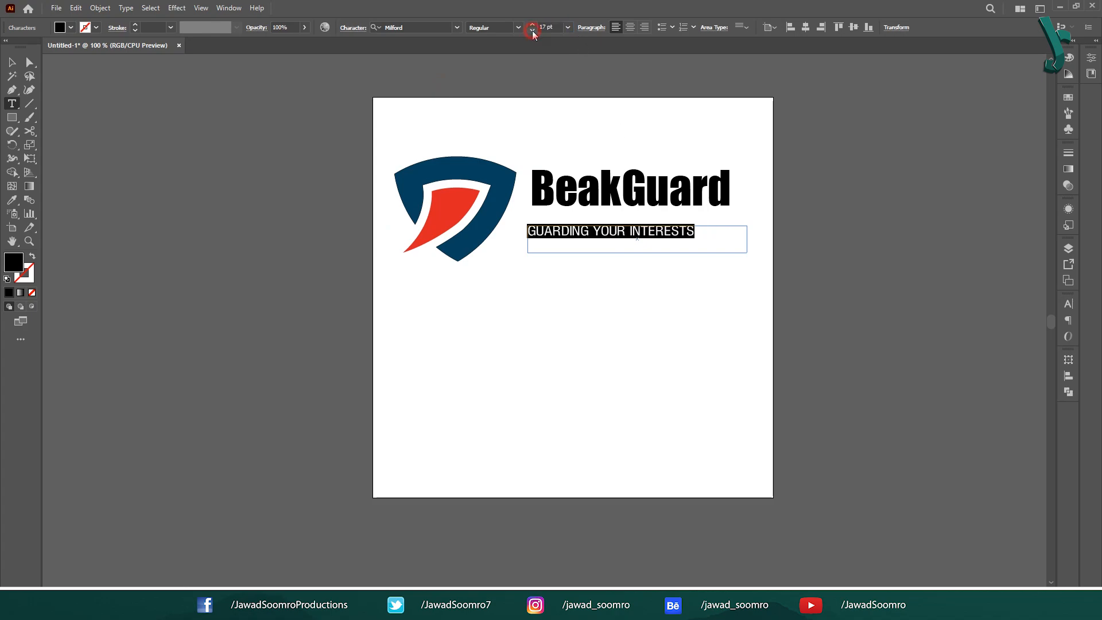
{"action": "left_click", "coordinate": [1069, 305]}
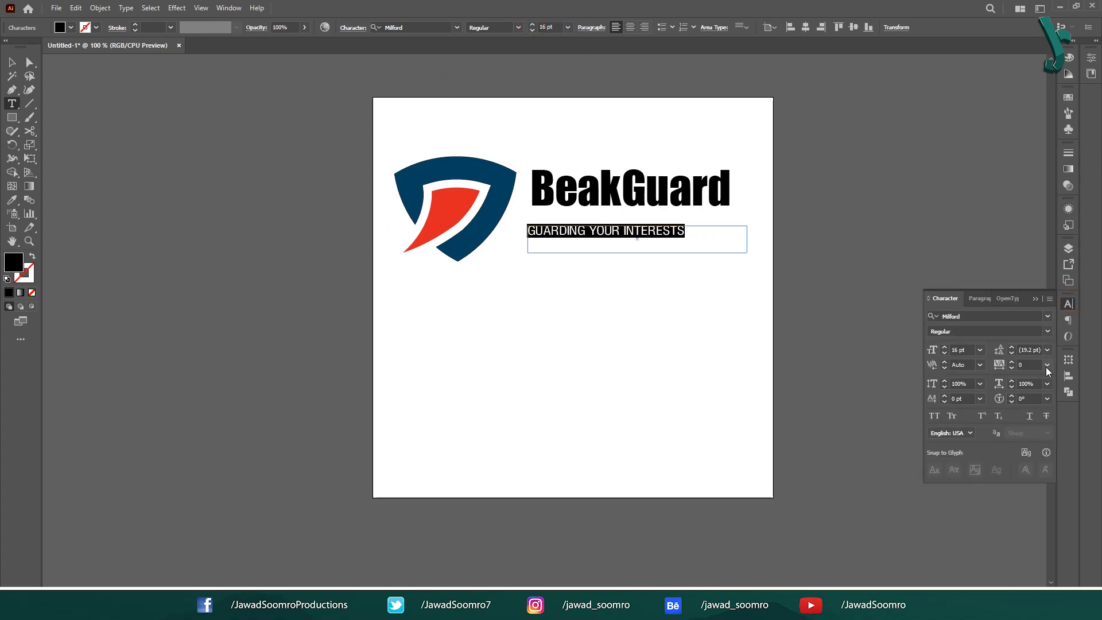
{"action": "left_click", "coordinate": [1047, 365]}
- Colour "Beak" with the logo's red and "Guard" with its dark blue, using the Eyedropper
{"action": "left_click_drag", "start_coordinate": [622, 190], "coordinate": [532, 190]}
{"action": "left_click", "coordinate": [11, 200]}
{"action": "left_click", "coordinate": [451, 210]}
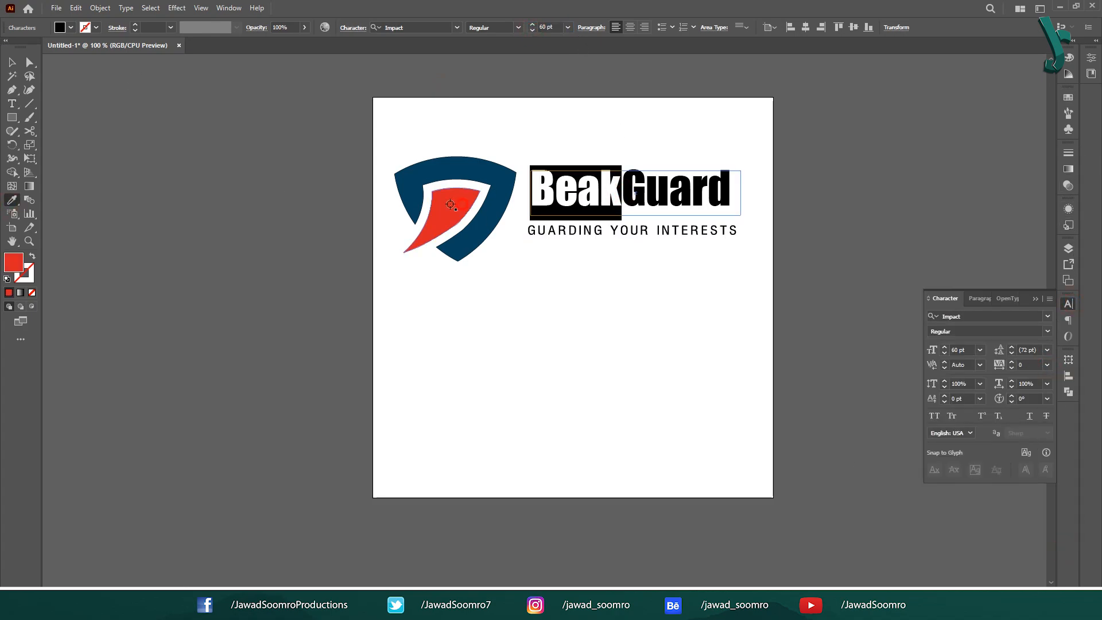
{"action": "left_click", "coordinate": [11, 103]}
{"action": "left_click_drag", "start_coordinate": [730, 189], "coordinate": [622, 189]}
{"action": "left_click", "coordinate": [11, 200]}
{"action": "left_click", "coordinate": [411, 200]}
{"action": "left_click", "coordinate": [12, 62]}
{"action": "left_click", "coordinate": [650, 146]}
- Convert the wordmark and tagline to outlines, and align and scale the tagline to the wordmark's width
{"action": "right_click", "coordinate": [667, 194]}
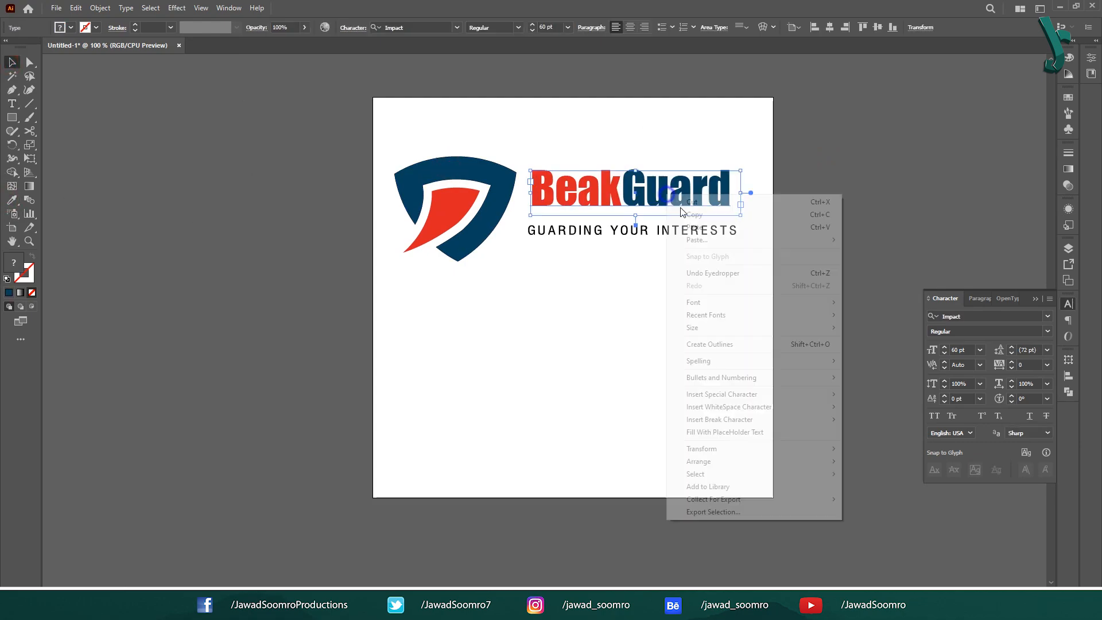
{"action": "left_click", "coordinate": [702, 345]}
{"action": "left_click", "coordinate": [635, 232]}
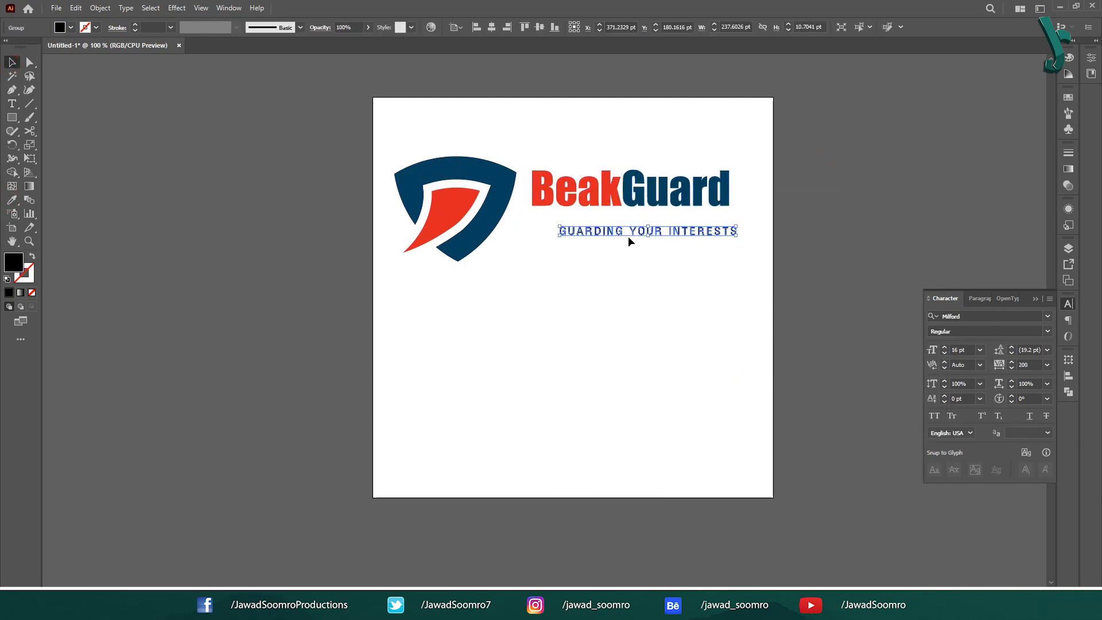
{"action": "left_click_drag", "start_coordinate": [591, 232], "coordinate": [563, 221]}
{"action": "left_click_drag", "start_coordinate": [709, 222], "coordinate": [730, 230]}
- Shrink the shield to about 122 by 105 pt and arrange it with the wordmark and tagline across the artboard's upper half
{"action": "left_click_drag", "start_coordinate": [674, 281], "coordinate": [599, 204]}
{"action": "left_click", "coordinate": [600, 183], "text": "shift"}
{"action": "left_click", "coordinate": [499, 189]}
{"action": "left_click_drag", "start_coordinate": [517, 156], "coordinate": [488, 188]}
{"action": "left_click_drag", "start_coordinate": [459, 195], "coordinate": [477, 183]}
{"action": "left_click_drag", "start_coordinate": [496, 248], "coordinate": [501, 254]}
{"action": "left_click_drag", "start_coordinate": [597, 264], "coordinate": [632, 216]}
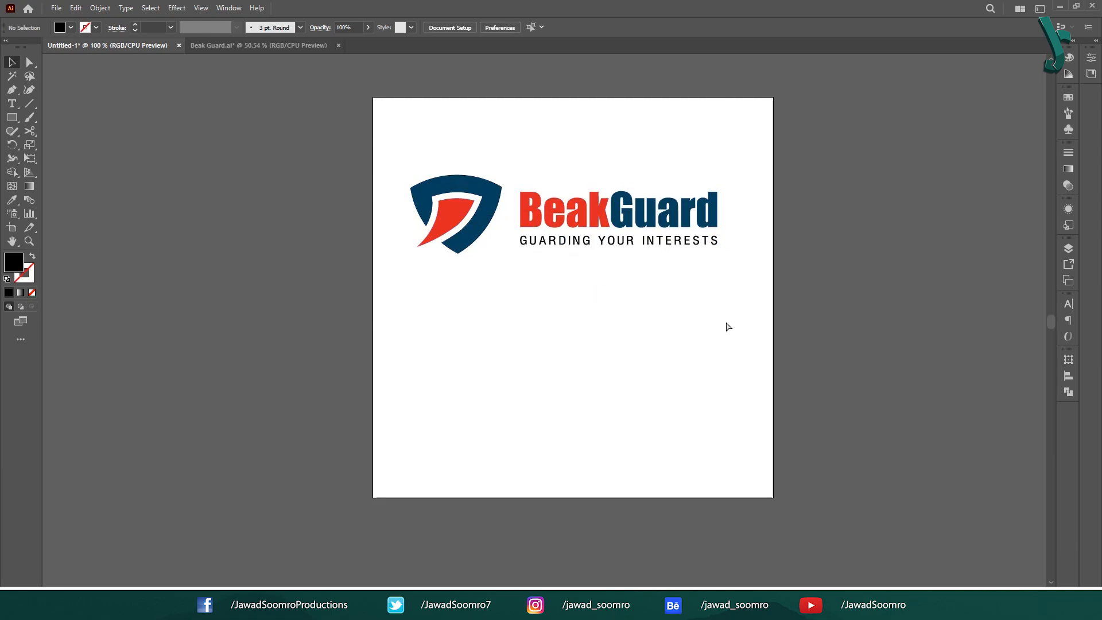
- Build a second version below from the alternative wordmark in Beak Guard.ai and a shield copy enlarged to about 140 by 121 pt
{"action": "key", "text": "ctrl+v"}
{"action": "left_click_drag", "start_coordinate": [560, 327], "coordinate": [647, 356]}
{"action": "left_click", "coordinate": [472, 221]}
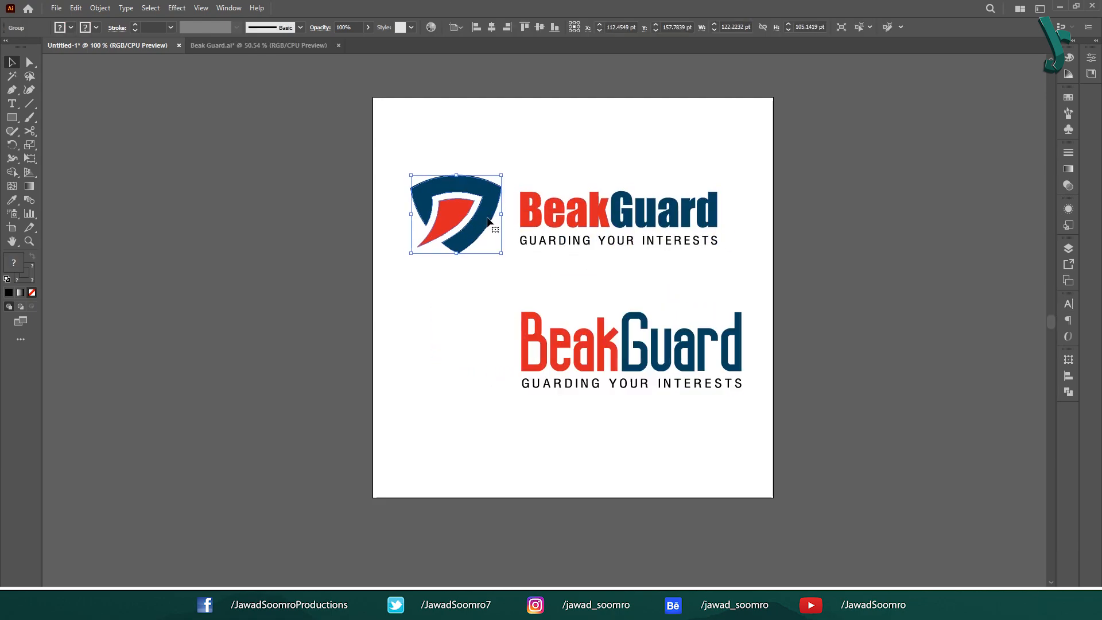
{"action": "left_click_drag", "start_coordinate": [472, 221], "coordinate": [472, 355]}
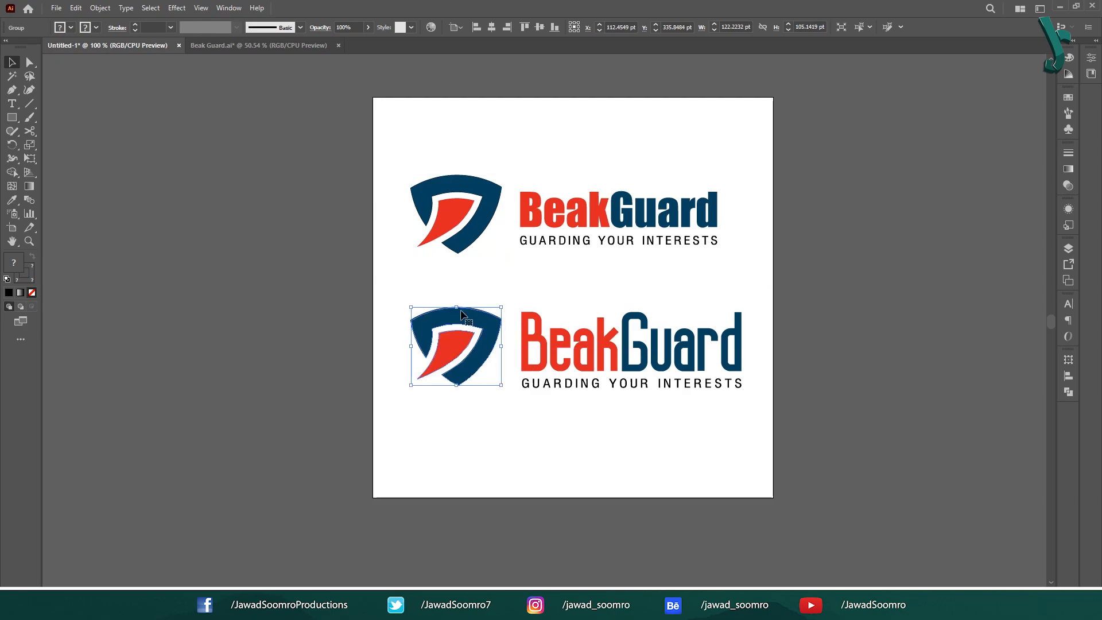
{"action": "mouse_move", "coordinate": [460, 311]}
{"action": "left_mouse_down"}
{"action": "mouse_move", "coordinate": [460, 296]}
{"action": "mouse_move", "coordinate": [468, 317]}
{"action": "left_mouse_up"}
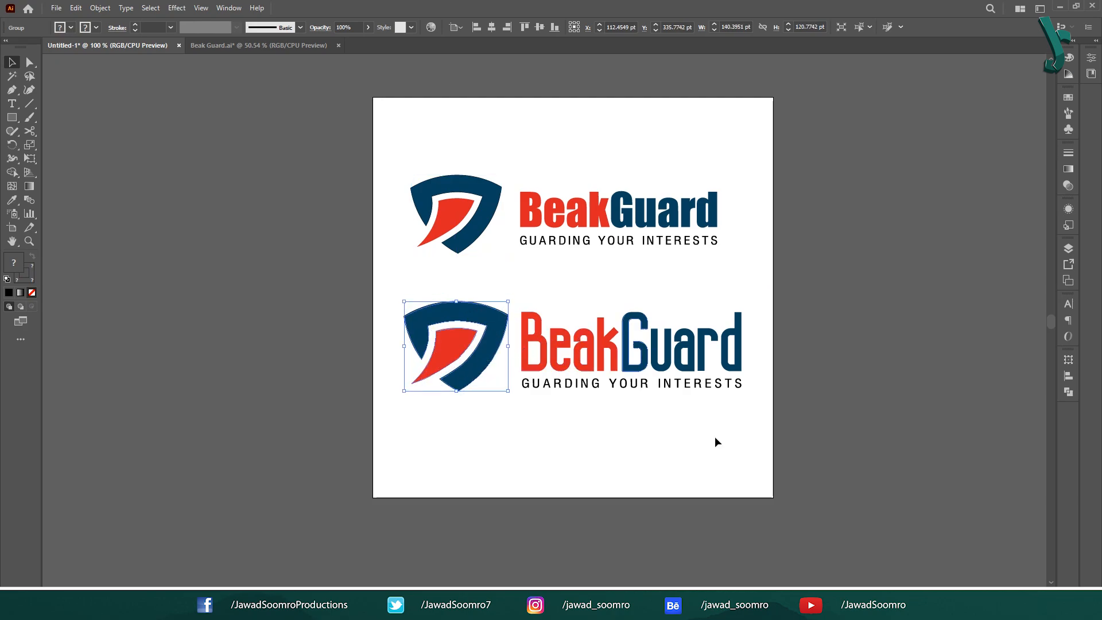
- Reposition the alternative wordmark and tagline beside the lower shield to refine their spacing and vertical alignment
{"action": "left_click_drag", "start_coordinate": [542, 314], "coordinate": [538, 333]}
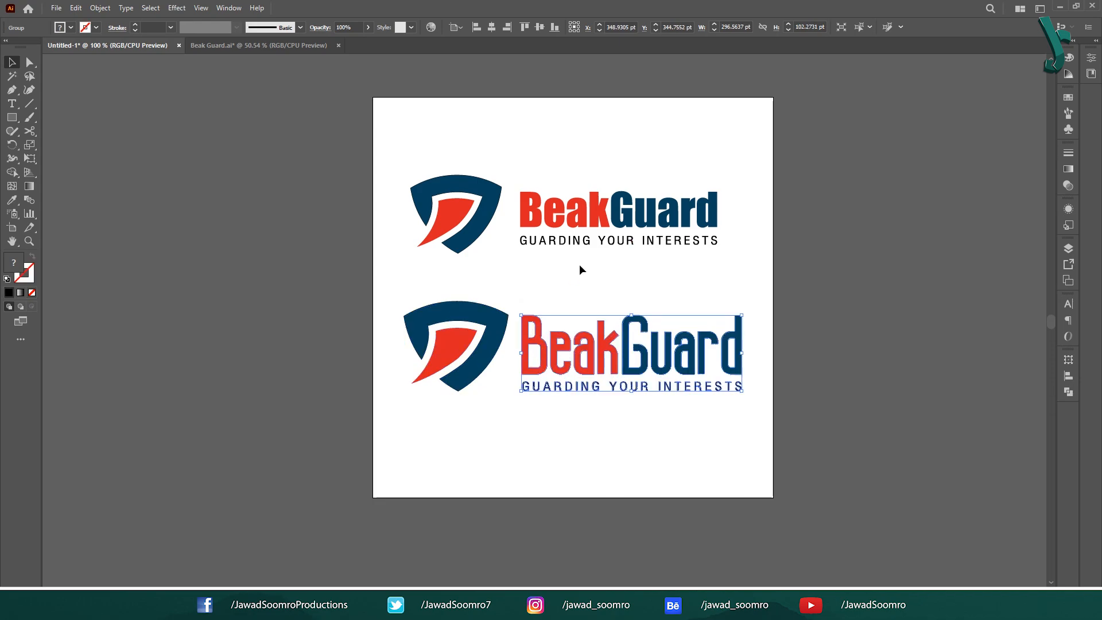
{"action": "left_click", "coordinate": [592, 266]}
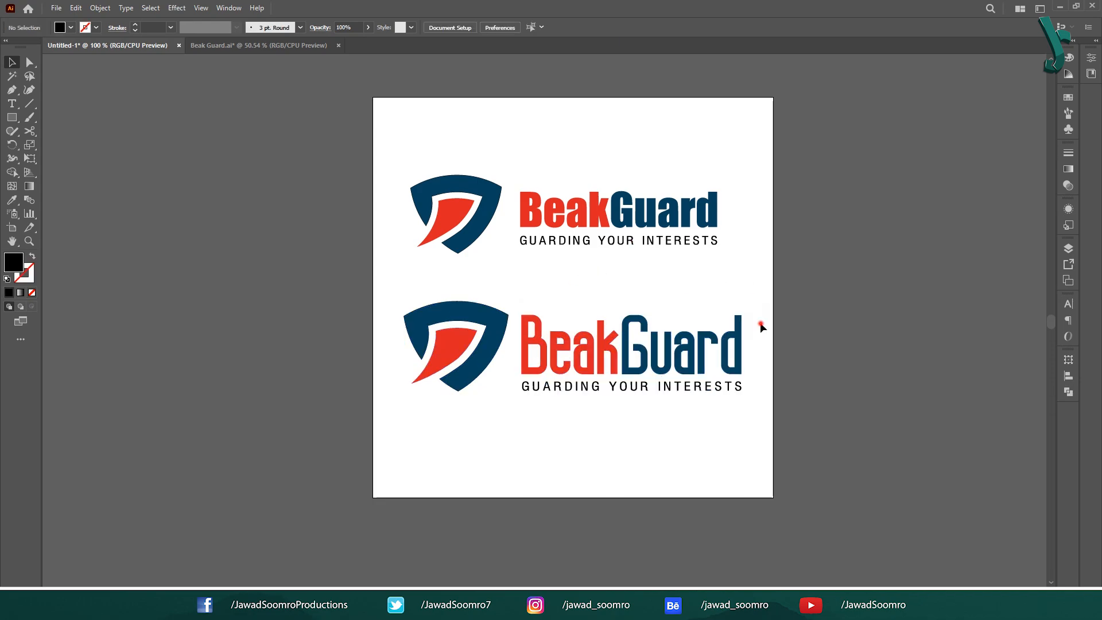
{"action": "left_click_drag", "start_coordinate": [761, 326], "coordinate": [609, 361]}
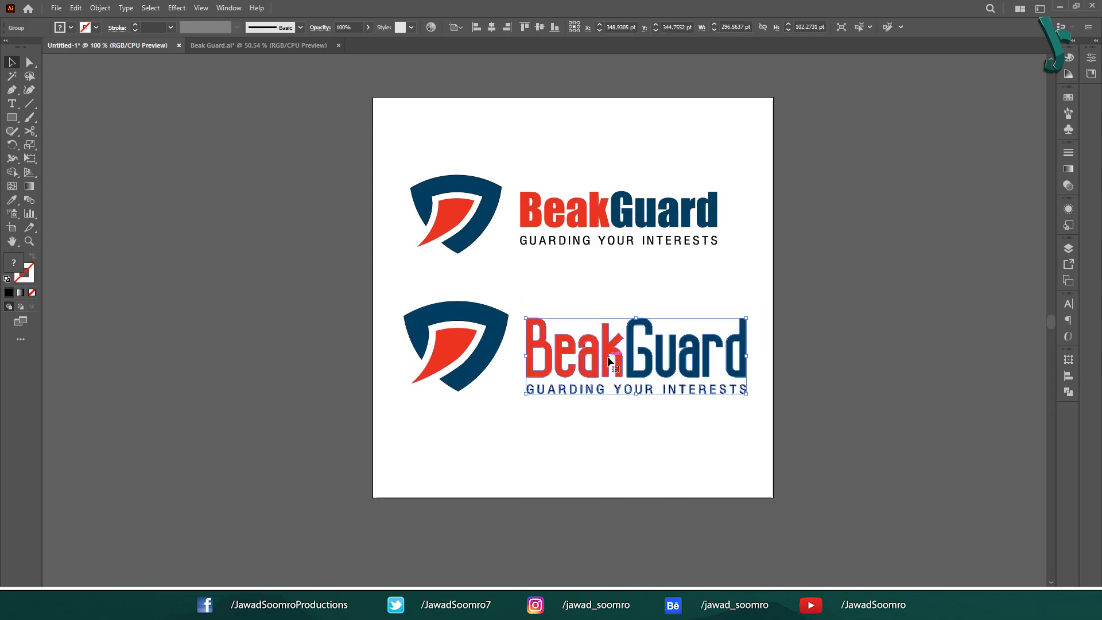
{"action": "left_click", "coordinate": [643, 278]}
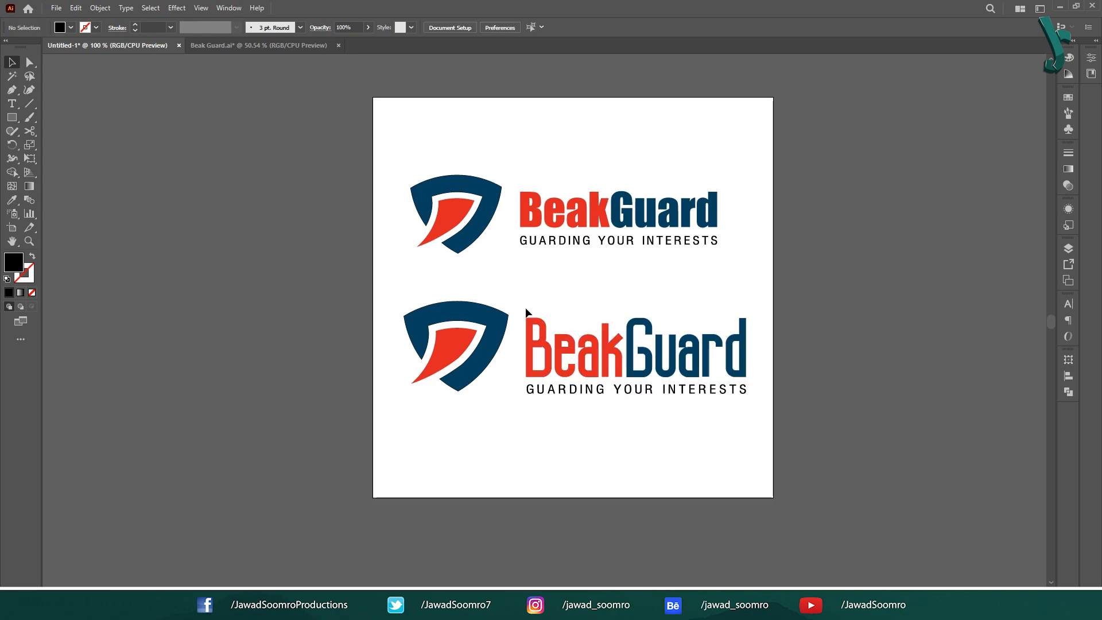
{"action": "left_click_drag", "start_coordinate": [743, 417], "coordinate": [741, 415]}
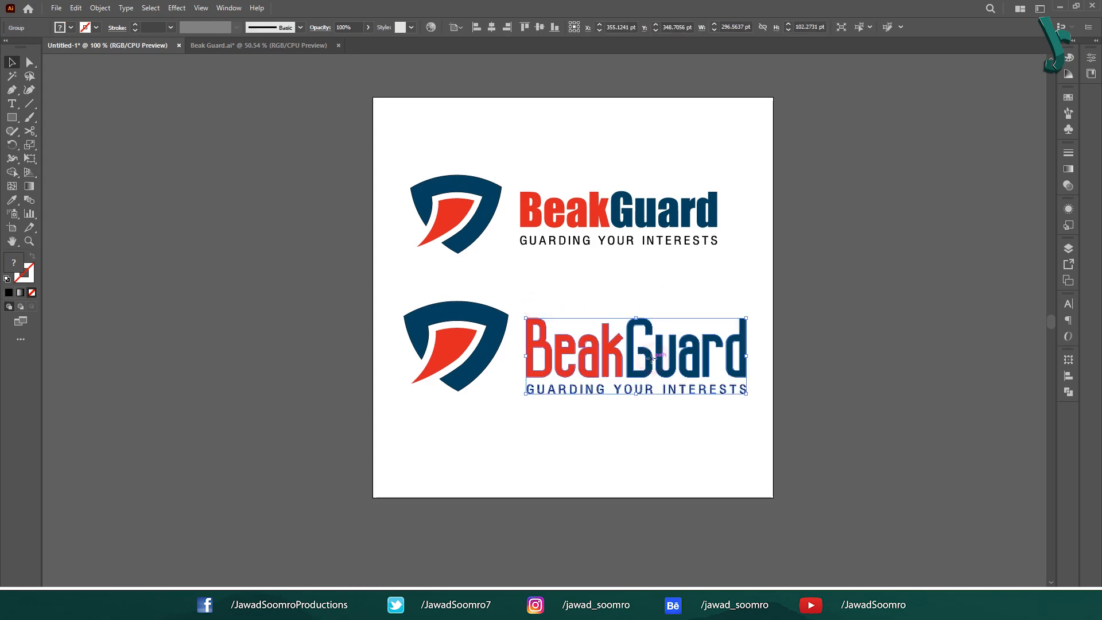
{"action": "left_click_drag", "start_coordinate": [653, 357], "coordinate": [652, 356]}
{"action": "left_click", "coordinate": [641, 439]}
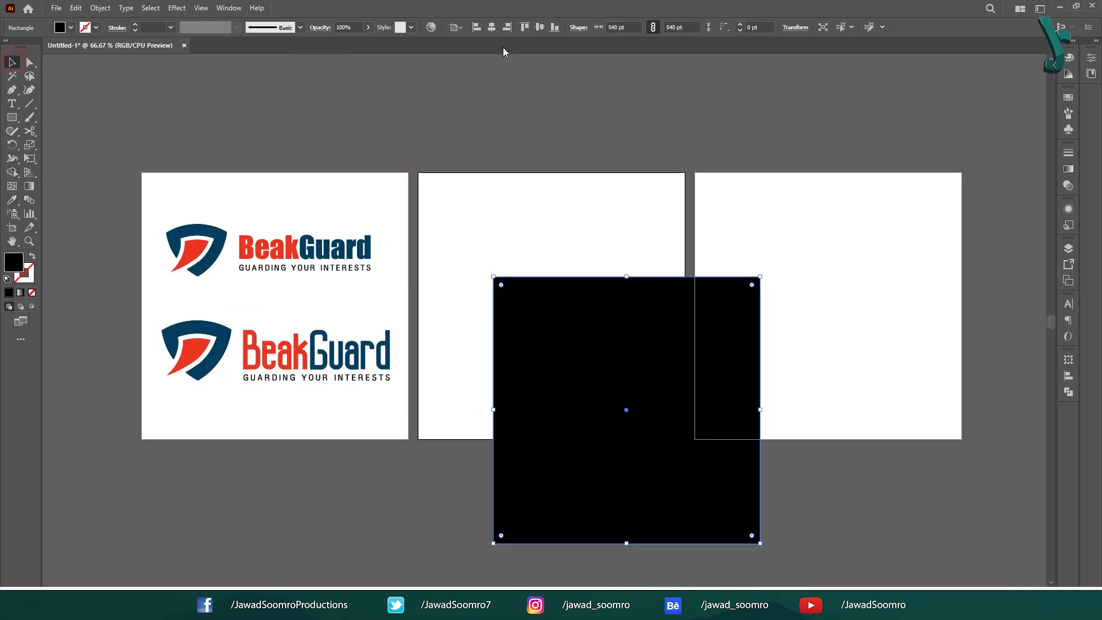
- Centre the 540 pt black square on the second artboard and fill it with the logo's dark blue using the Eyedropper
{"action": "left_click", "coordinate": [492, 27]}
{"action": "left_click", "coordinate": [540, 27]}
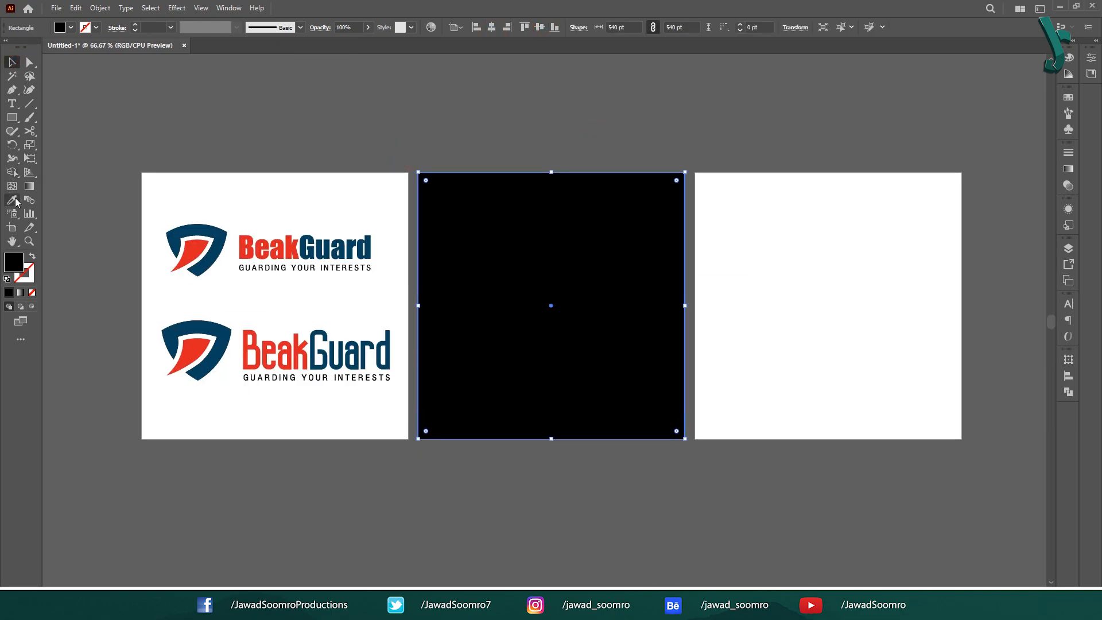
{"action": "key", "text": "i"}
{"action": "left_click", "coordinate": [193, 270]}
{"action": "left_click", "coordinate": [13, 62]}
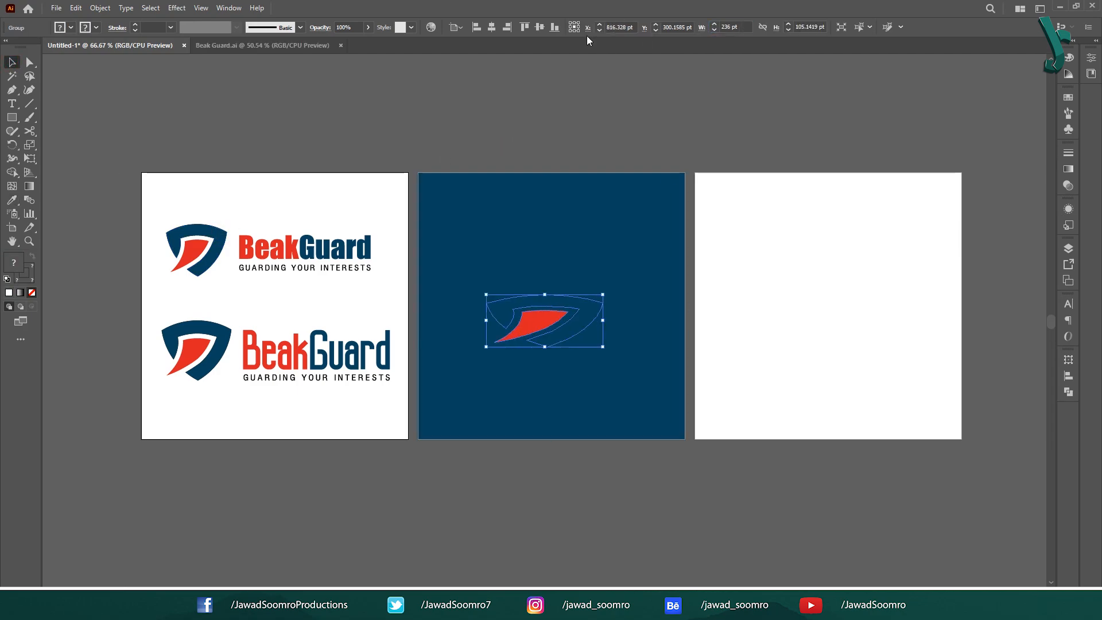
- Set the shield copy's height to 206 pt and paste a copy of the first wordmark and tagline below it
{"action": "key", "text": "Return"}
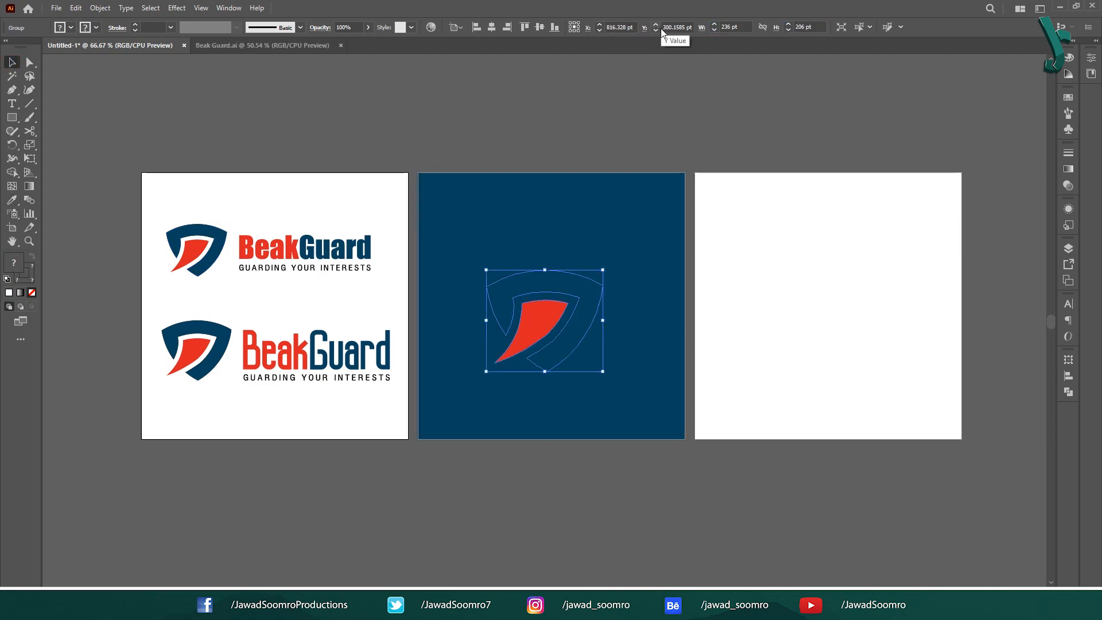
{"action": "right_click", "coordinate": [377, 253]}
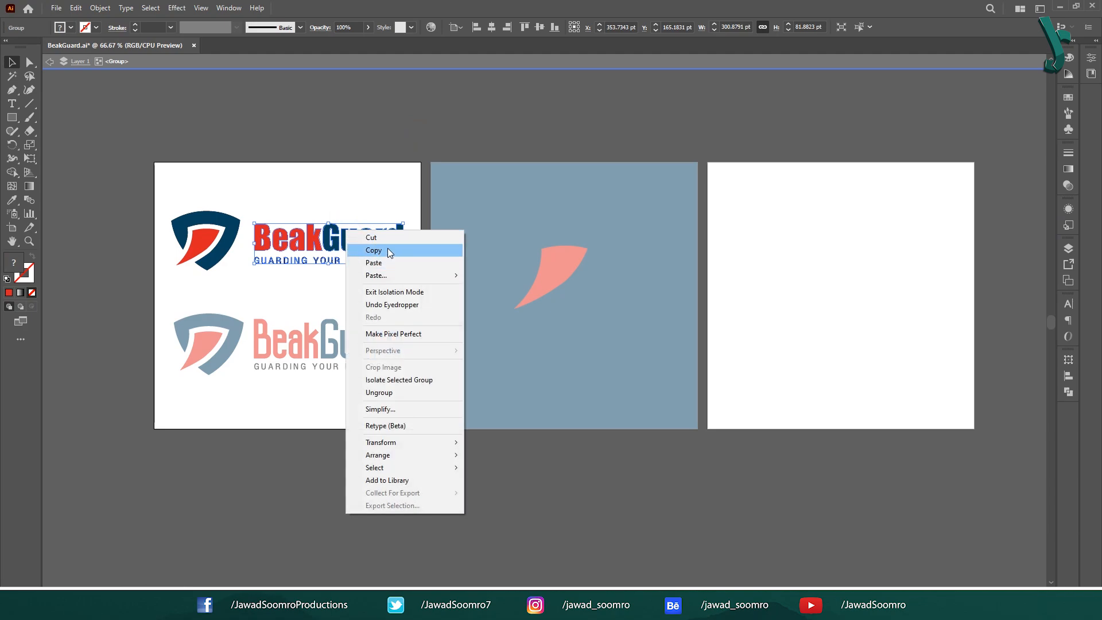
{"action": "left_click", "coordinate": [387, 164]}
{"action": "double_click", "coordinate": [543, 511]}
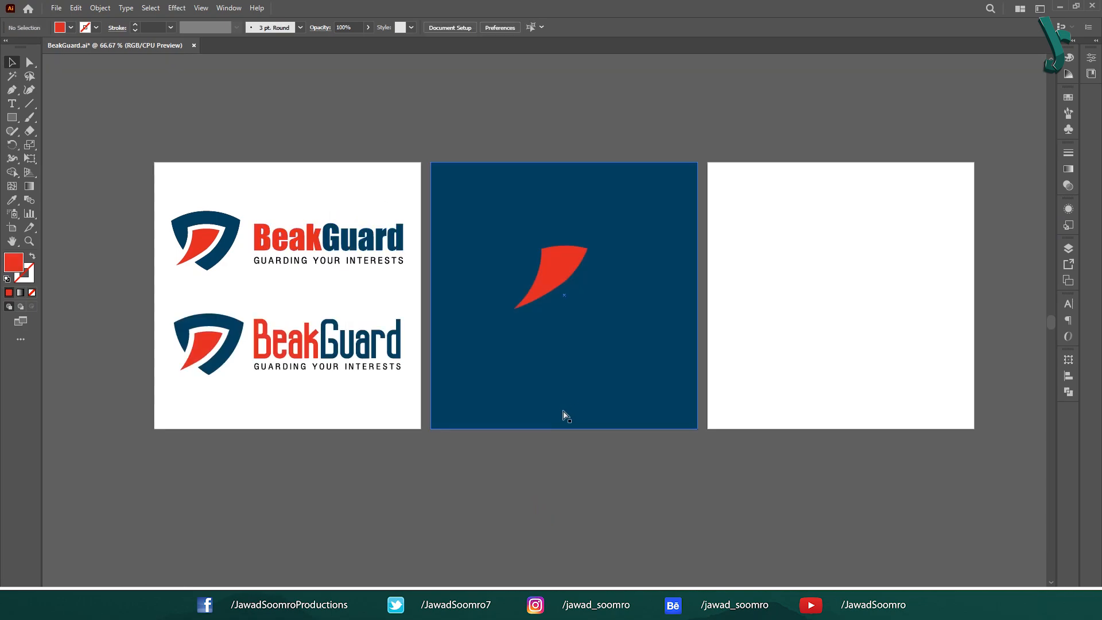
{"action": "key", "text": "ctrl+v"}
{"action": "left_click_drag", "start_coordinate": [569, 320], "coordinate": [580, 370]}
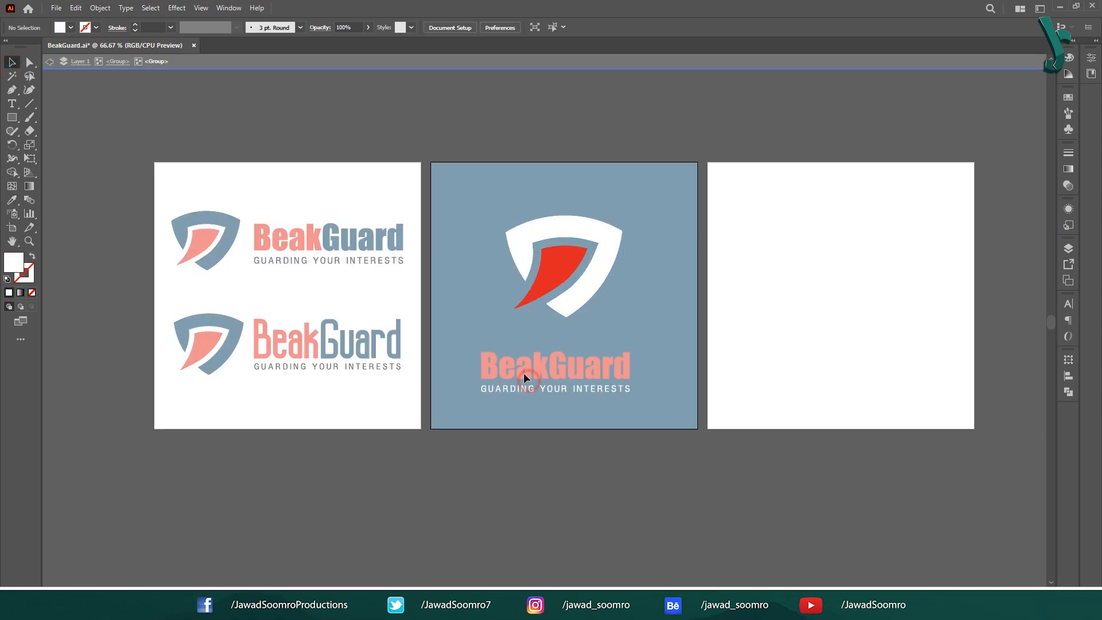
- Recolour the wordmark on the blue artboard white, sampling the shield with the Eyedropper
{"action": "double_click", "coordinate": [524, 373]}
{"action": "left_click", "coordinate": [12, 199]}
{"action": "left_click", "coordinate": [520, 236]}
{"action": "key", "text": "v"}
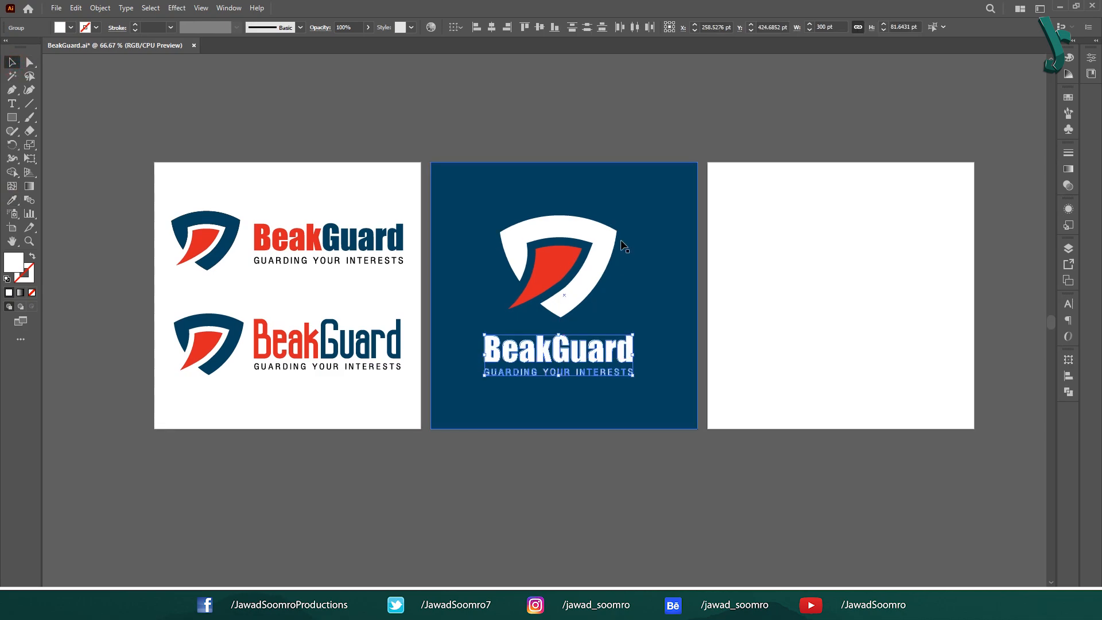
- Group the shield with the wordmark and tagline and centre the group horizontally on the blue artboard
{"action": "right_click", "coordinate": [596, 252]}
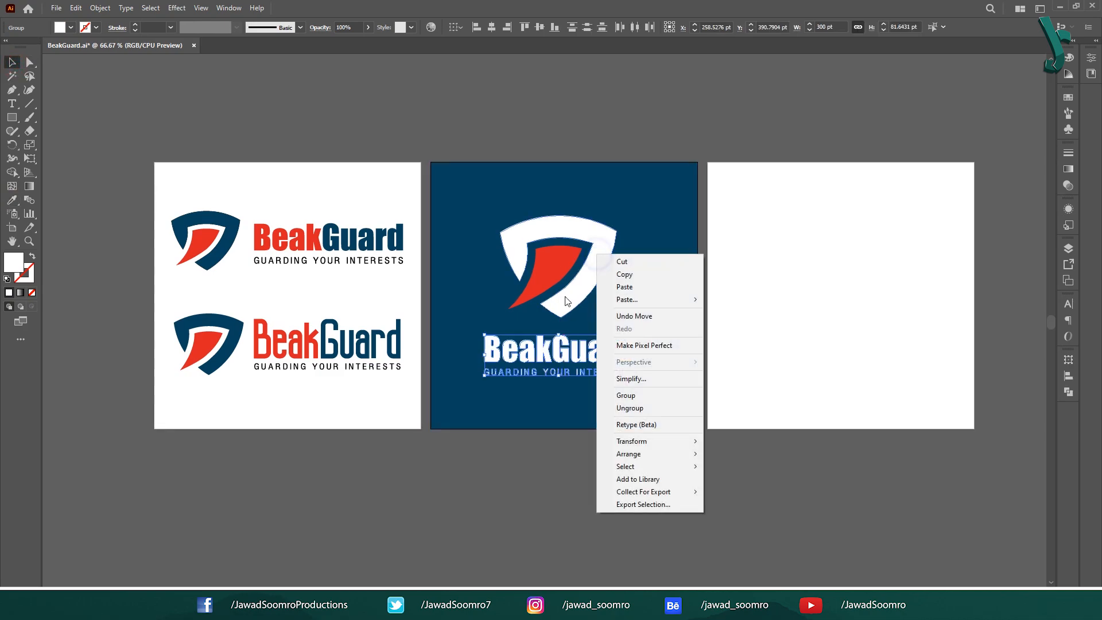
{"action": "left_click", "coordinate": [565, 297], "text": "shift"}
{"action": "right_click", "coordinate": [565, 283]}
{"action": "left_click", "coordinate": [594, 423]}
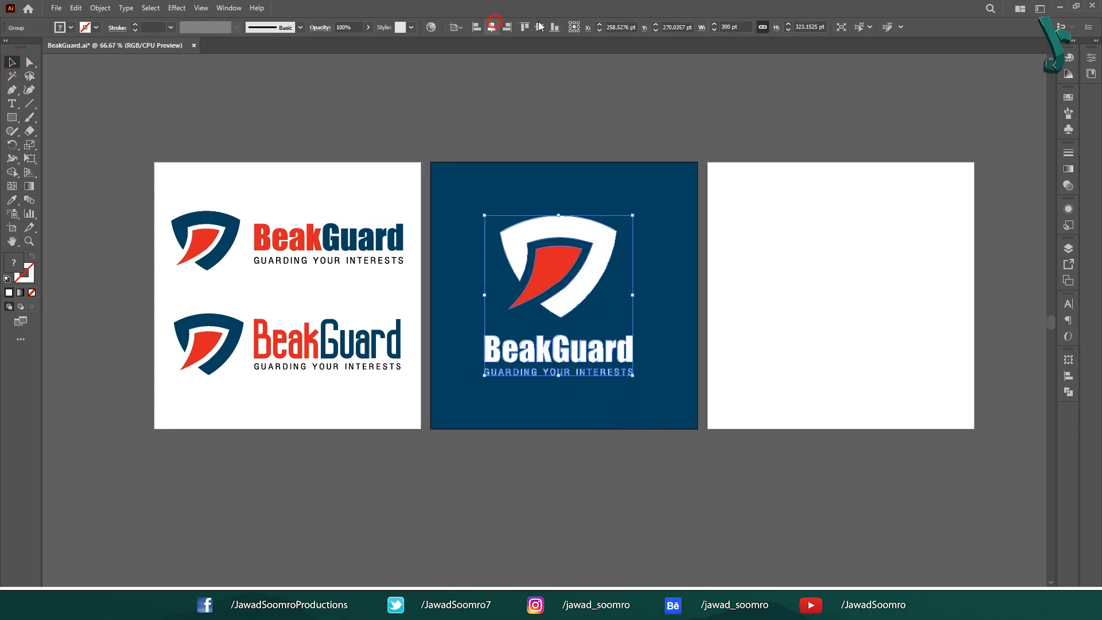
{"action": "left_click", "coordinate": [492, 27]}
{"action": "left_click", "coordinate": [577, 95]}
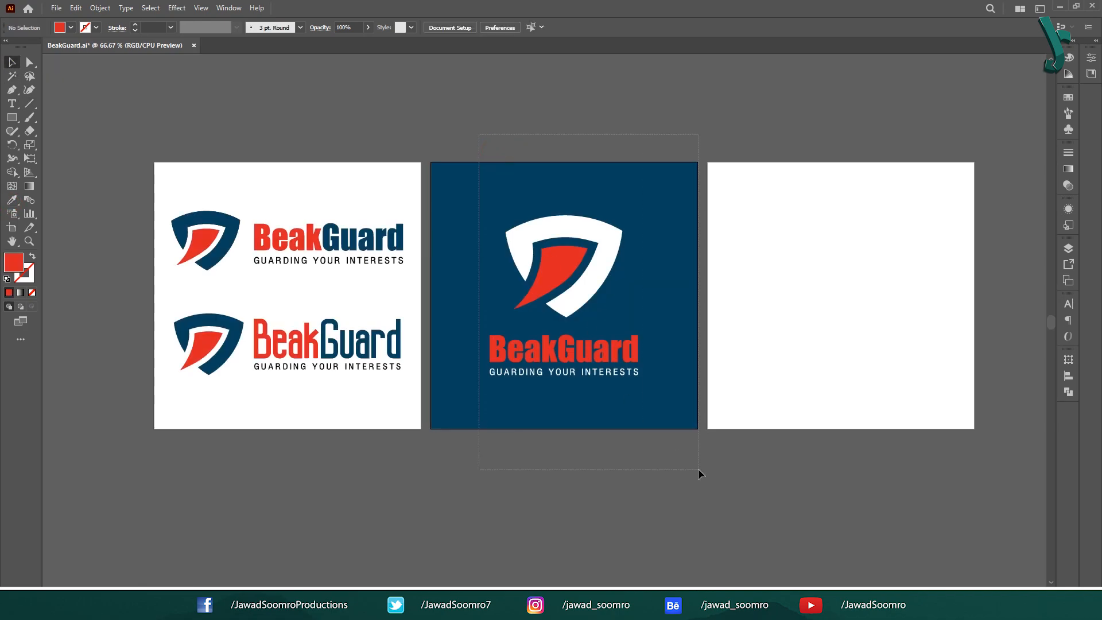
- Copy the entire blue version with its background and place the copy over the third artboard
{"action": "left_click_drag", "start_coordinate": [699, 469], "coordinate": [698, 469]}
{"action": "key", "text": "ctrl+c"}
{"action": "left_click", "coordinate": [875, 218]}
{"action": "key", "text": "ctrl+v"}
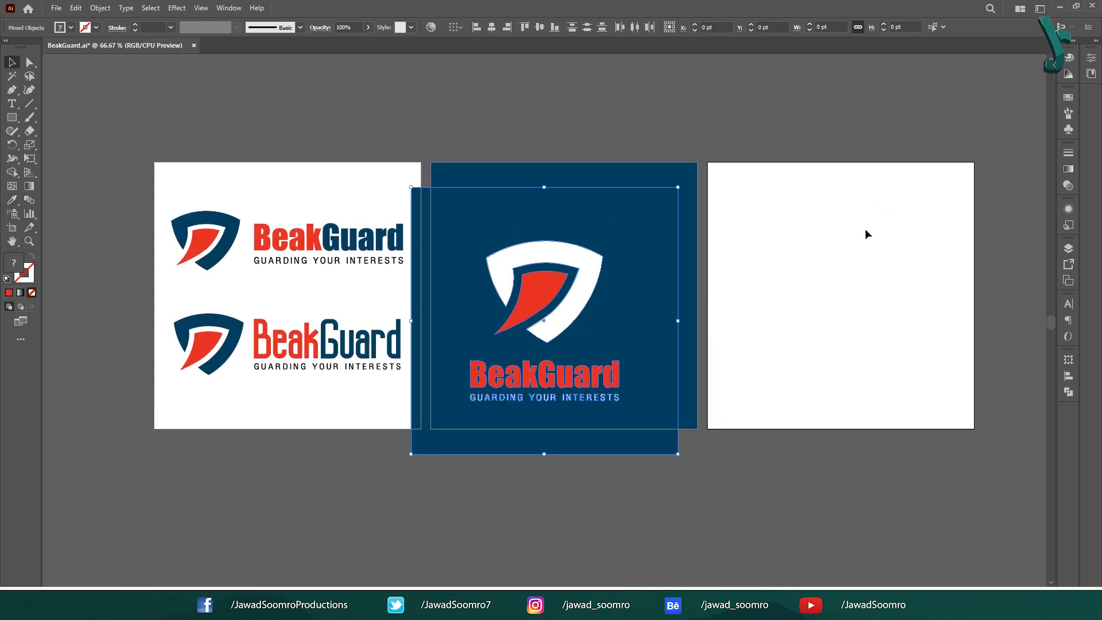
{"action": "left_click_drag", "start_coordinate": [546, 253], "coordinate": [842, 229]}
{"action": "left_click_drag", "start_coordinate": [803, 123], "coordinate": [923, 526]}
{"action": "left_click", "coordinate": [988, 168]}
- Recolour the third artboard's background with the logo's red using the Eyedropper
{"action": "left_click", "coordinate": [814, 188]}
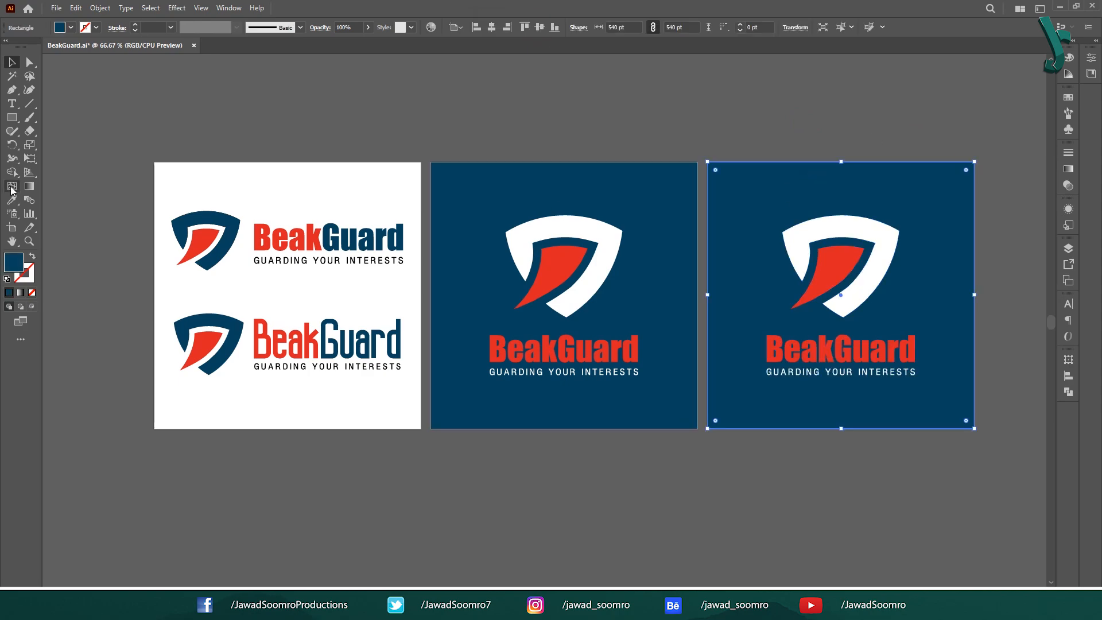
{"action": "left_click", "coordinate": [11, 200]}
{"action": "left_click", "coordinate": [560, 265]}
{"action": "left_click", "coordinate": [11, 62]}
{"action": "left_click", "coordinate": [710, 143]}
- On the red artboard, colour the outer shield and the BeakGuard wordmark dark blue and the inner beak white
{"action": "double_click", "coordinate": [836, 229]}
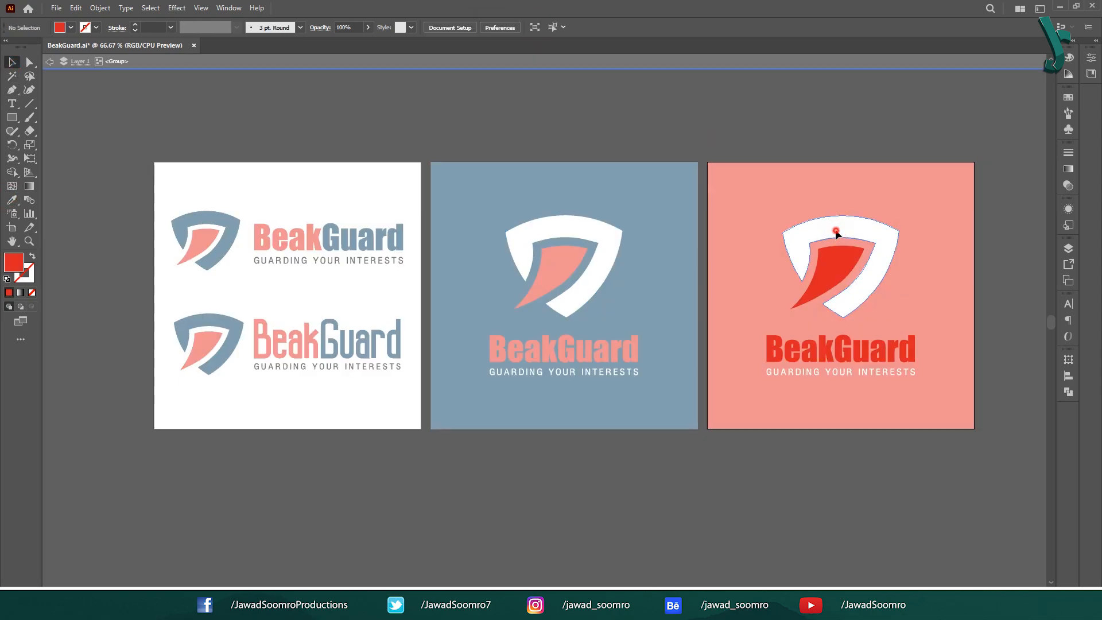
{"action": "left_click", "coordinate": [835, 229]}
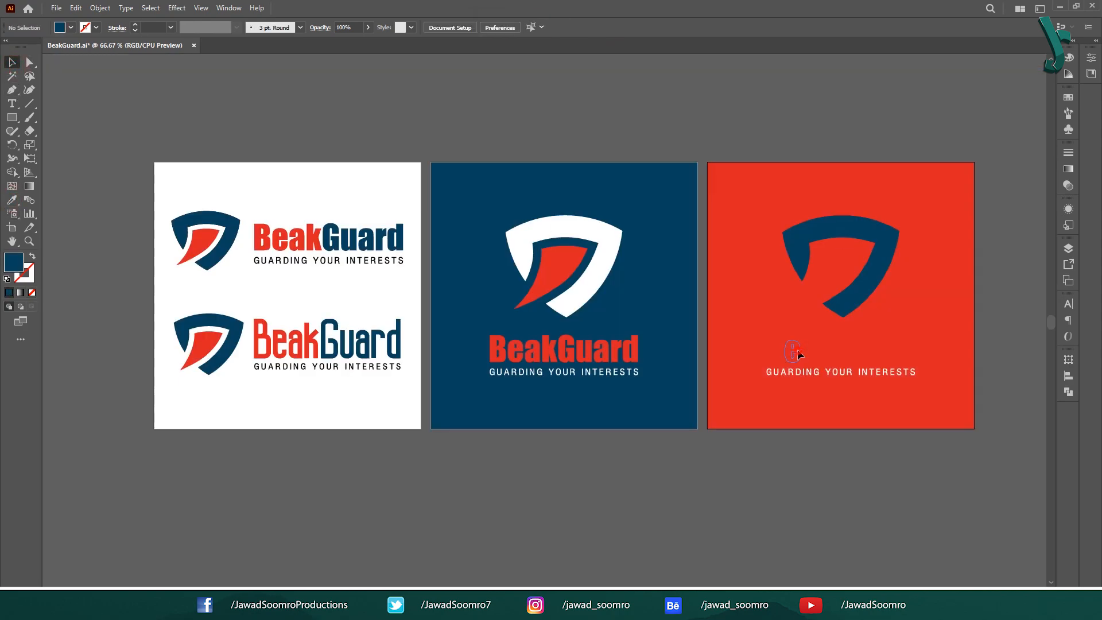
{"action": "left_click", "coordinate": [798, 349]}
{"action": "double_click", "coordinate": [798, 355]}
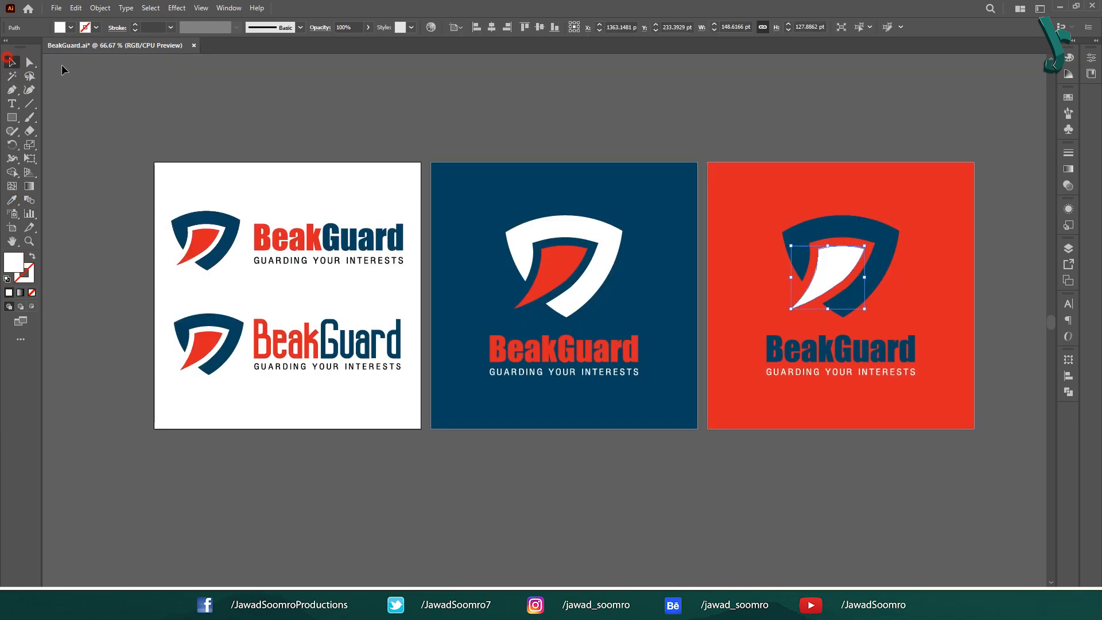
{"action": "left_click", "coordinate": [472, 95]}
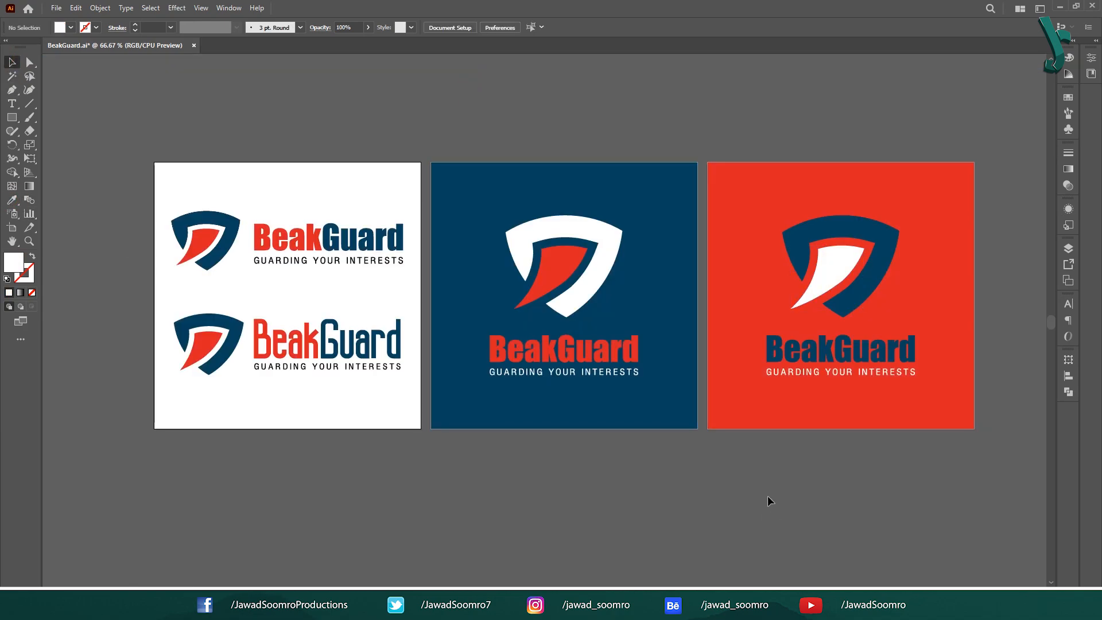
- Add three new artboards to the document
{"action": "left_click", "coordinate": [1069, 280]}
{"action": "left_click", "coordinate": [1023, 351]}
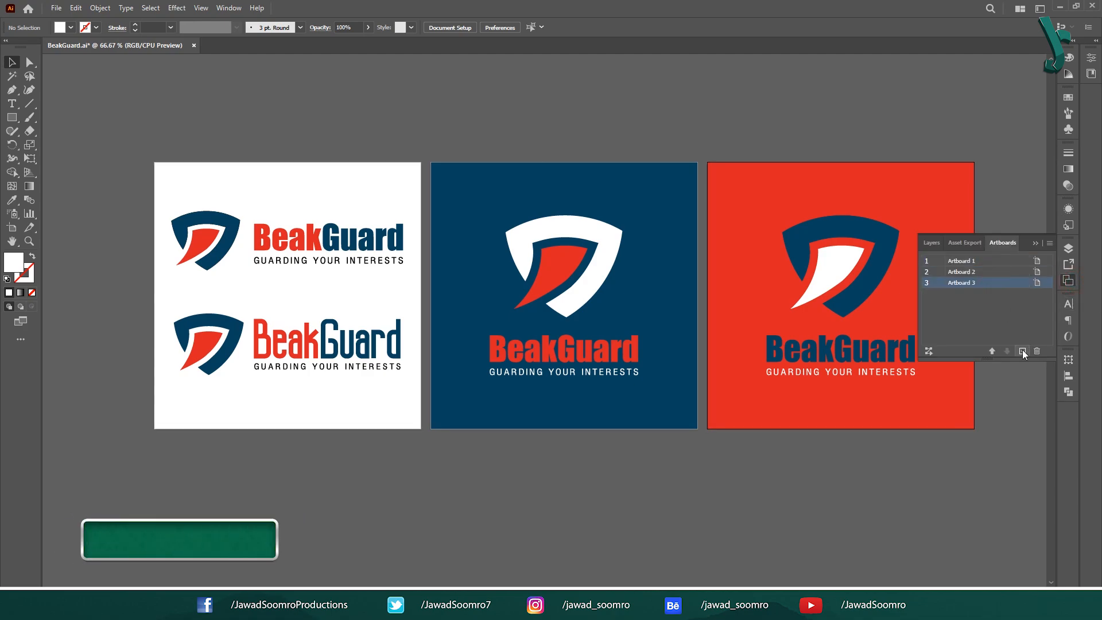
{"action": "left_click", "coordinate": [1022, 351]}
{"action": "left_click", "coordinate": [1023, 351]}
- Move the alternative logo version to the fourth artboard and centre both white-background versions on their artboards
{"action": "key", "text": "ctrl+minus"}
{"action": "key", "text": "ctrl+minus"}
{"action": "left_click_drag", "start_coordinate": [233, 441], "coordinate": [528, 452]}
{"action": "left_click_drag", "start_coordinate": [112, 367], "coordinate": [530, 342]}
{"action": "left_click", "coordinate": [139, 297]}
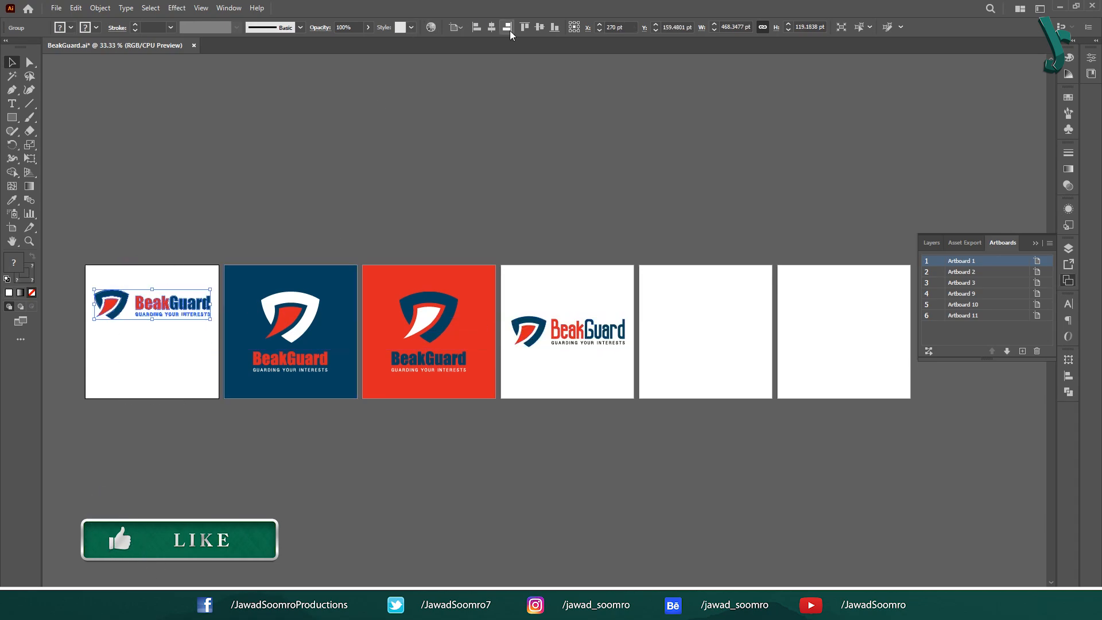
{"action": "left_click", "coordinate": [540, 27]}
{"action": "left_click", "coordinate": [568, 332]}
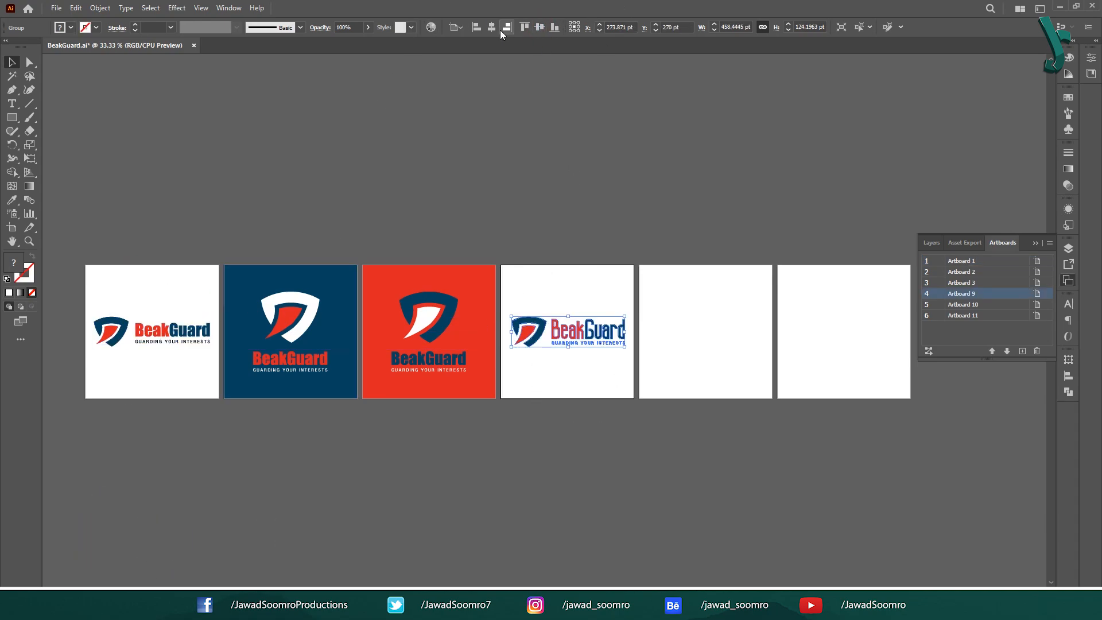
{"action": "left_click", "coordinate": [671, 187]}
- Duplicate the blue and red backgrounds and their shields from the second and third artboards onto the fifth and sixth
{"action": "left_click_drag", "start_coordinate": [267, 229], "coordinate": [381, 353]}
{"action": "left_click_drag", "start_coordinate": [334, 275], "coordinate": [749, 286]}
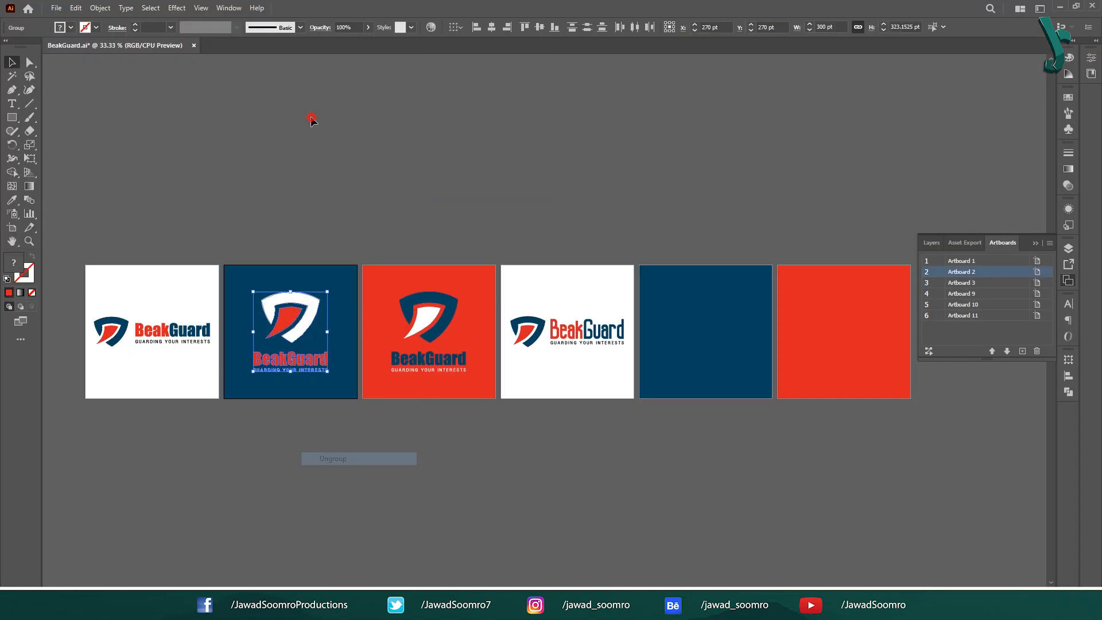
{"action": "left_click", "coordinate": [435, 317], "text": "shift"}
{"action": "left_click_drag", "start_coordinate": [435, 317], "coordinate": [849, 321]}
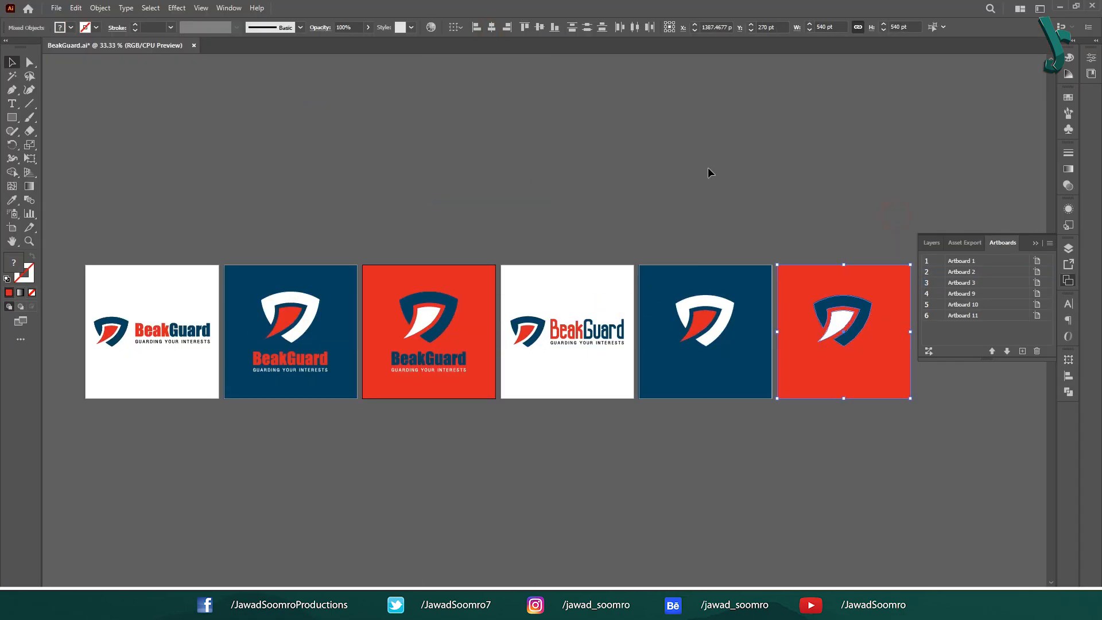
{"action": "left_click", "coordinate": [663, 182]}
- Copy the alternative wordmark and tagline from the fourth artboard and paste them onto the fifth
{"action": "right_click", "coordinate": [588, 339]}
{"action": "left_click", "coordinate": [580, 359]}
{"action": "left_click", "coordinate": [588, 337]}
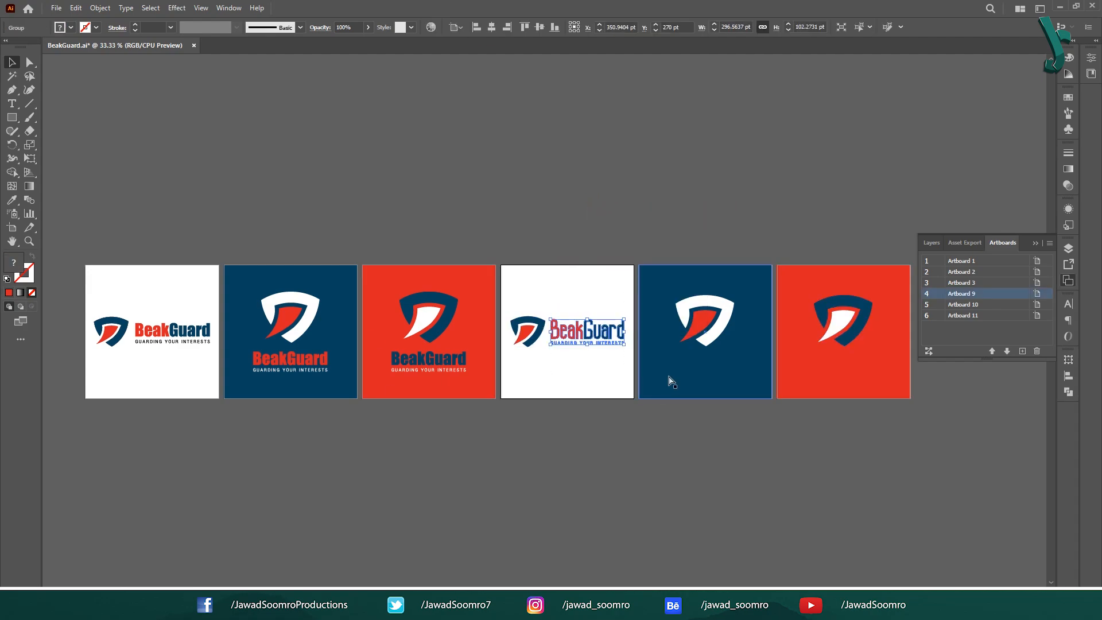
{"action": "key", "text": "ctrl+c"}
{"action": "key", "text": "ctrl+v"}
- Colour the pasted wordmark red with the Eyedropper and its tagline white, and place them below the white shield
{"action": "double_click", "coordinate": [702, 362]}
{"action": "key", "text": "i"}
{"action": "left_click", "coordinate": [482, 346]}
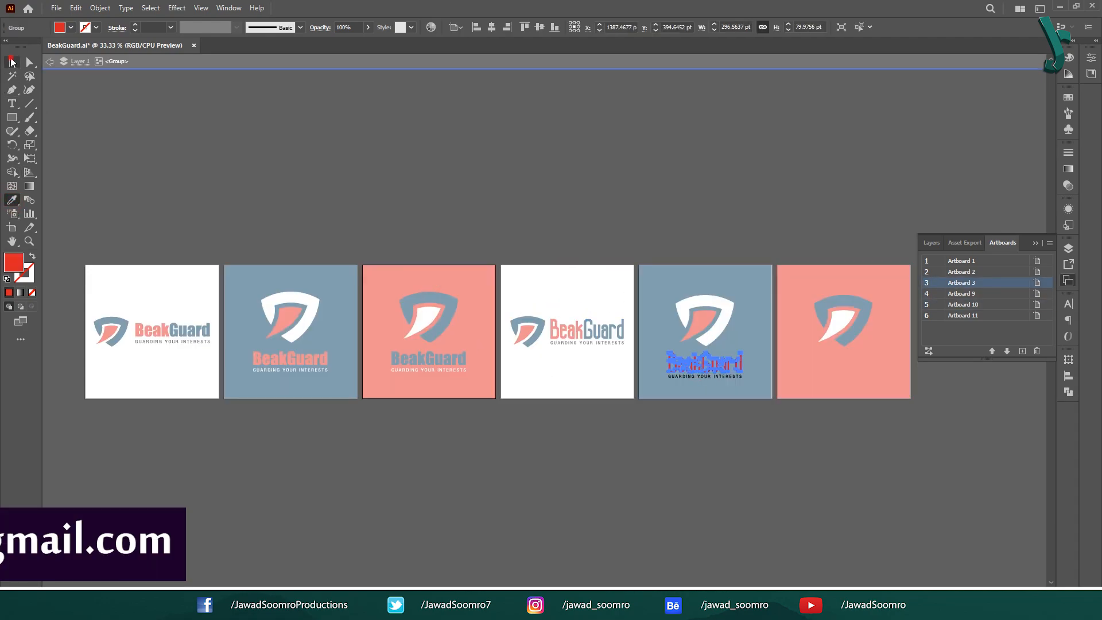
{"action": "key", "text": "v"}
{"action": "left_click", "coordinate": [705, 376]}
{"action": "left_click", "coordinate": [70, 27]}
{"action": "left_click", "coordinate": [26, 46]}
{"action": "left_click_drag", "start_coordinate": [713, 425], "coordinate": [698, 358]}
- Duplicate the alternative wordmark and tagline onto the sixth artboard below the shield and recolour the wordmark dark blue
{"action": "left_click_drag", "start_coordinate": [713, 375], "coordinate": [713, 376]}
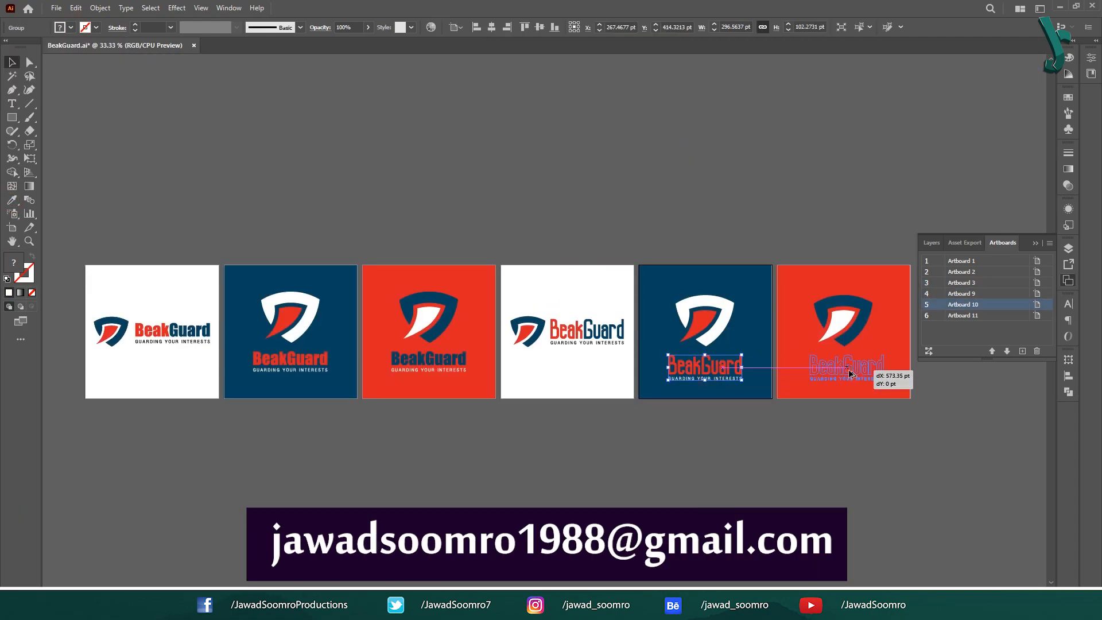
{"action": "left_click_drag", "start_coordinate": [849, 374], "coordinate": [846, 373]}
{"action": "double_click", "coordinate": [847, 370]}
{"action": "key", "text": "i"}
{"action": "left_click", "coordinate": [345, 321]}
{"action": "key", "text": "v"}
{"action": "double_click", "coordinate": [540, 150]}
- Select all artwork of the red version on the sixth artboard
{"action": "scroll", "coordinate": [803, 212], "scroll_direction": "up", "scroll_amount": 2}
{"action": "left_click_drag", "start_coordinate": [832, 437], "coordinate": [618, 117]}
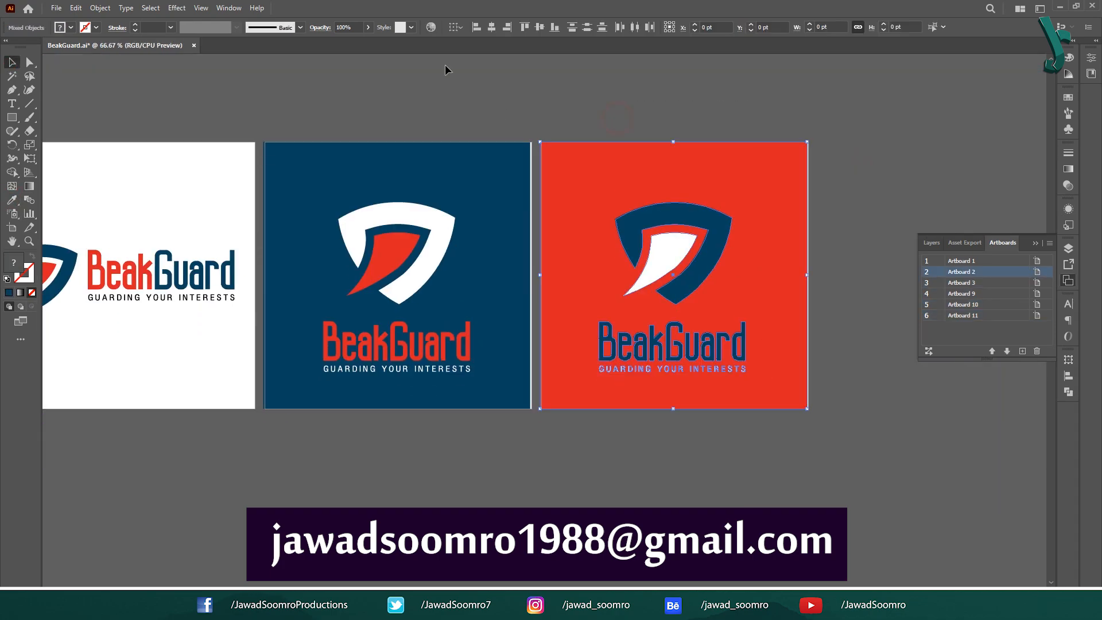